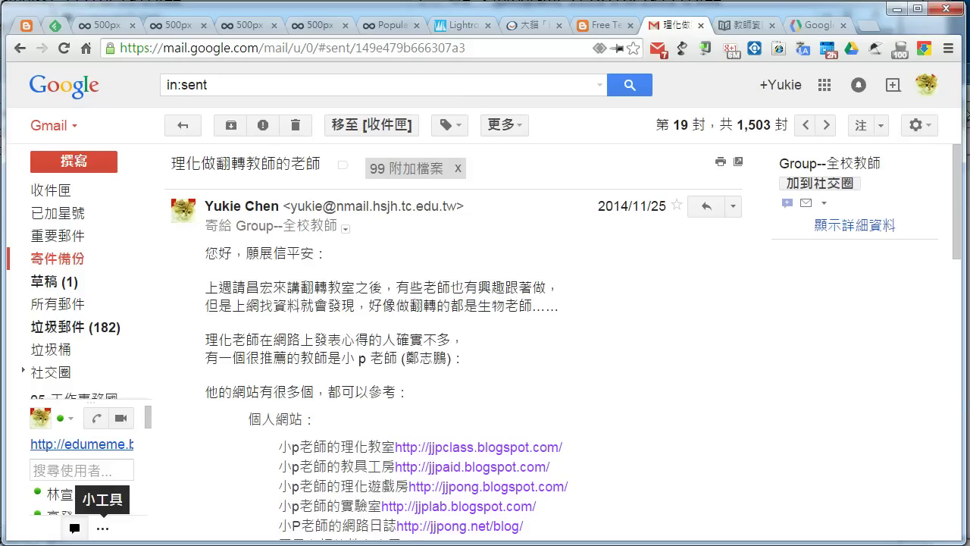
# - Mark the sent email's recipient group and circle its generic greeting in red, then clear the marks
pyautogui.click(236, 232)
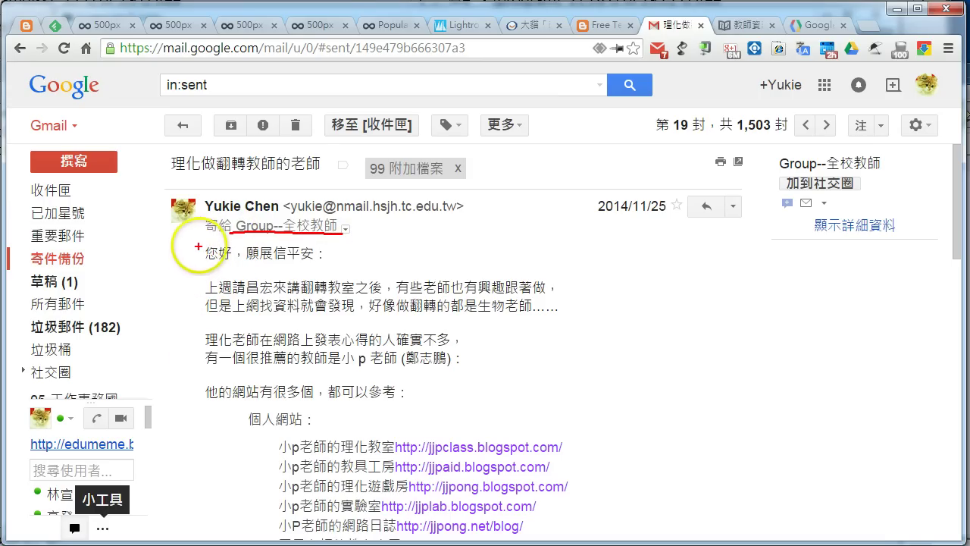
pyautogui.click(199, 255)
pyautogui.moveTo(222, 280); pyautogui.dragTo(350, 262)
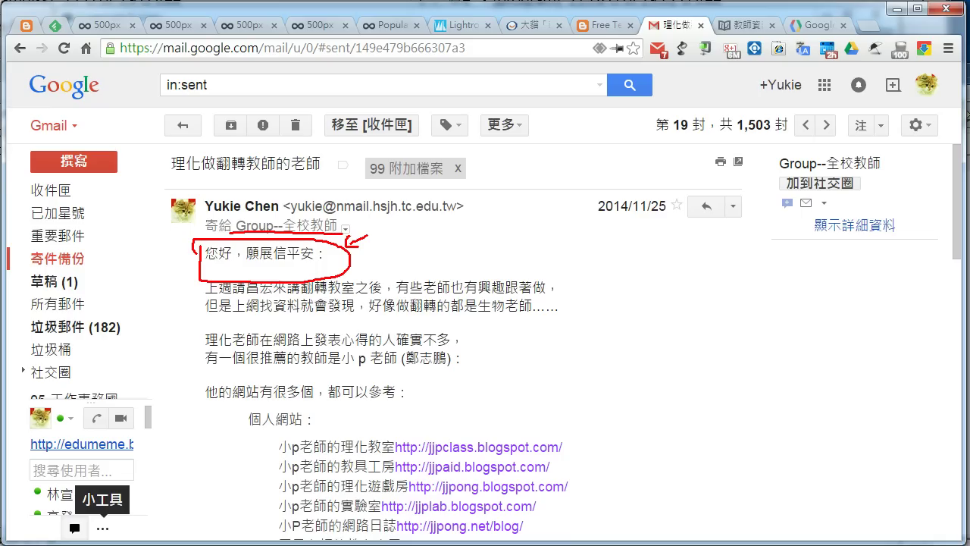
pyautogui.press('Escape')
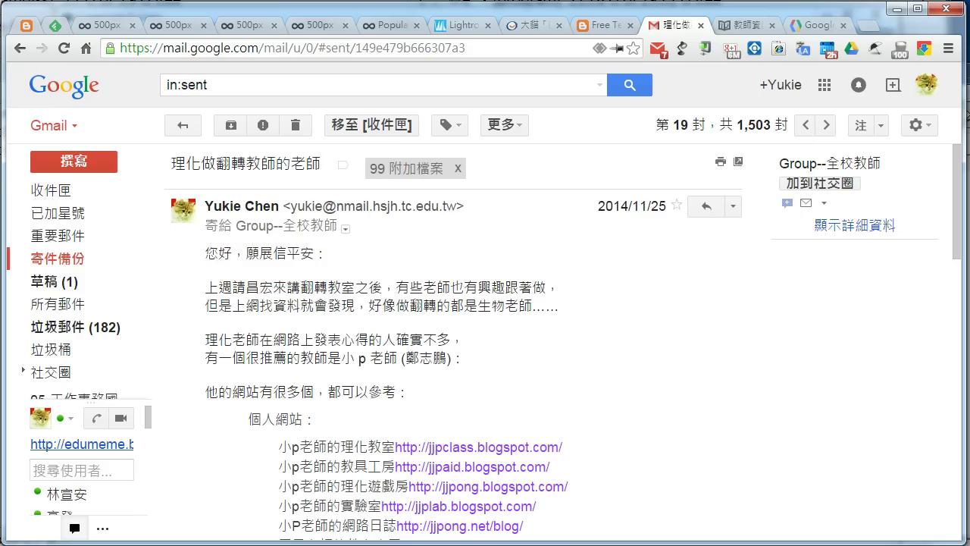
# - Go to the GitBook 教師工具 page and open its spreadsheet-mailing article in a background tab
pyautogui.click(744, 25)
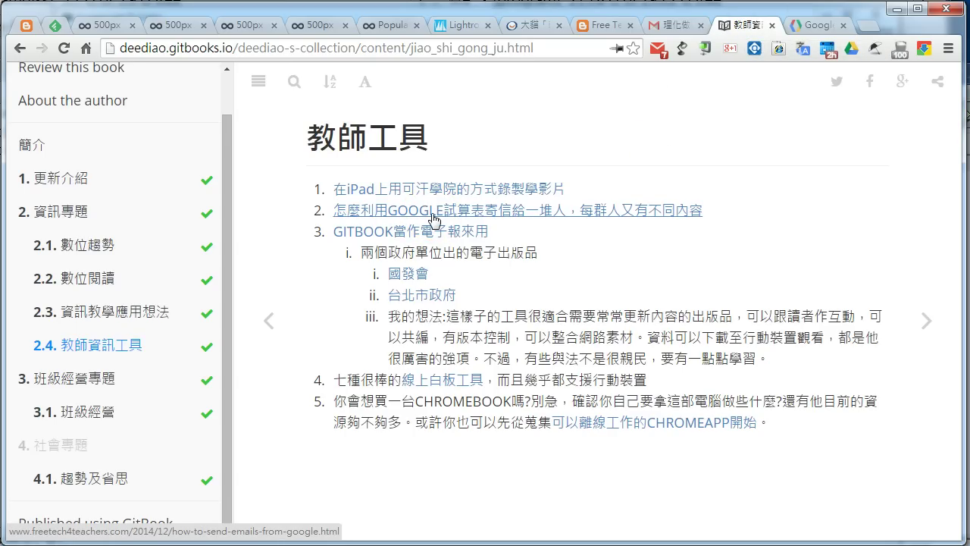
pyautogui.click(553, 216)
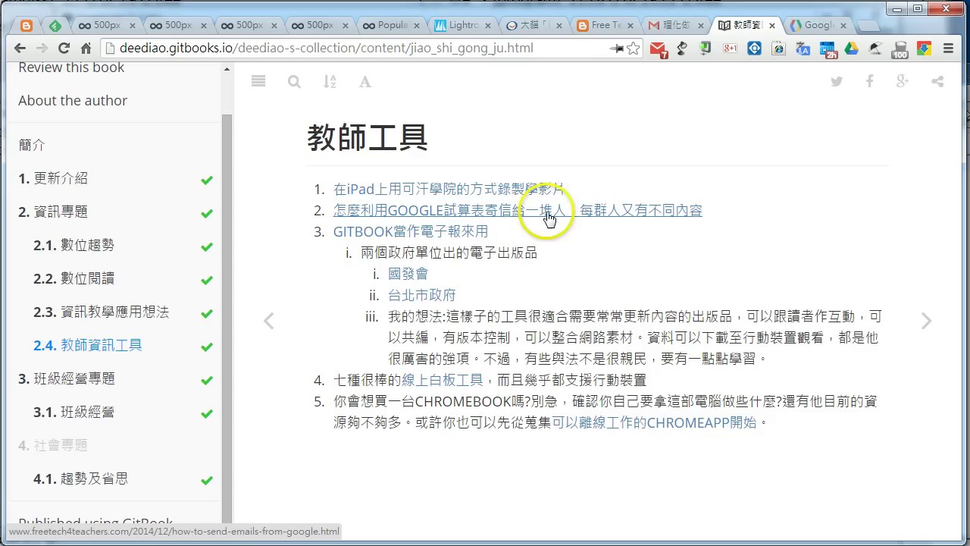
pyautogui.middleClick(573, 212)
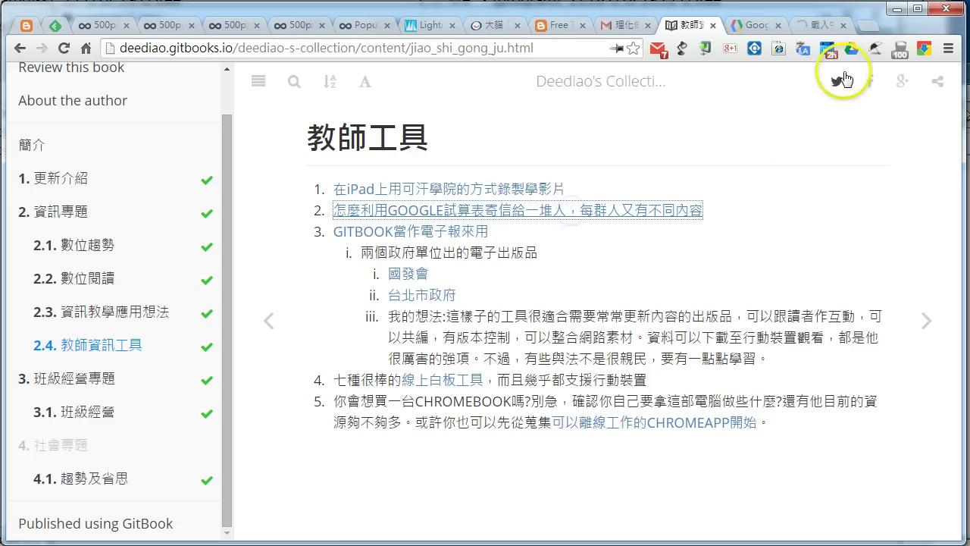
# - Skim the Free Technology for Teachers article down to its video, then close that tab
pyautogui.click(813, 32)
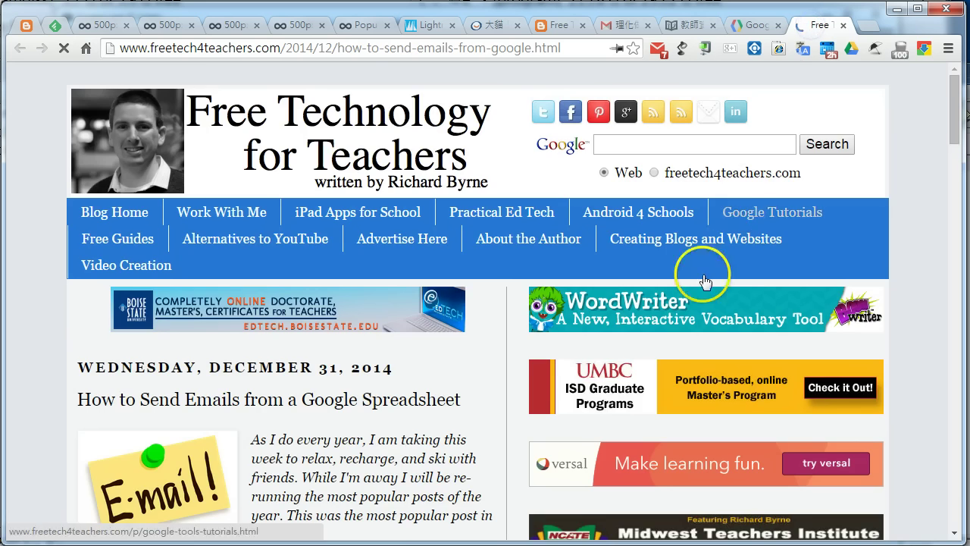
pyautogui.scroll(-2, 432, 336)
pyautogui.scroll(-2, 322, 311)
pyautogui.scroll(-4, 322, 311)
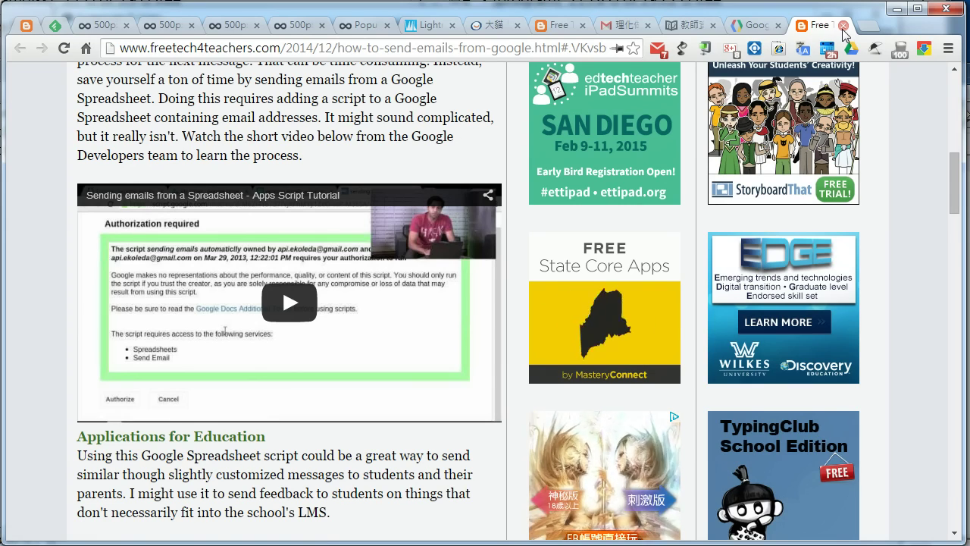
pyautogui.click(843, 25)
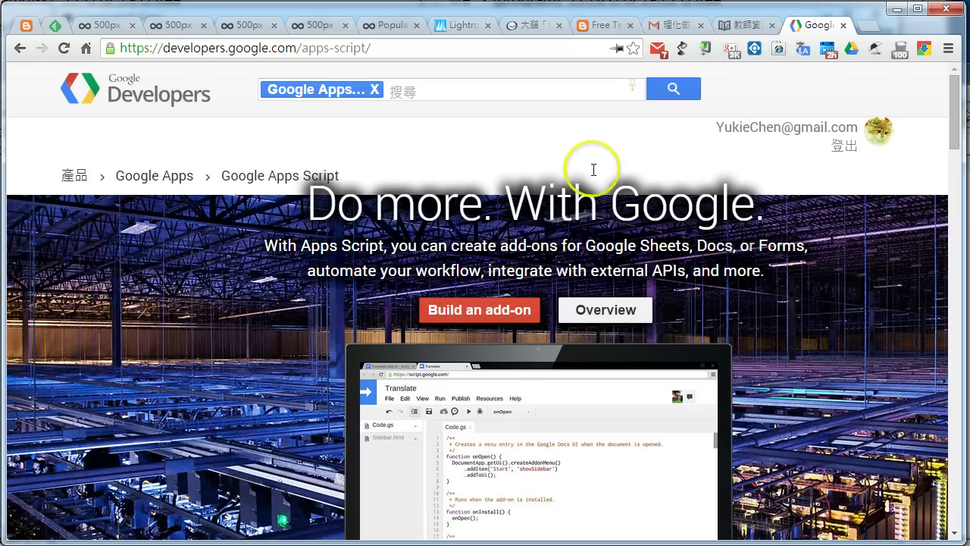
# - Search the Apps Script docs for 'send' and open the Sending emails from a Spreadsheet tutorial
pyautogui.click(446, 88)
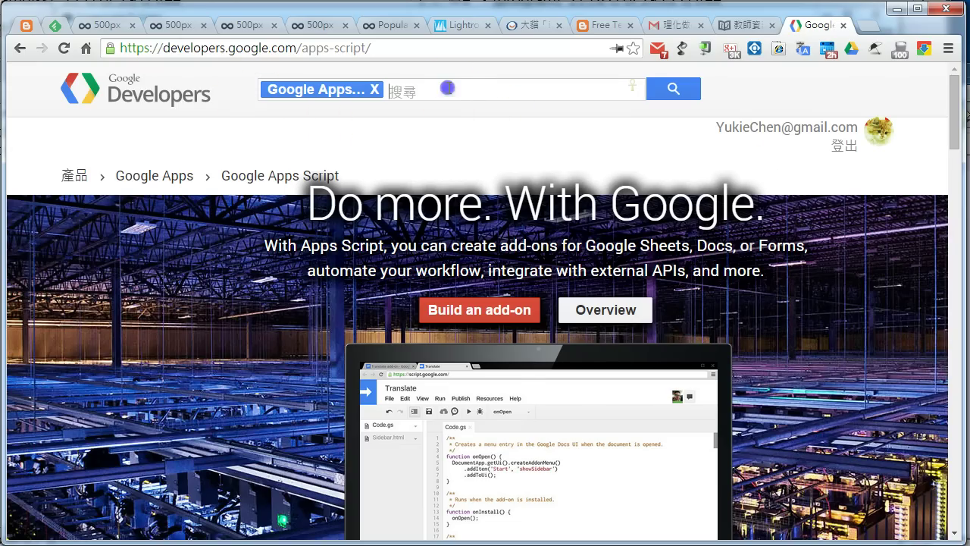
pyautogui.write('s')
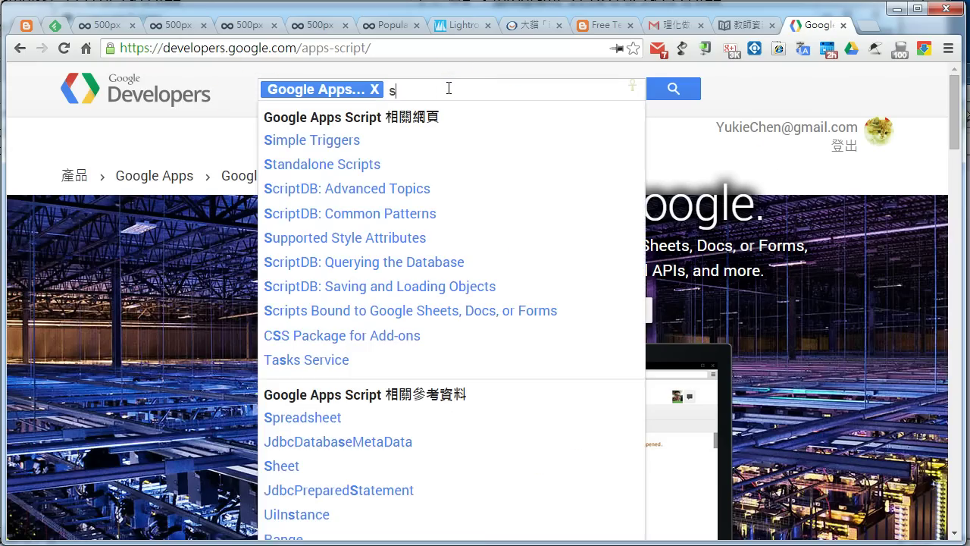
pyautogui.write('end')
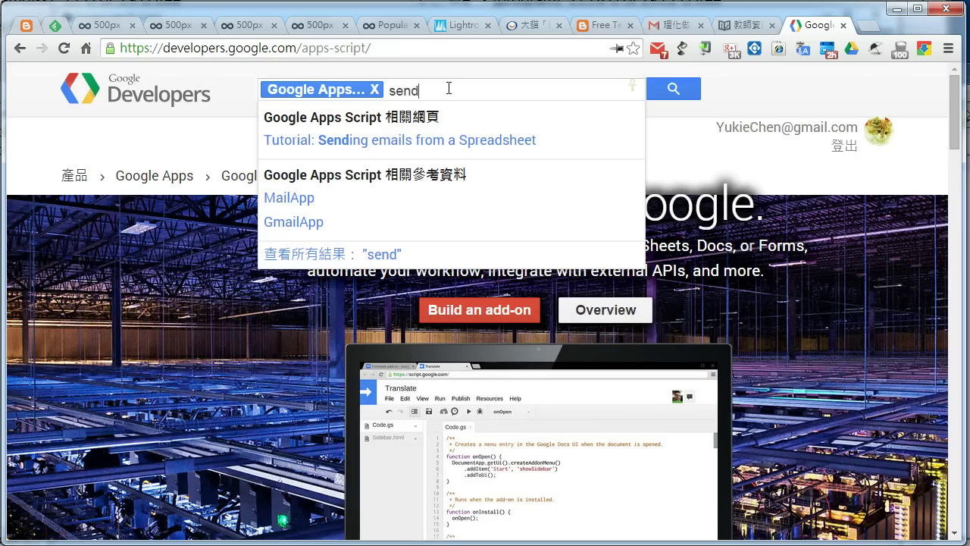
pyautogui.click(540, 145)
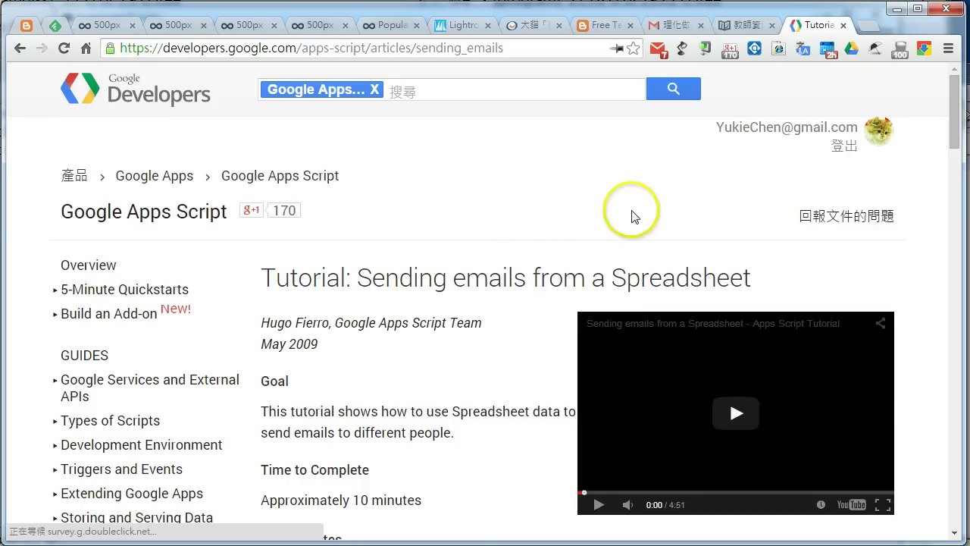
pyautogui.scroll(-1, 613, 243)
pyautogui.scroll(-5, 612, 243)
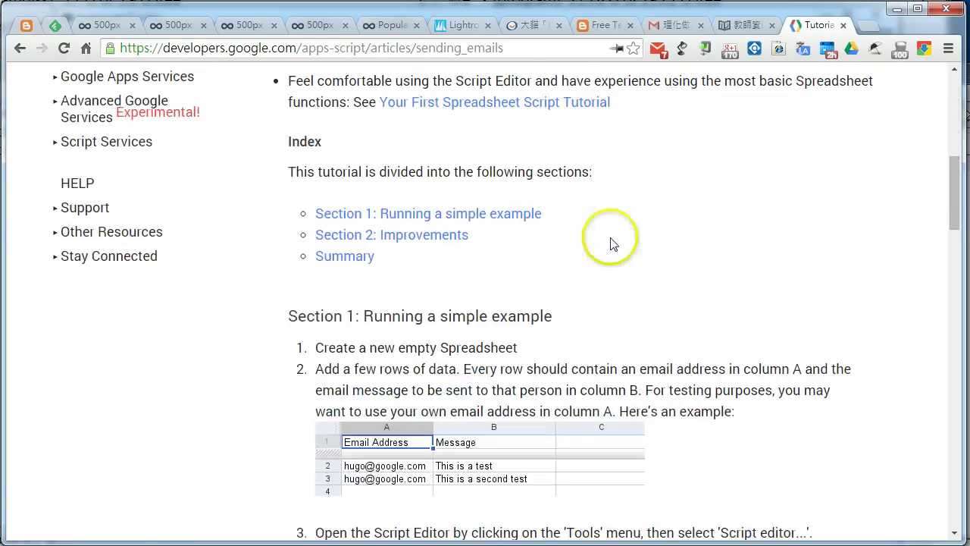
pyautogui.scroll(-2, 612, 242)
pyautogui.scroll(-3, 612, 242)
pyautogui.scroll(-1, 612, 243)
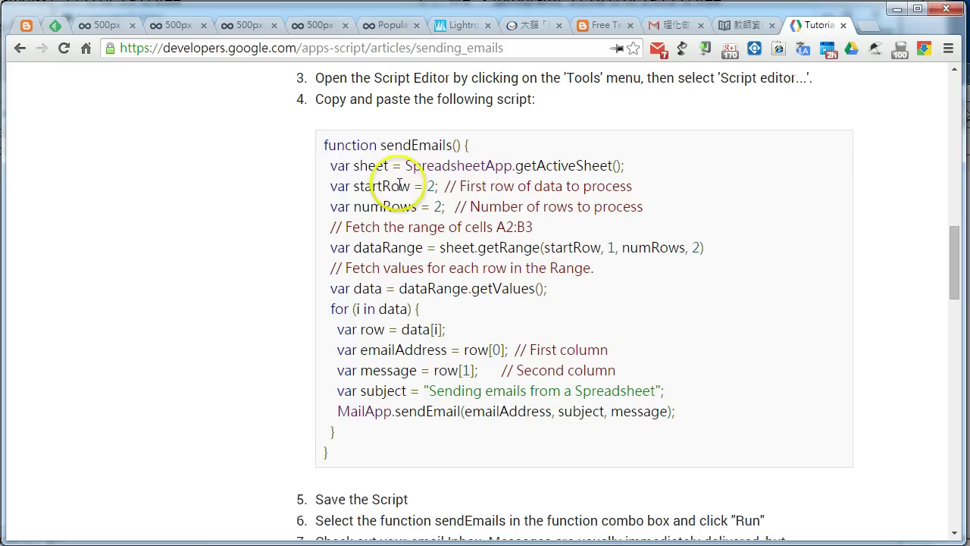
# - Copy the whole sendEmails code listing, then return to Gmail's Google apps list
pyautogui.moveTo(324, 145); pyautogui.dragTo(491, 447)
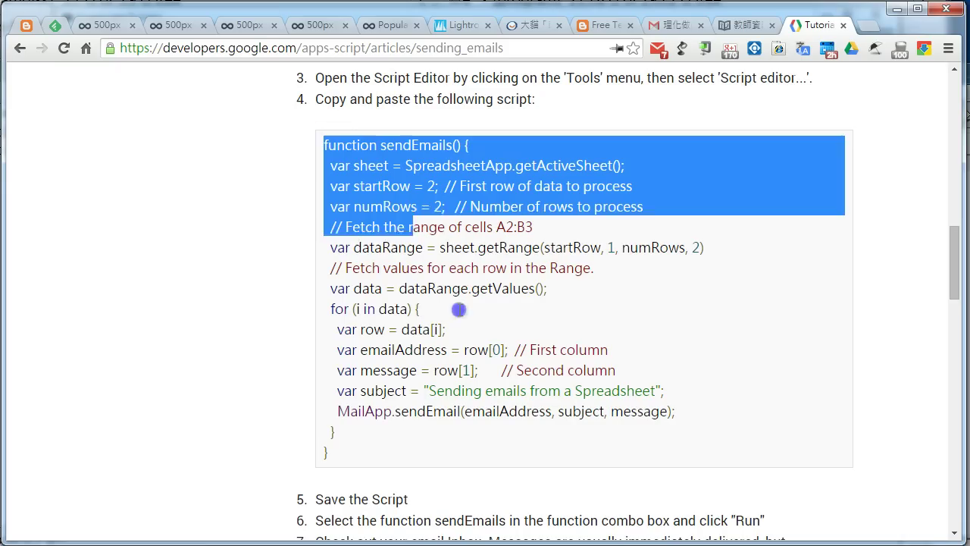
pyautogui.rightClick(515, 246)
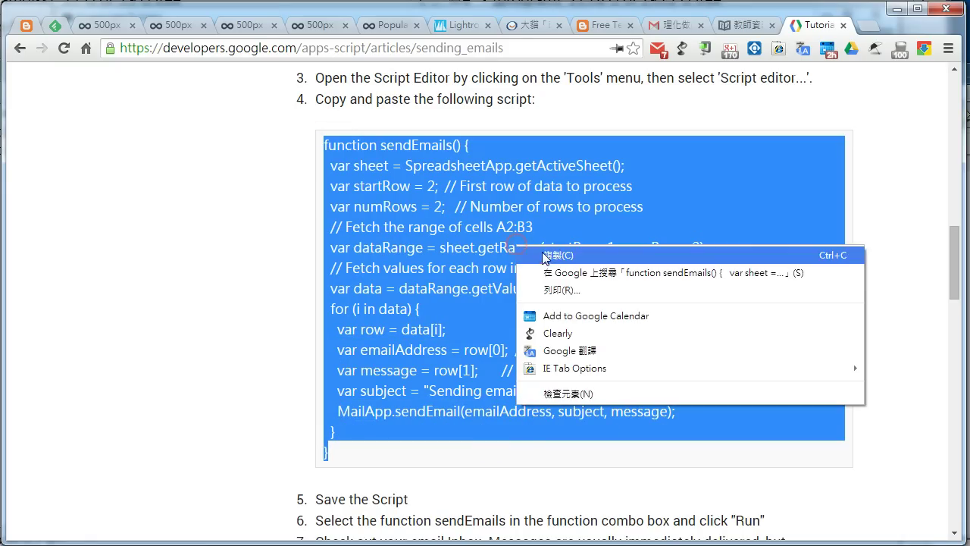
pyautogui.click(546, 258)
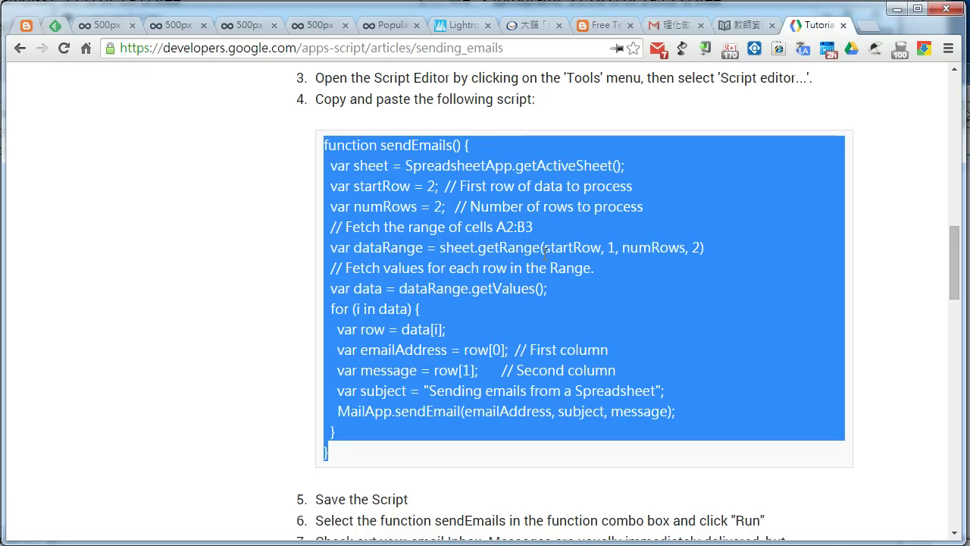
pyautogui.rightClick(522, 205)
pyautogui.click(551, 212)
pyautogui.click(888, 122)
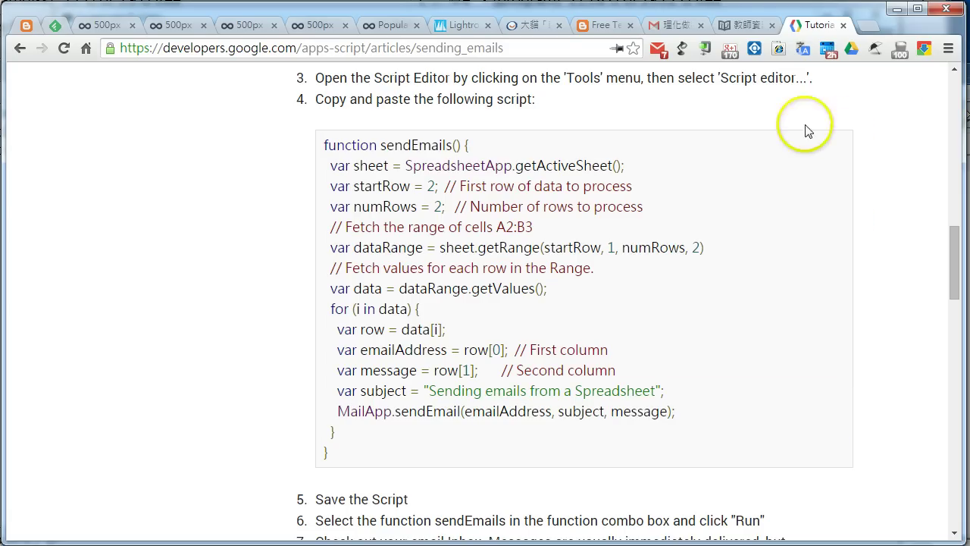
pyautogui.click(671, 25)
pyautogui.click(824, 85)
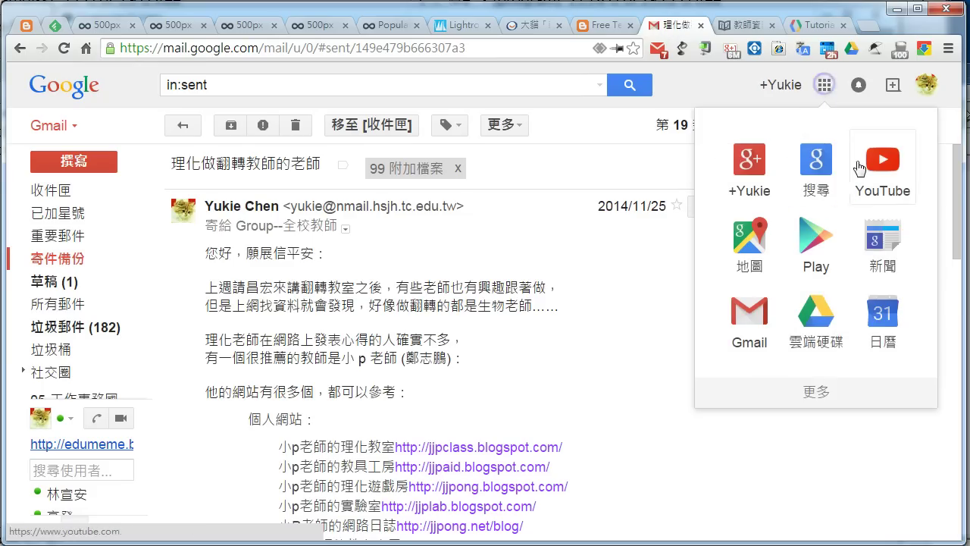
# - Open Google Drive from the apps grid and create a new Google 試算表 spreadsheet
pyautogui.click(818, 333)
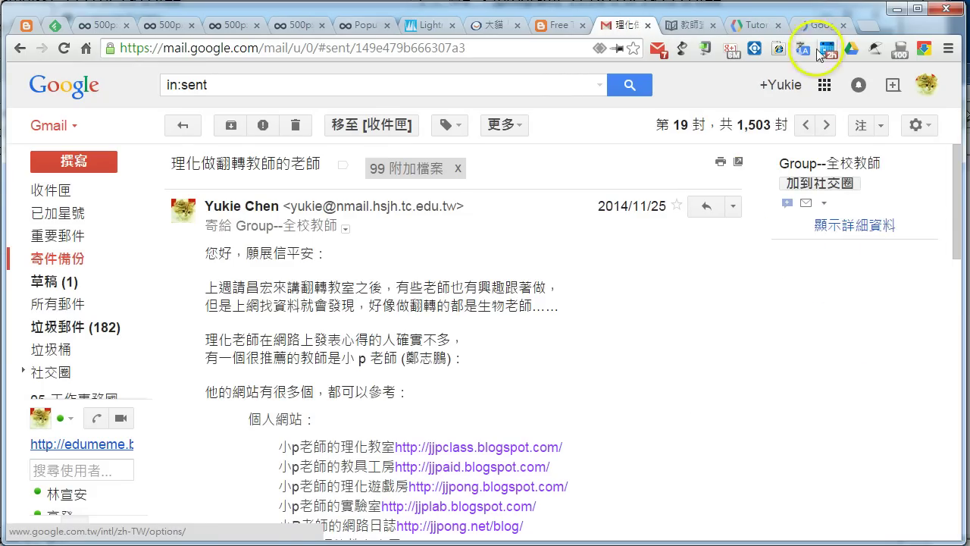
pyautogui.click(816, 27)
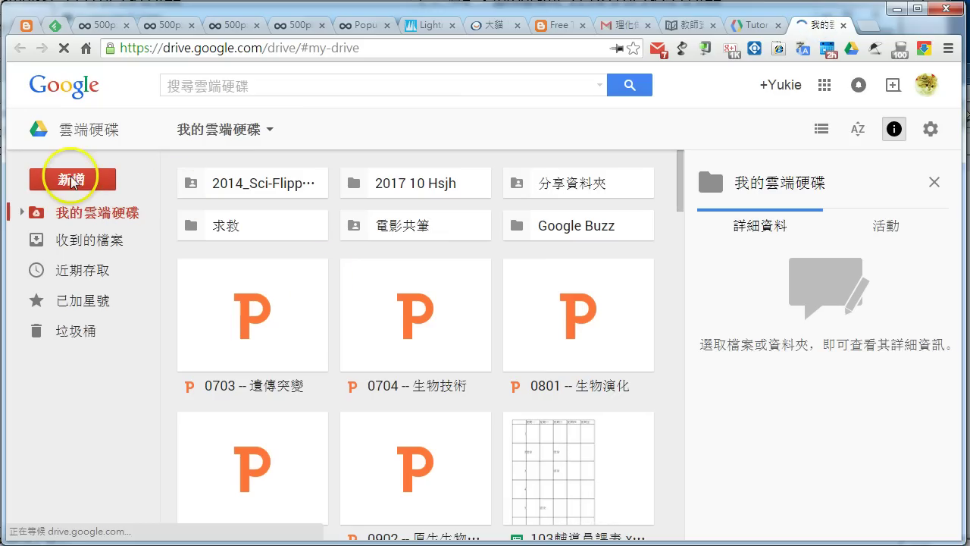
pyautogui.click(72, 181)
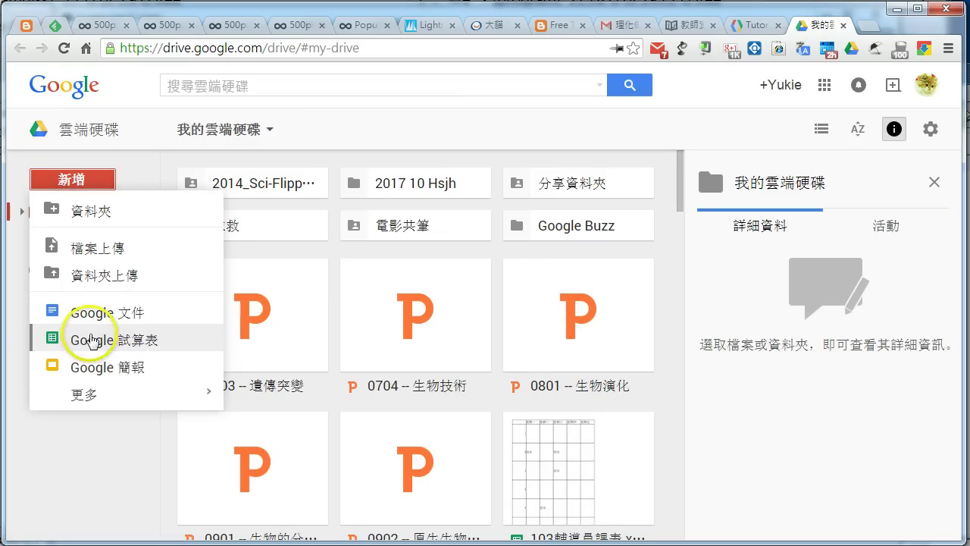
pyautogui.click(102, 339)
pyautogui.click(823, 25)
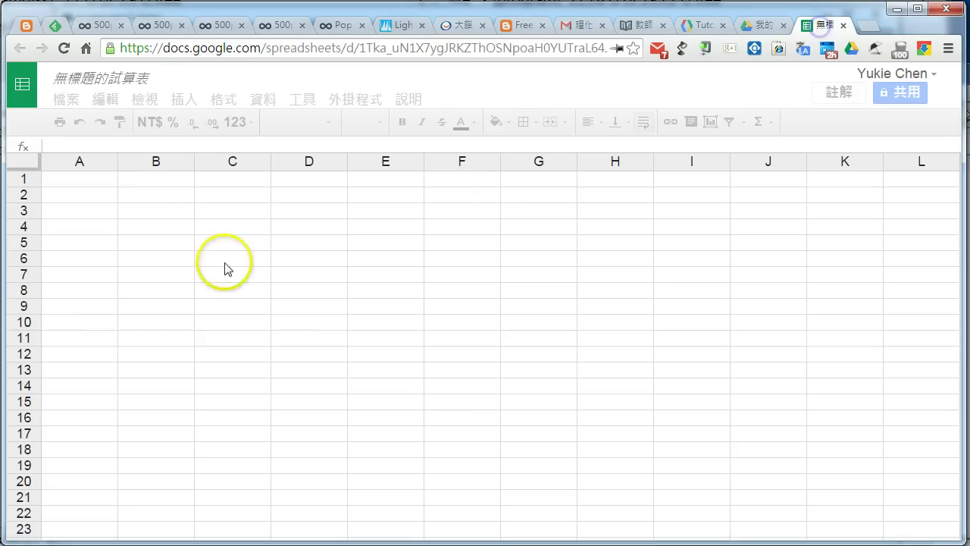
# - Rename the untitled spreadsheet to '自動寄信 2'
pyautogui.click(101, 79)
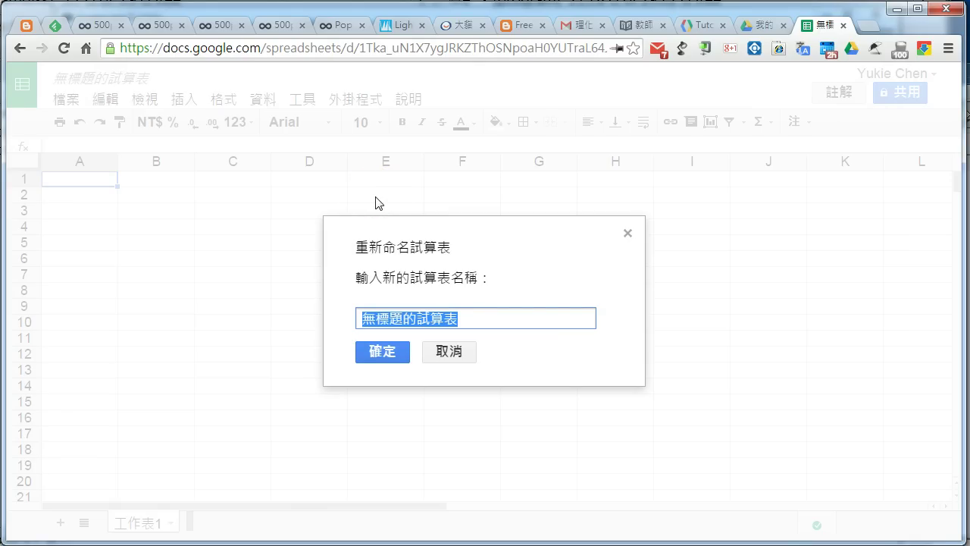
pyautogui.write('自GD')
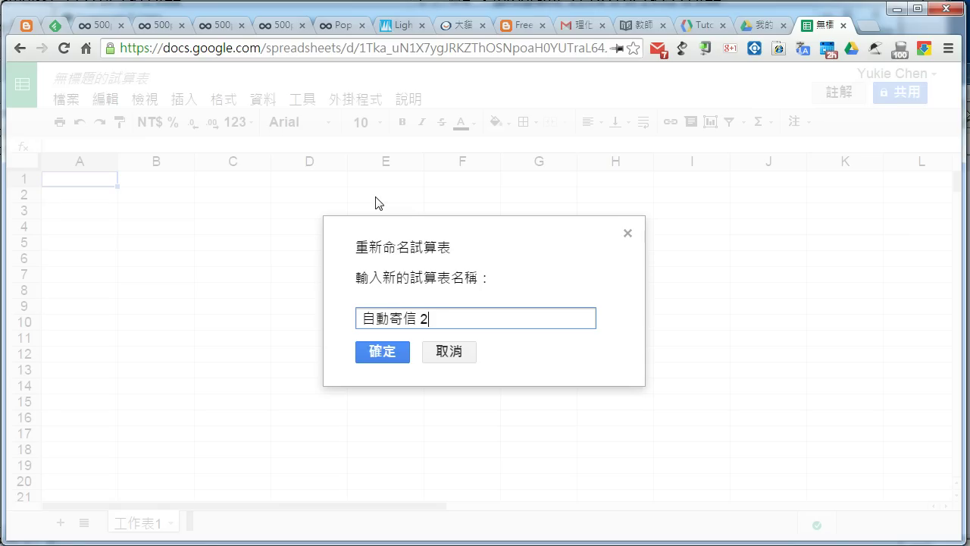
pyautogui.click(379, 352)
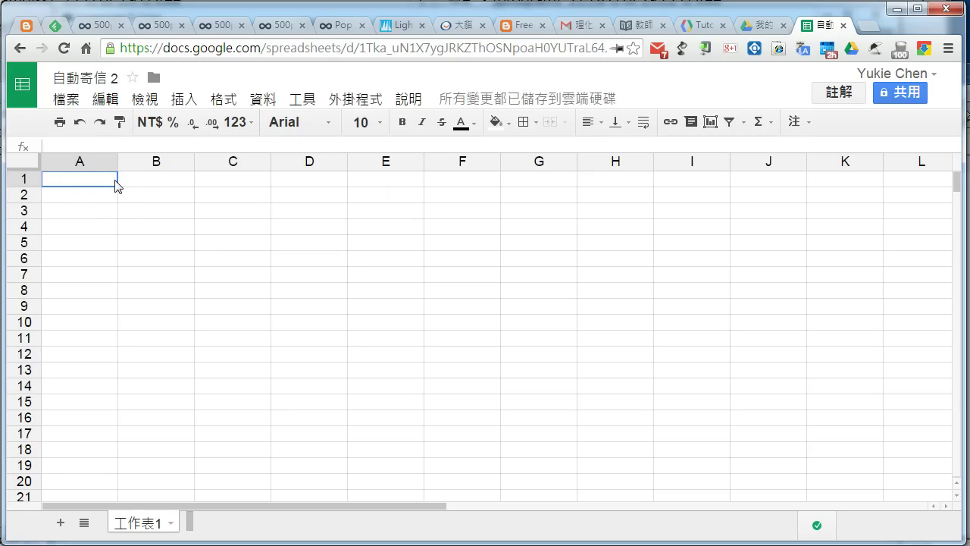
# - Enter the headers Email Address in A1 and Message in B1
pyautogui.write('Email')
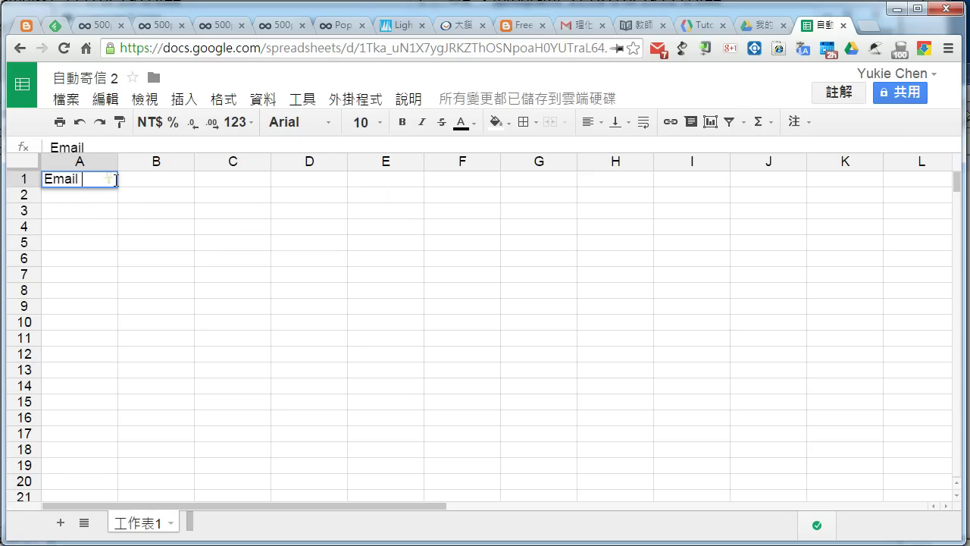
pyautogui.write('dress')
pyautogui.press('Tab')
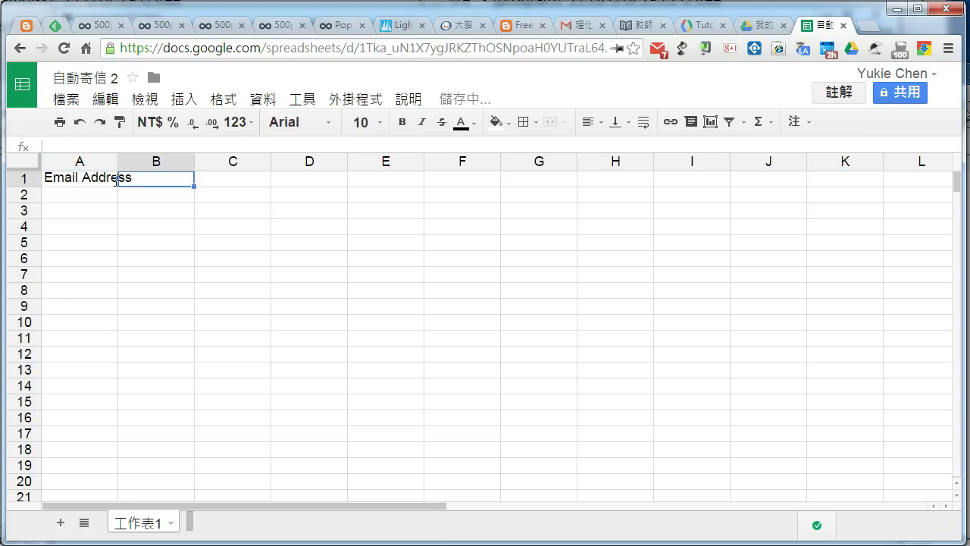
pyautogui.write('Mess')
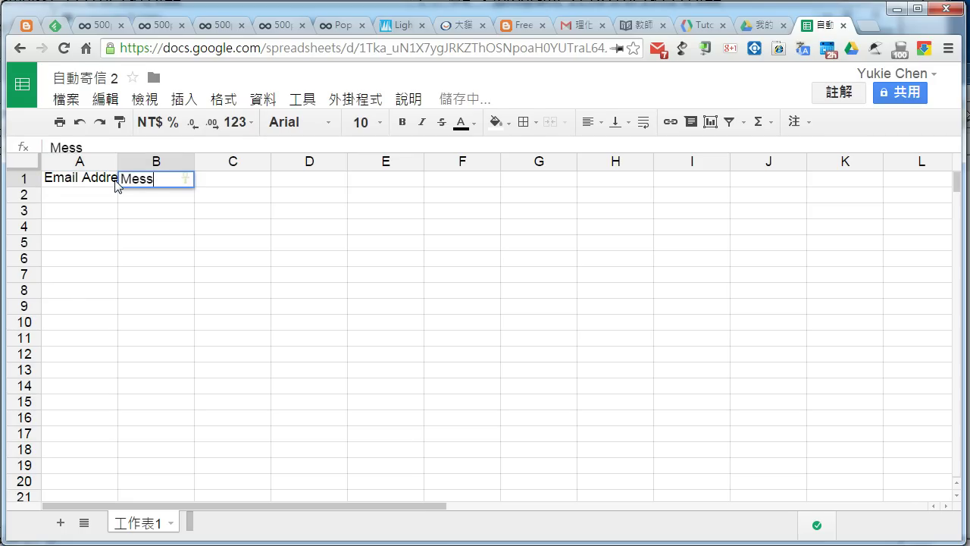
pyautogui.write('age')
pyautogui.press('Tab')
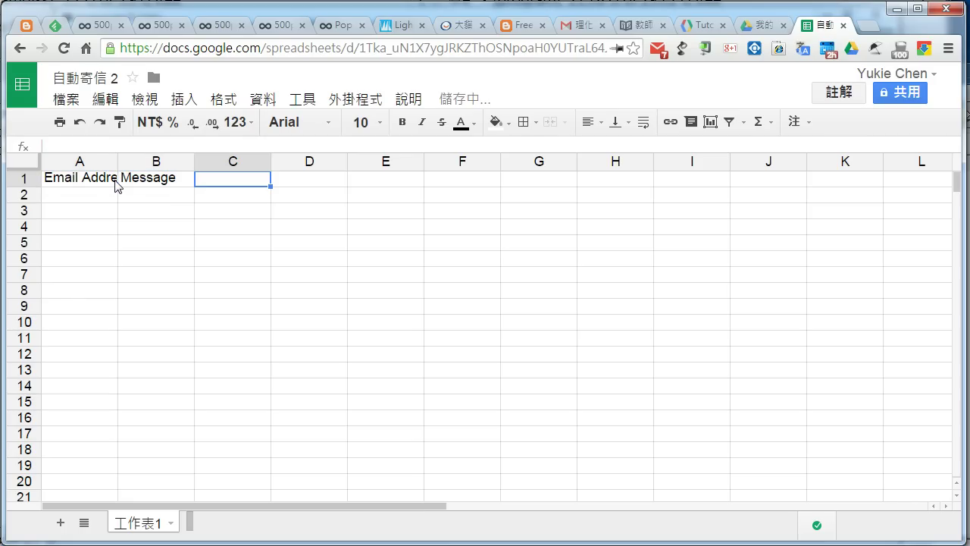
# - Fill A2:A5 with the recipient's e-mail address and widen column A
pyautogui.click(80, 201)
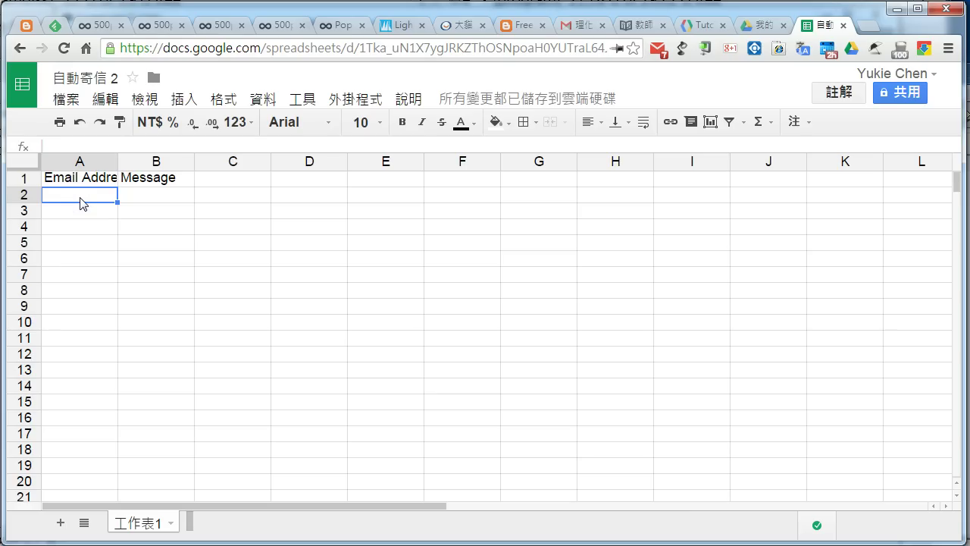
pyautogui.write('E A')
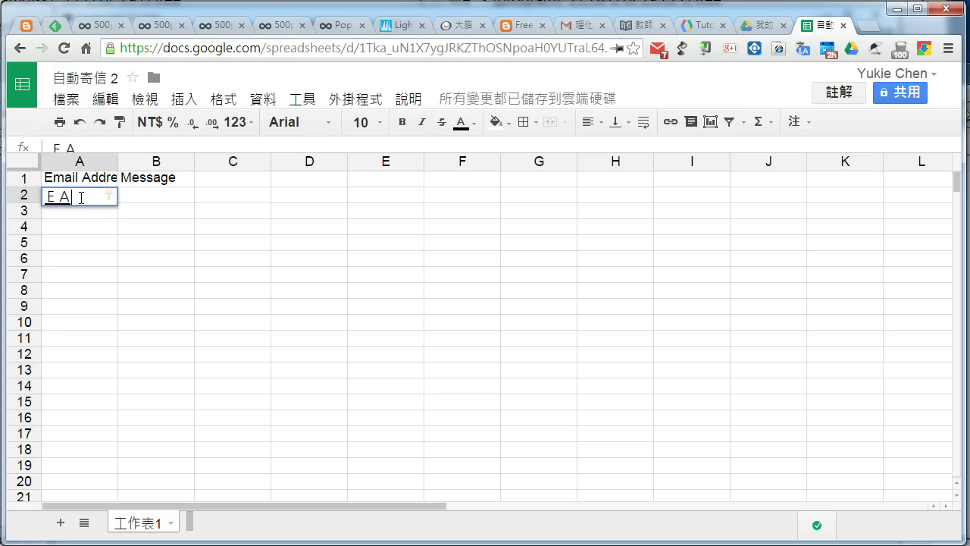
pyautogui.press('Return')
pyautogui.press('Return')
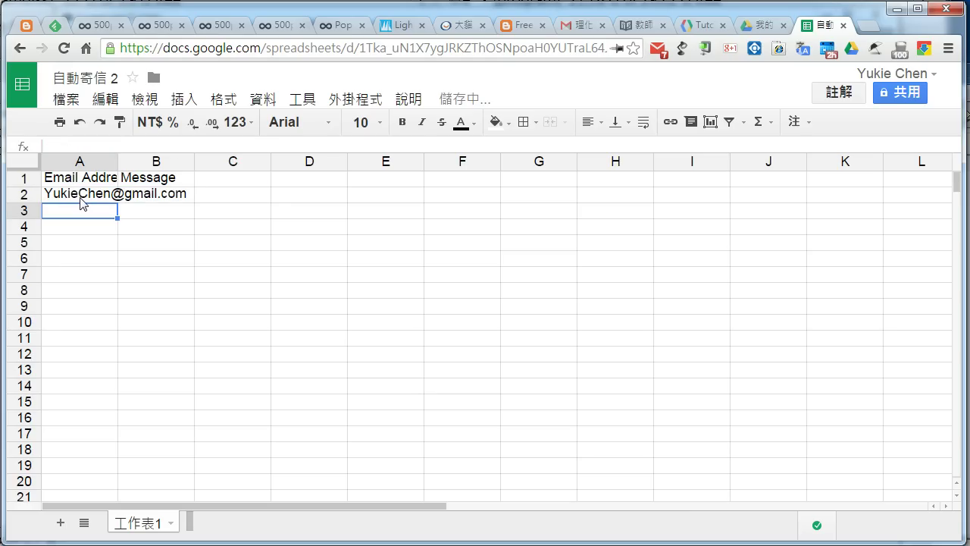
pyautogui.click(80, 199)
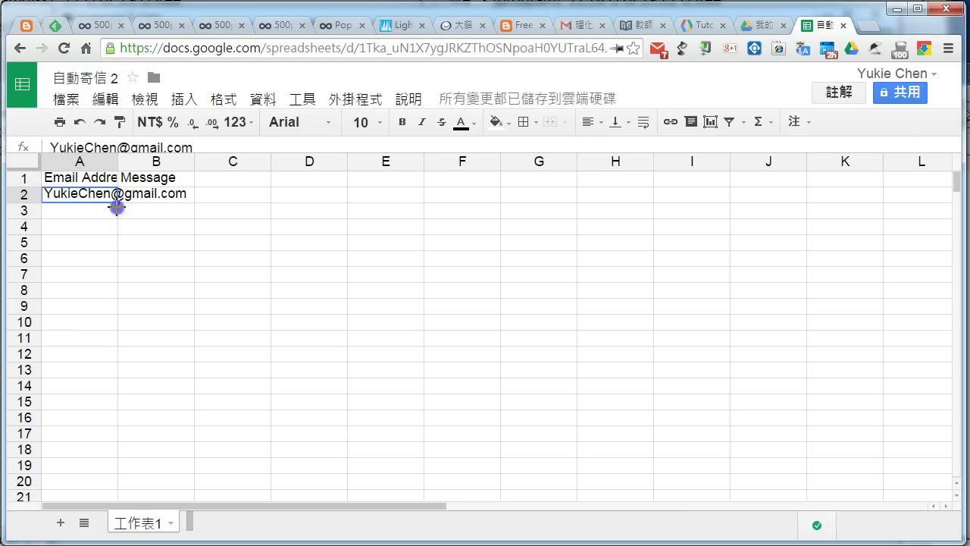
pyautogui.moveTo(116, 241); pyautogui.dragTo(116, 242)
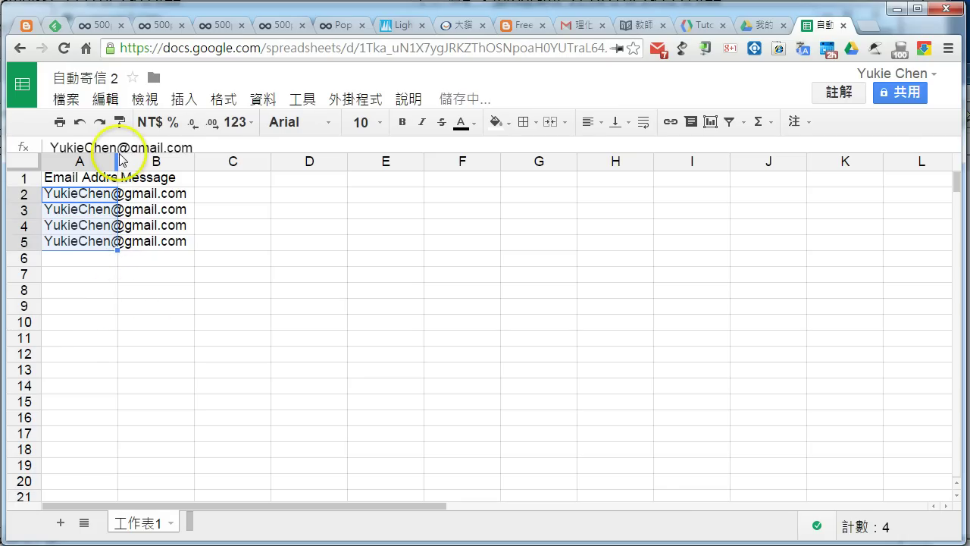
pyautogui.moveTo(117, 161); pyautogui.dragTo(232, 161)
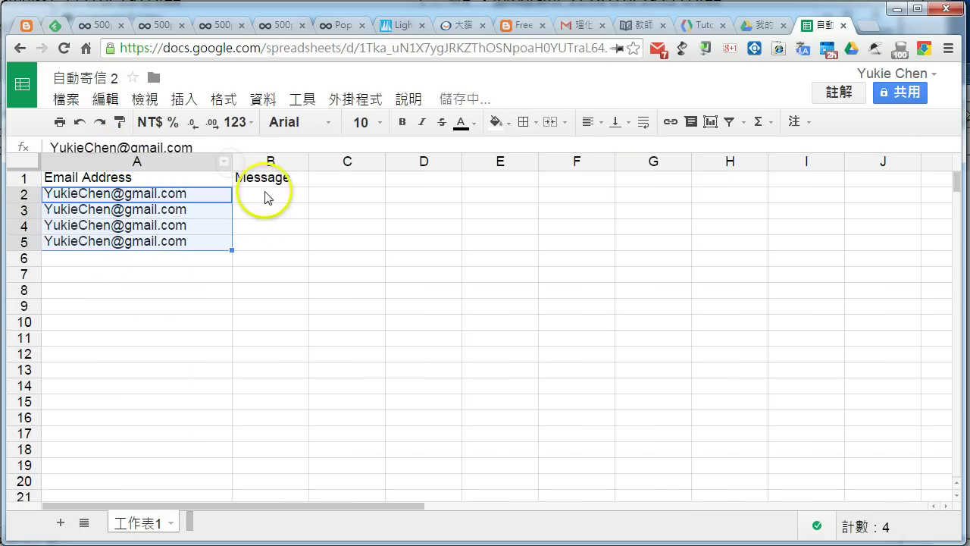
# - Put 測試 in B2 and fill it down through B5
pyautogui.click(267, 195)
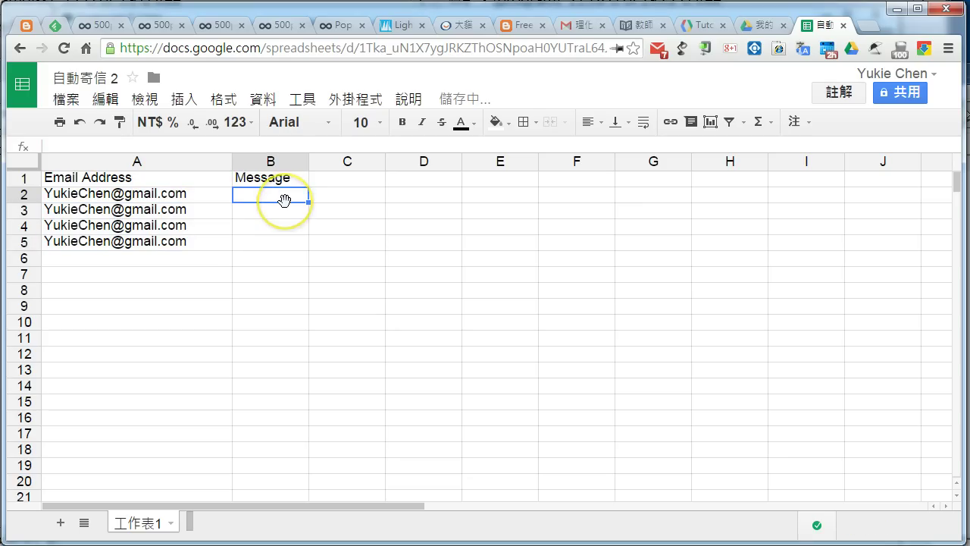
pyautogui.write('W')
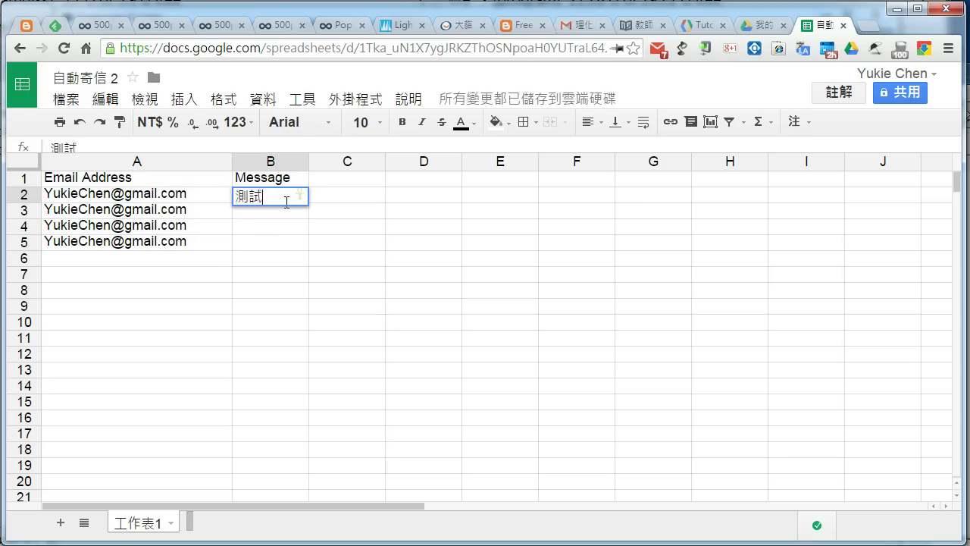
pyautogui.press('Tab')
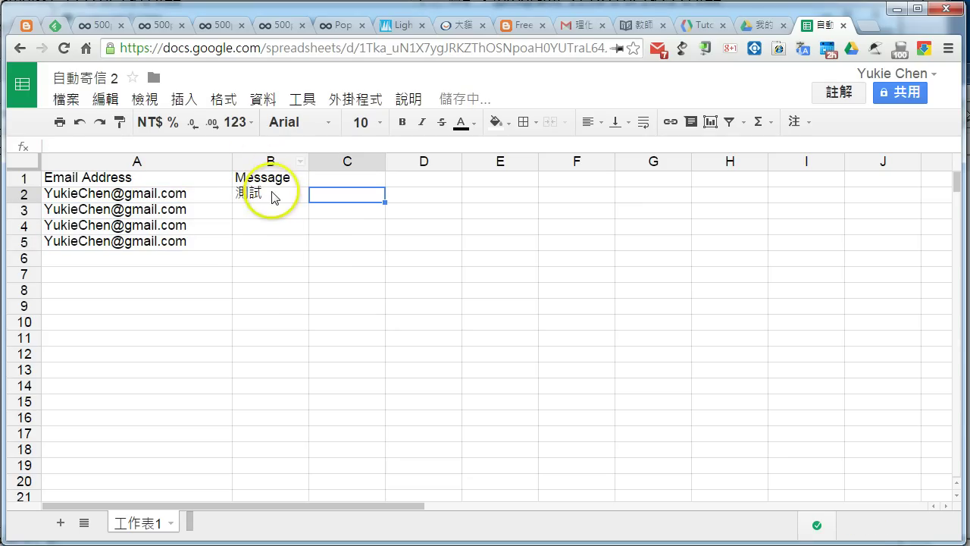
pyautogui.click(270, 194)
pyautogui.moveTo(306, 234); pyautogui.dragTo(305, 254)
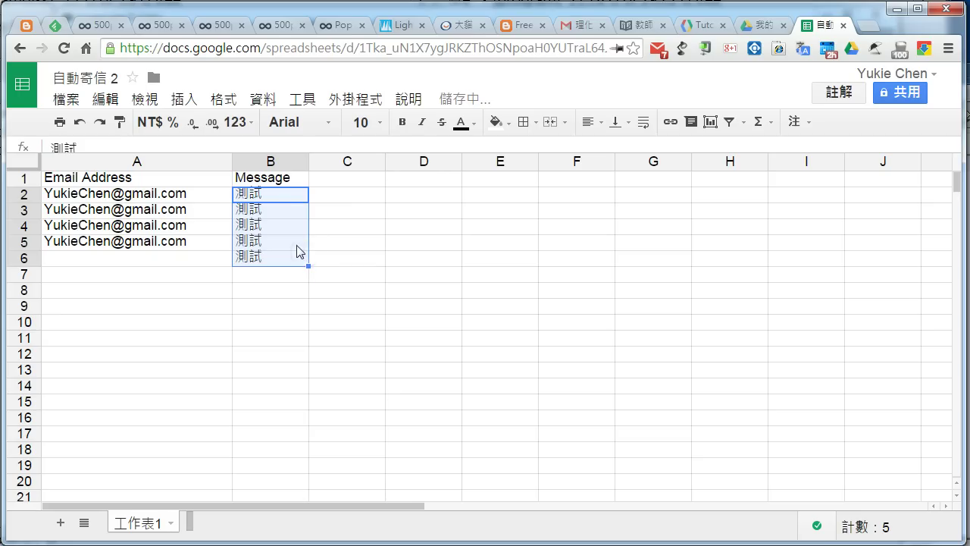
pyautogui.click(285, 261)
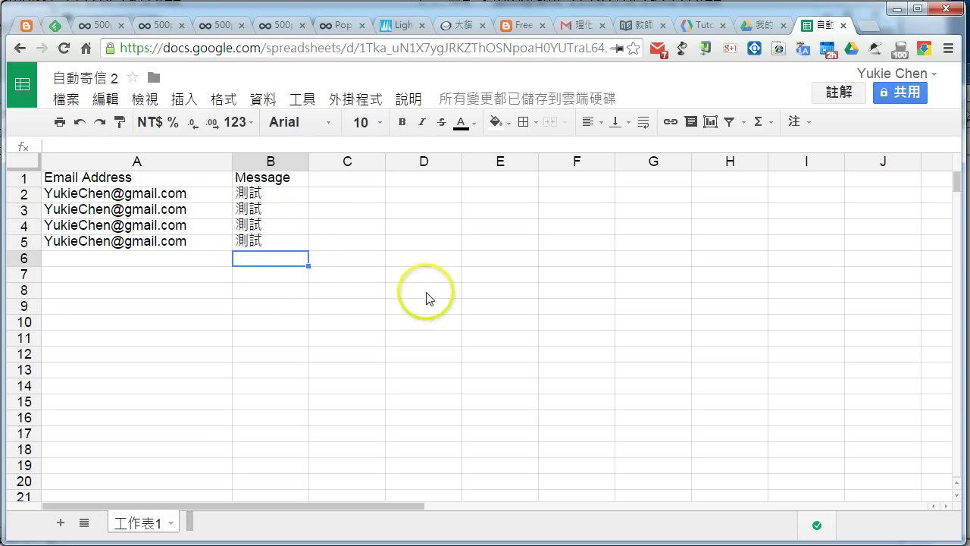
# - Copy the sendEmails sample script again from the tutorial and return to 自動寄信 2
pyautogui.click(755, 27)
pyautogui.click(698, 25)
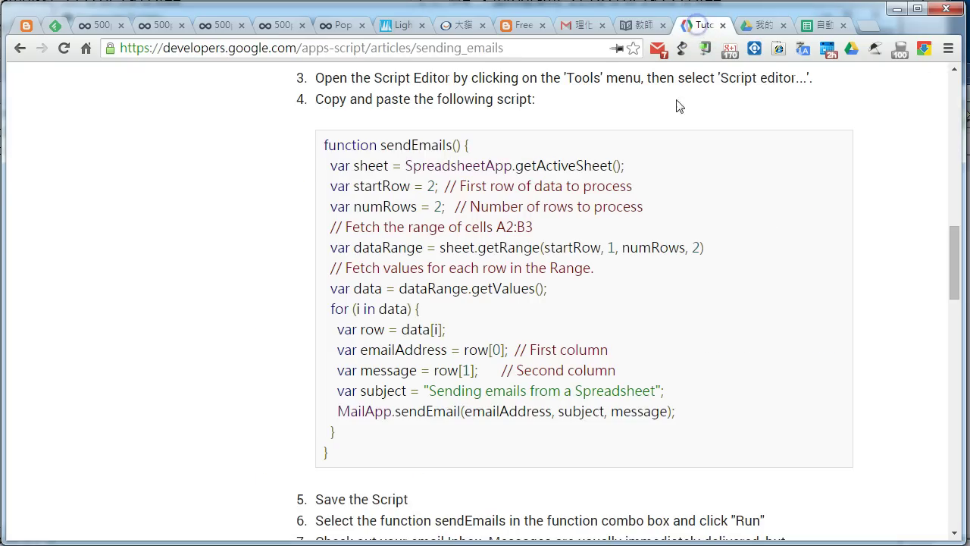
pyautogui.moveTo(323, 144)
pyautogui.mouseDown()
pyautogui.moveTo(407, 296)
pyautogui.moveTo(447, 451)
pyautogui.mouseUp()
pyautogui.rightClick(543, 171)
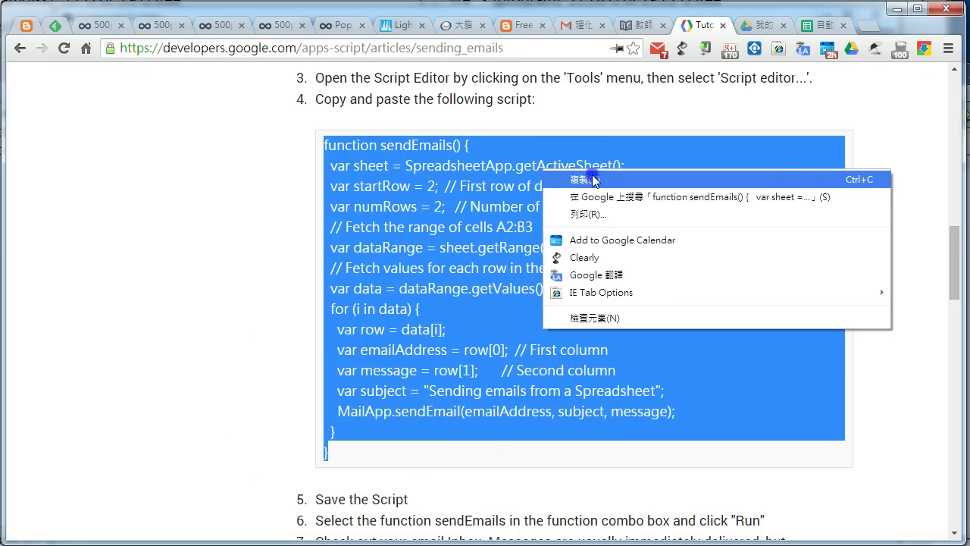
pyautogui.click(594, 180)
pyautogui.click(818, 25)
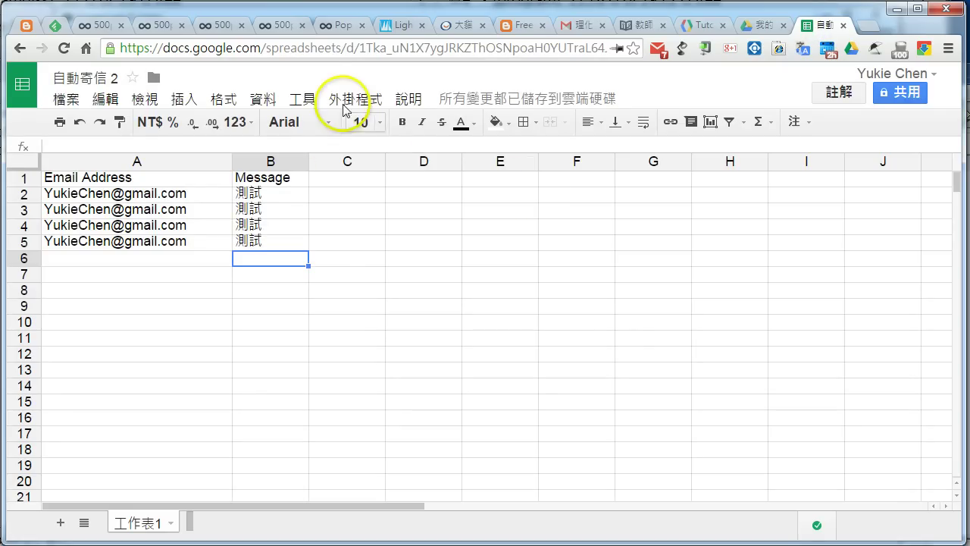
# - Open the script editor from Tools and start a blank project
pyautogui.click(303, 99)
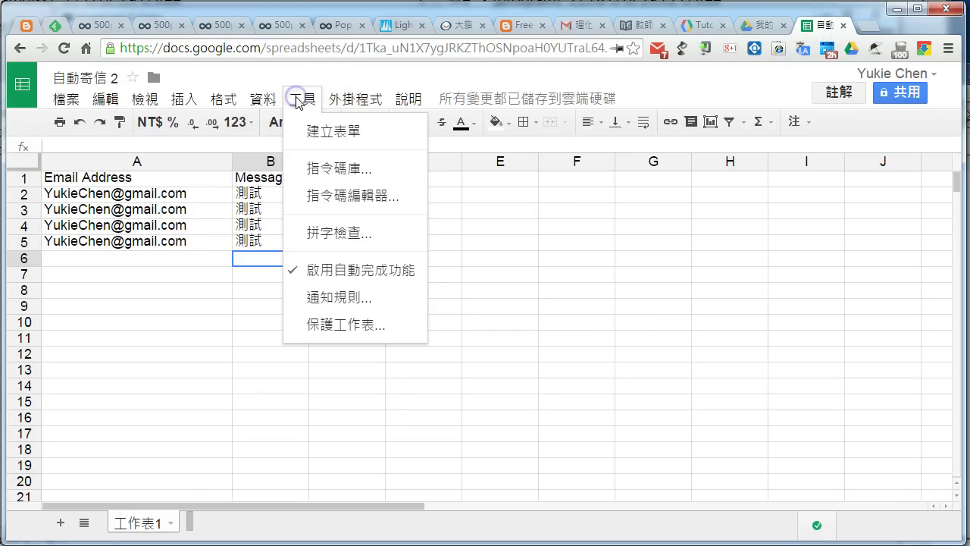
pyautogui.click(338, 197)
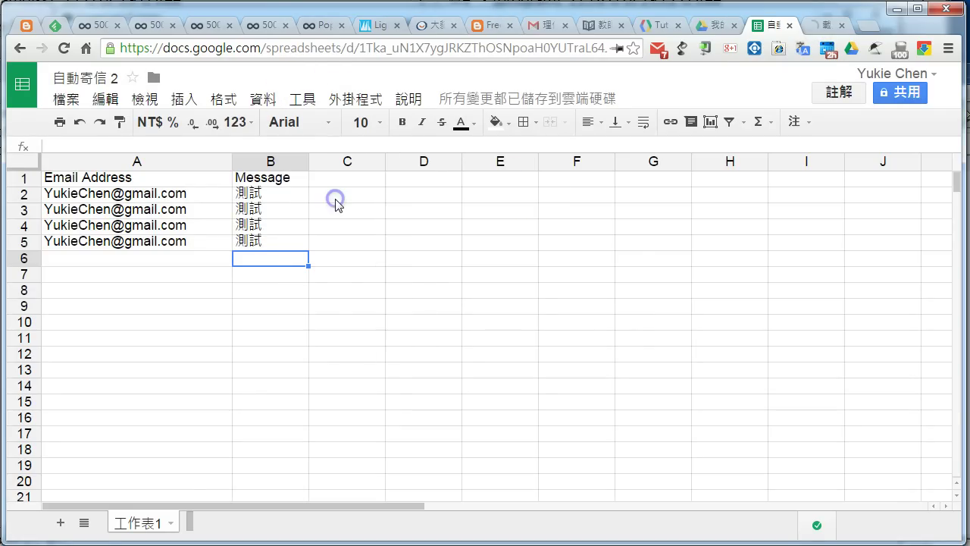
pyautogui.click(822, 25)
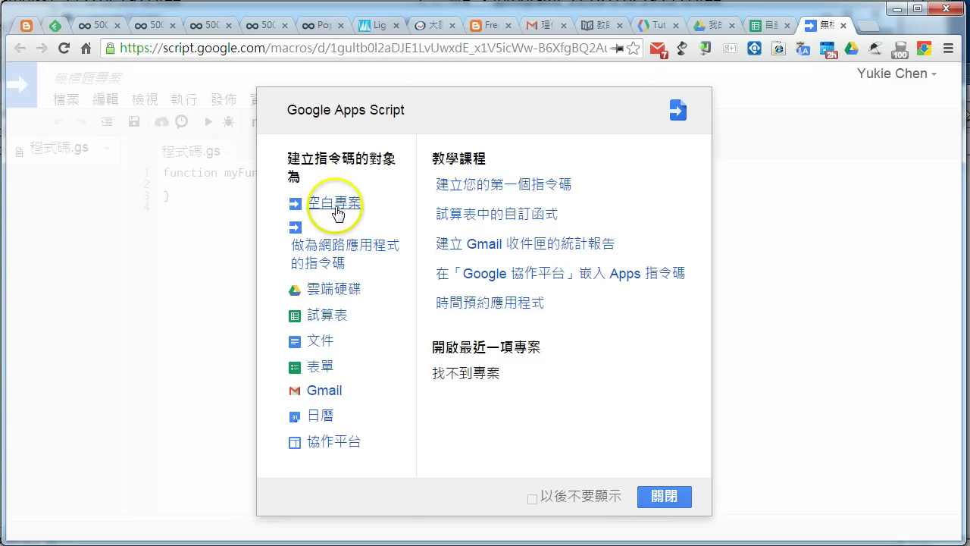
pyautogui.click(333, 204)
pyautogui.click(687, 494)
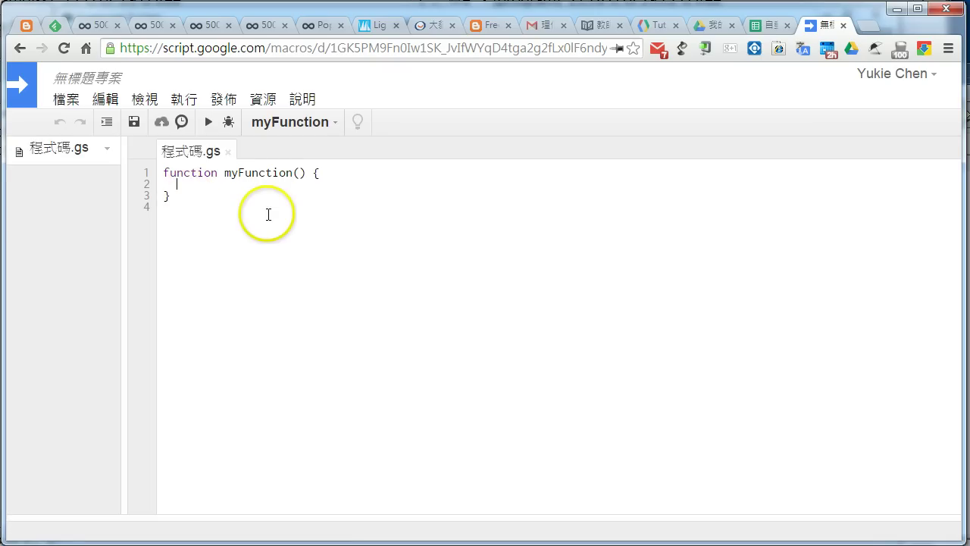
# - Replace the myFunction stub with the pasted sendEmails script and save it as 自動寄信 2
pyautogui.moveTo(193, 225); pyautogui.dragTo(152, 170)
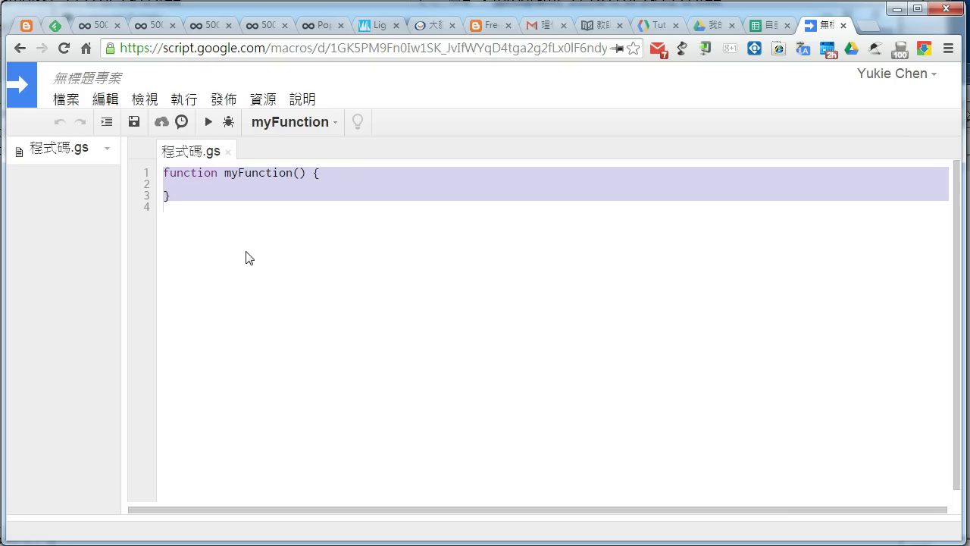
pyautogui.hotkey('ctrl', 'v')
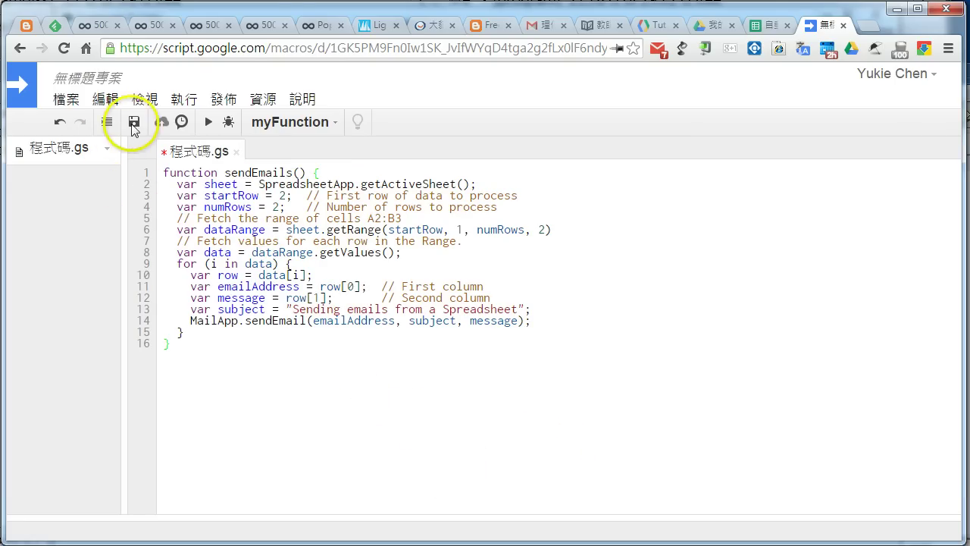
pyautogui.click(98, 80)
pyautogui.write('自動寄信 2')
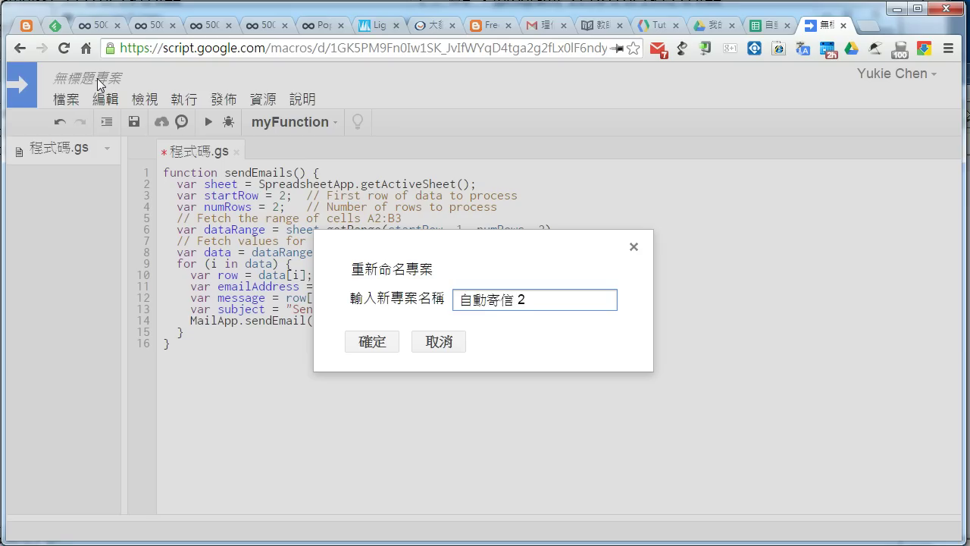
pyautogui.click(372, 343)
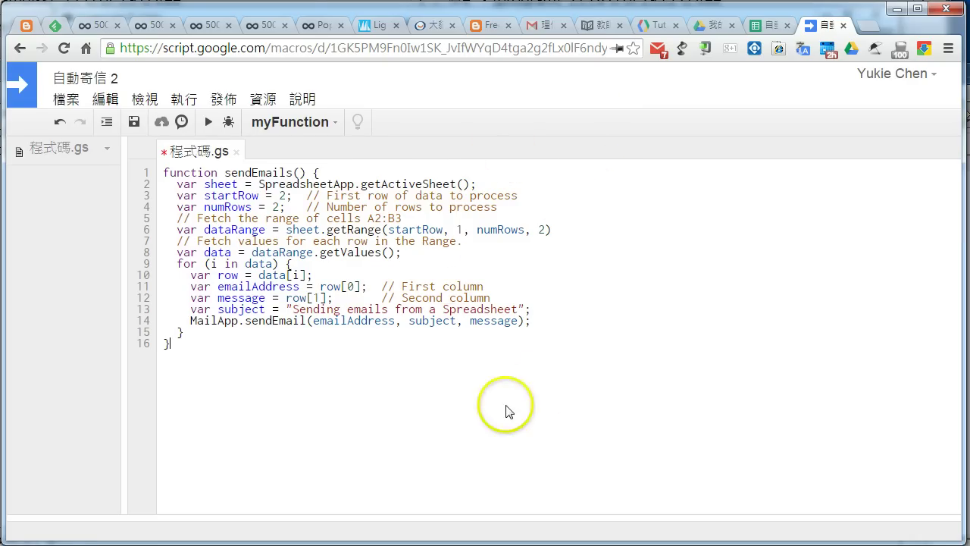
# - Run the script and grant it permission to send e-mail
pyautogui.click(210, 126)
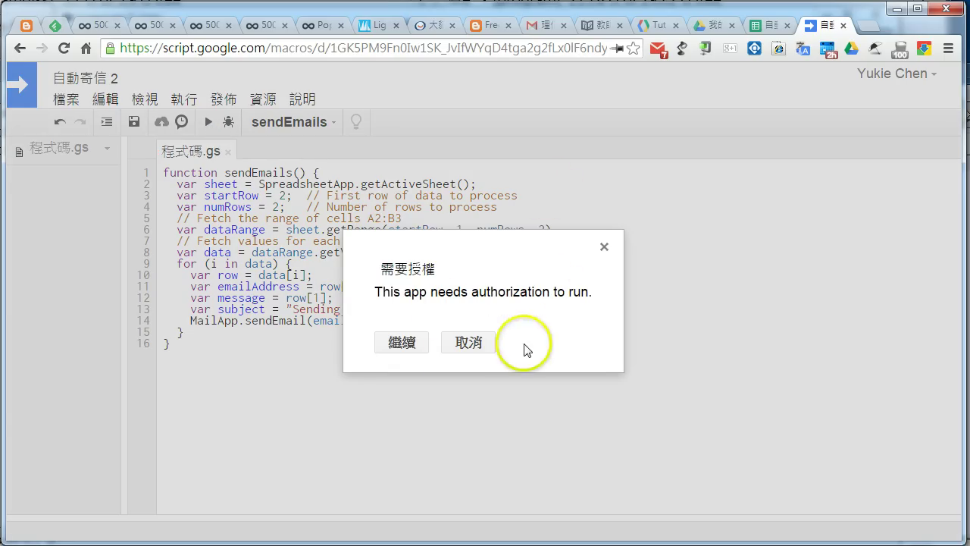
pyautogui.click(402, 343)
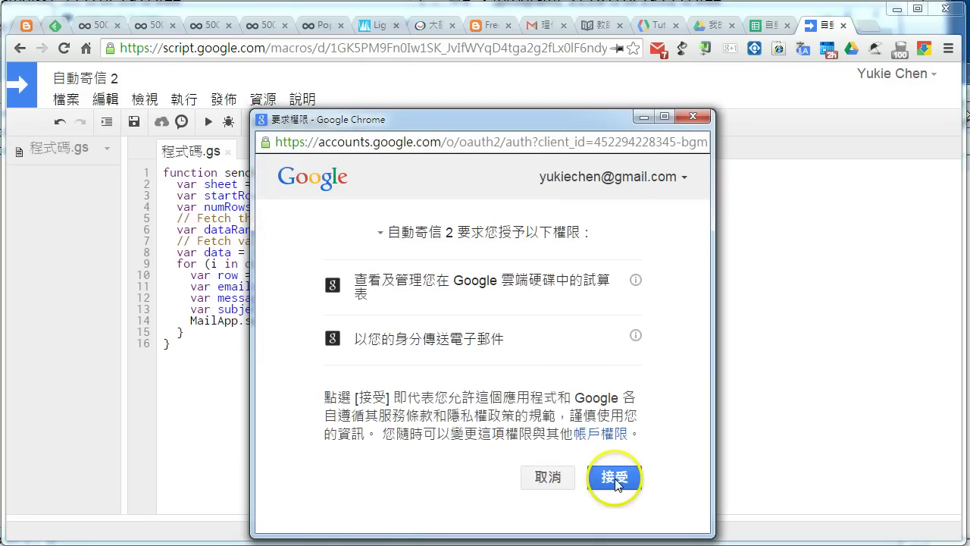
pyautogui.click(615, 479)
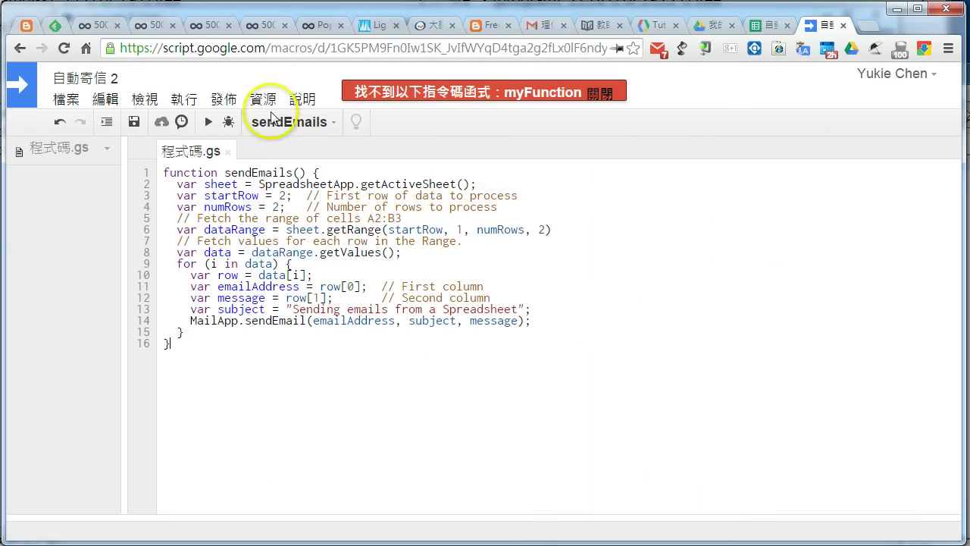
# - Dismiss the myFunction not found error, run sendEmails, and switch to Gmail
pyautogui.click(767, 27)
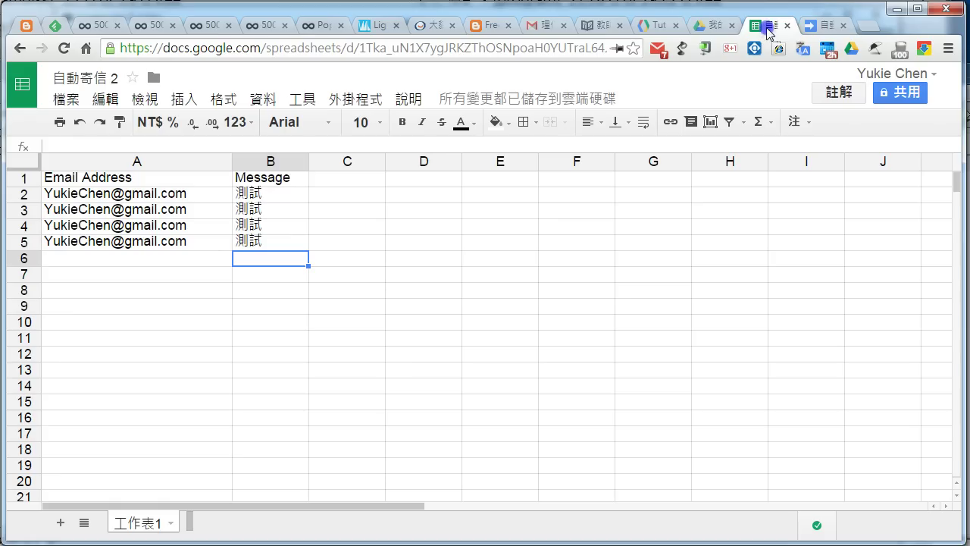
pyautogui.click(817, 32)
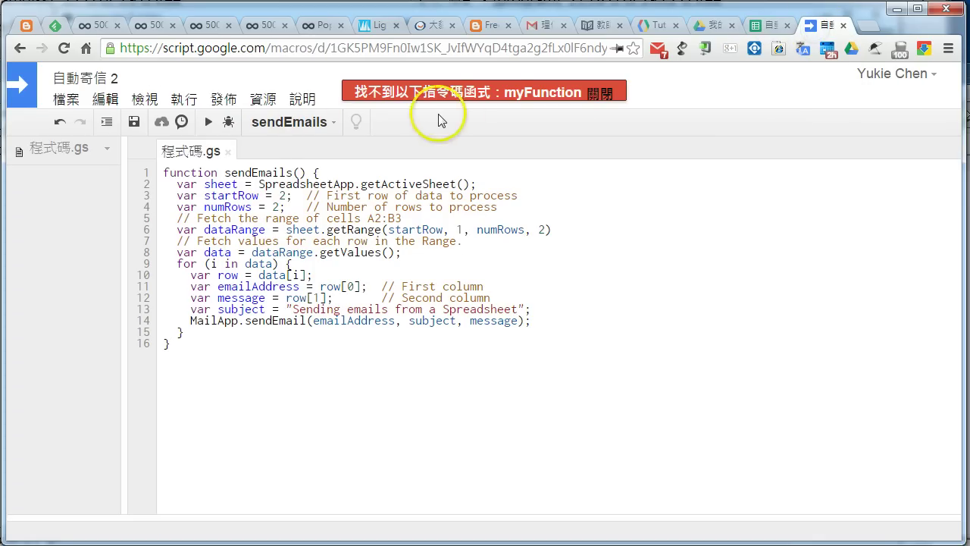
pyautogui.click(598, 94)
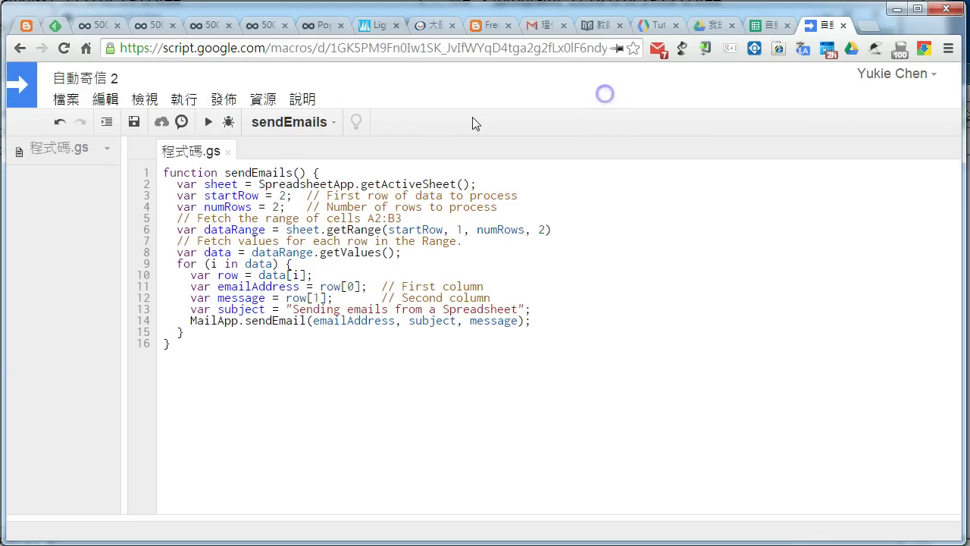
pyautogui.click(207, 121)
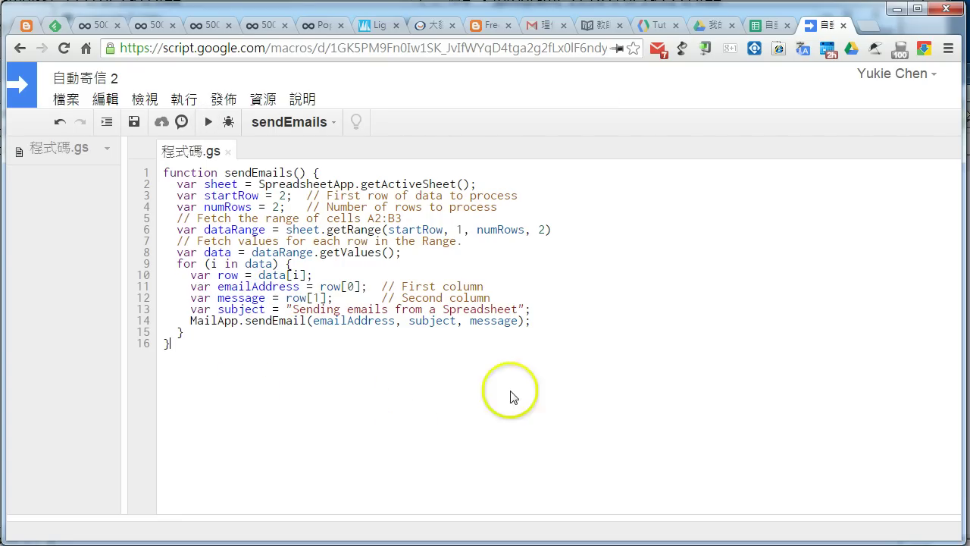
pyautogui.click(541, 27)
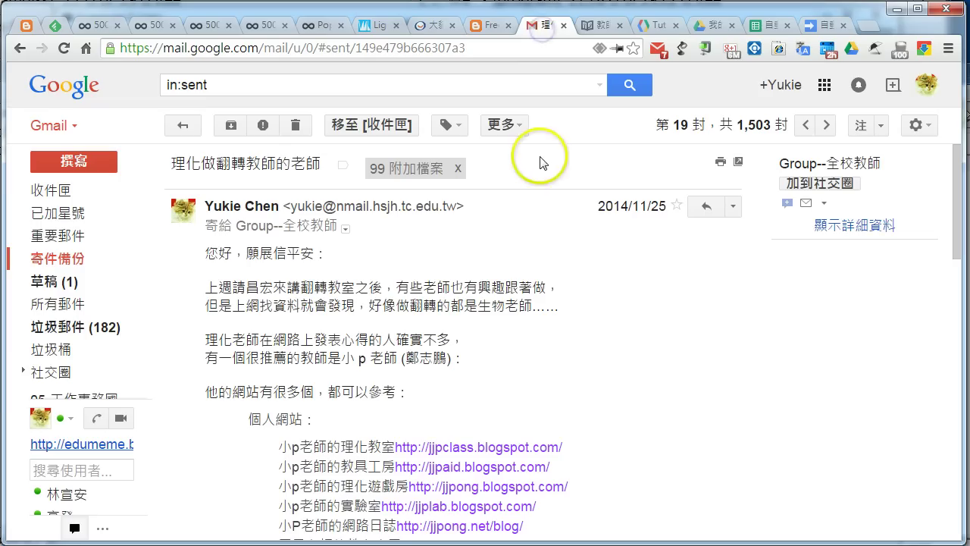
# - Refresh Gmail's Sent mail list until the newest test messages appear
pyautogui.click(59, 259)
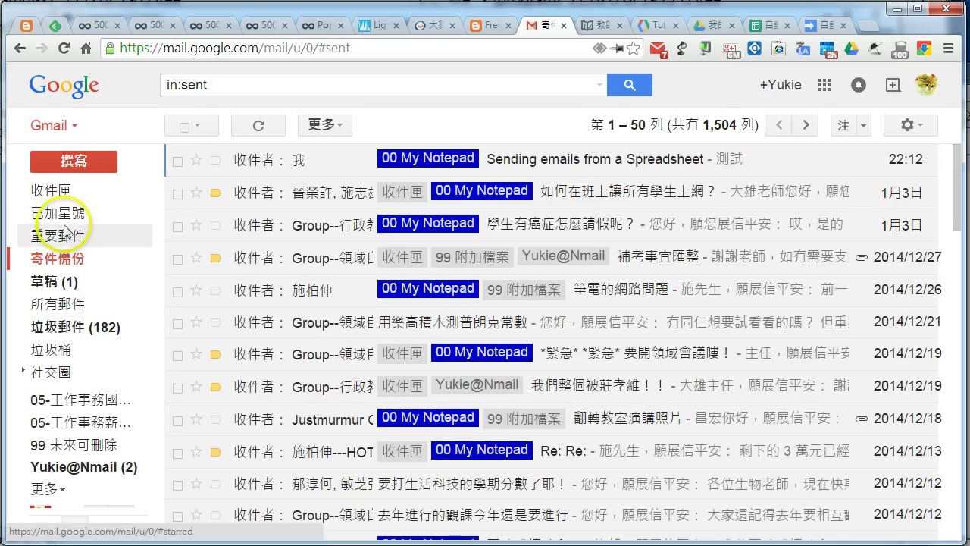
pyautogui.click(60, 265)
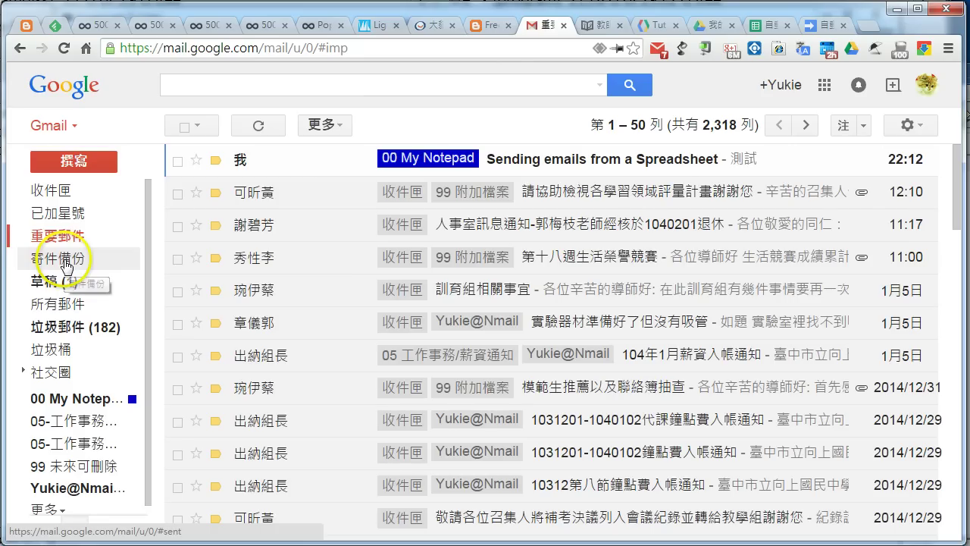
pyautogui.click(64, 262)
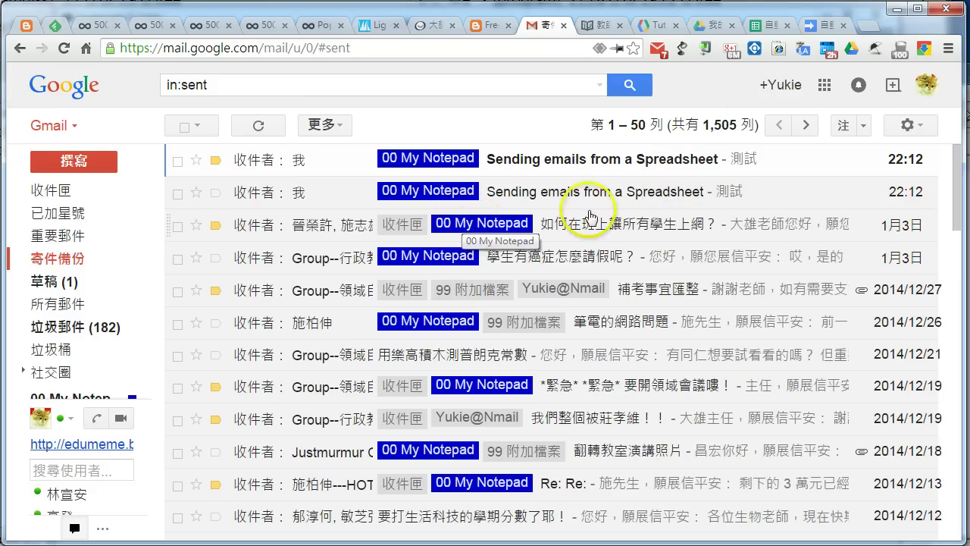
pyautogui.click(760, 25)
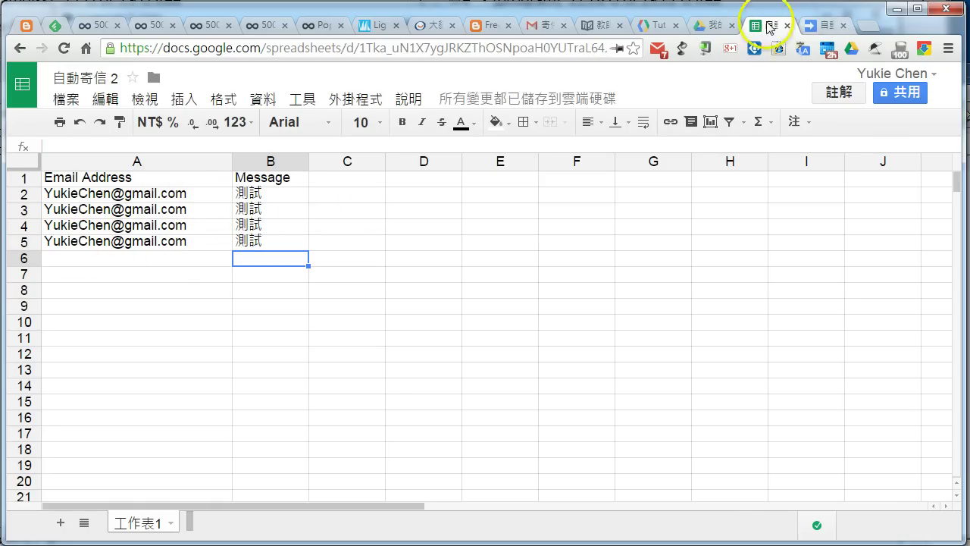
pyautogui.click(541, 25)
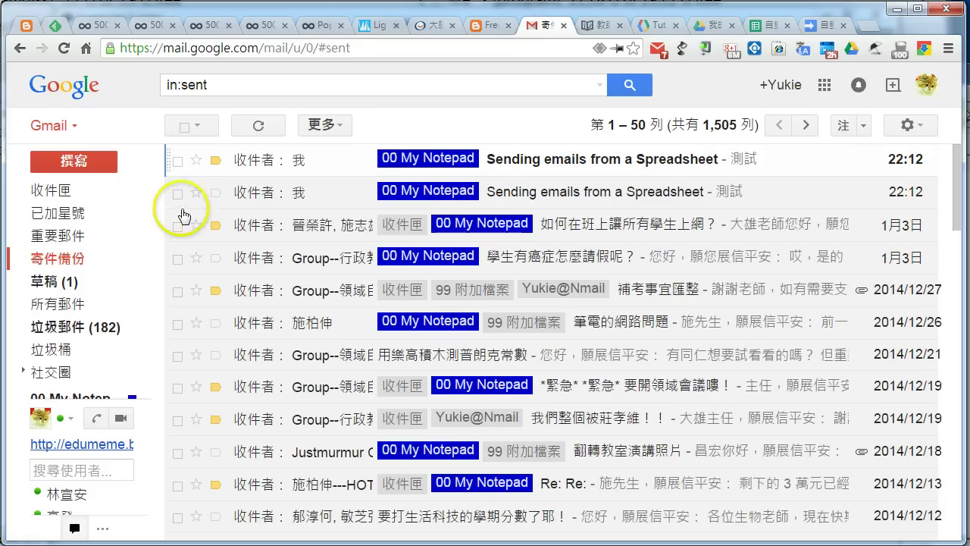
pyautogui.click(56, 236)
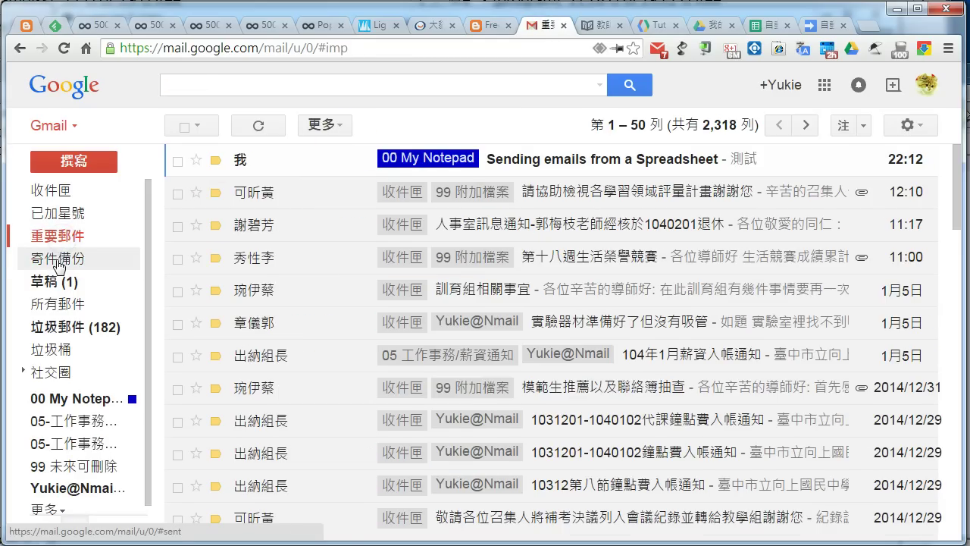
pyautogui.click(58, 262)
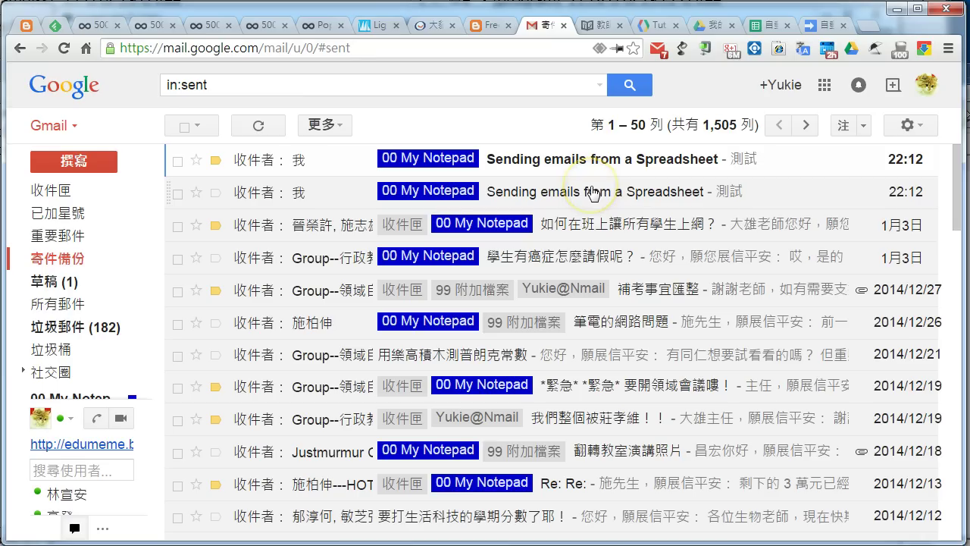
# - Trash both 'Sending emails from a Spreadsheet' test emails and return to the script editor
pyautogui.click(178, 193)
pyautogui.click(177, 160)
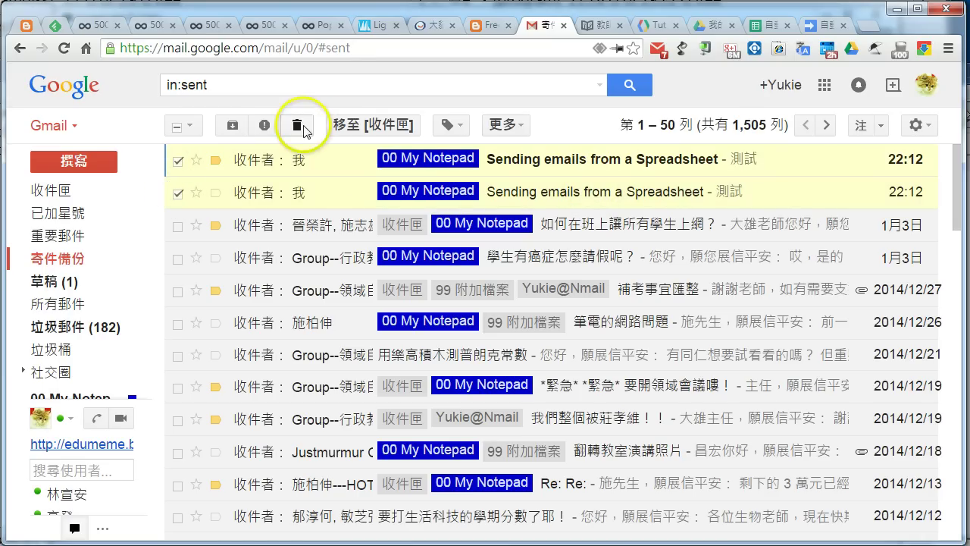
pyautogui.click(303, 125)
pyautogui.click(339, 343)
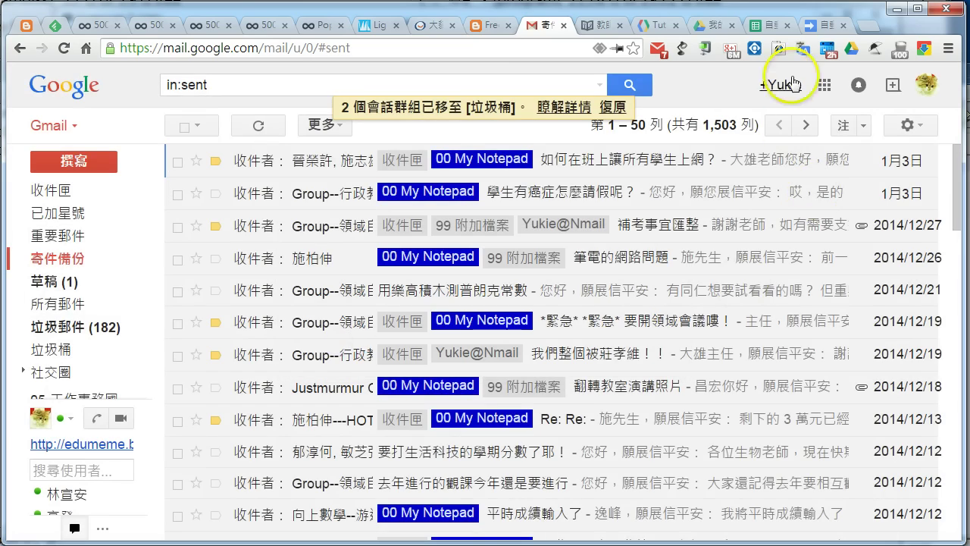
pyautogui.click(821, 25)
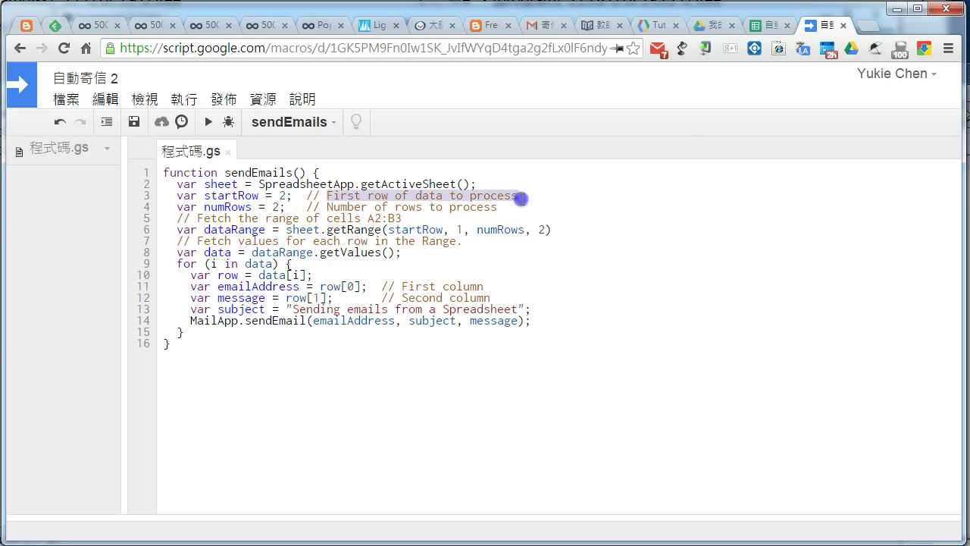
# - Count the spreadsheet's data rows and change numRows from 2 to 4 in the script
pyautogui.click(755, 27)
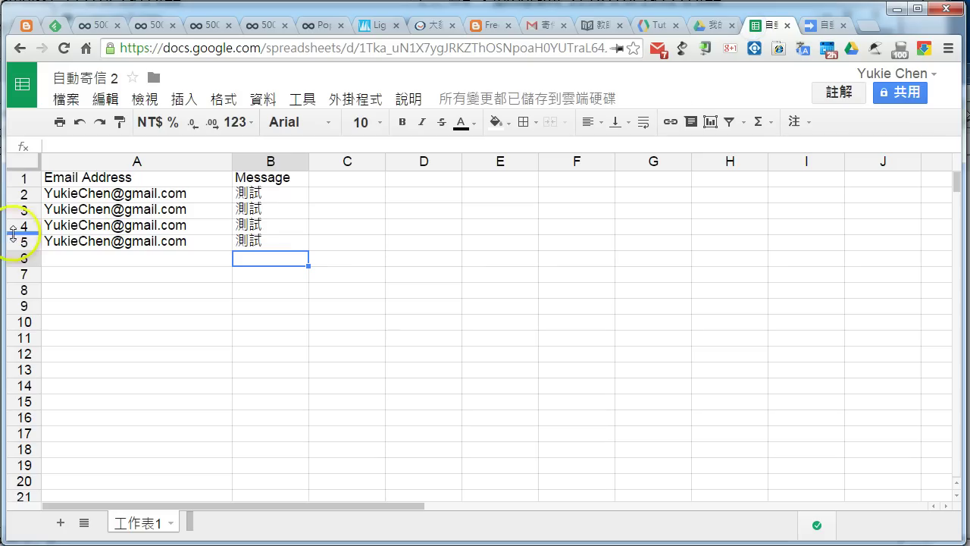
pyautogui.click(18, 194)
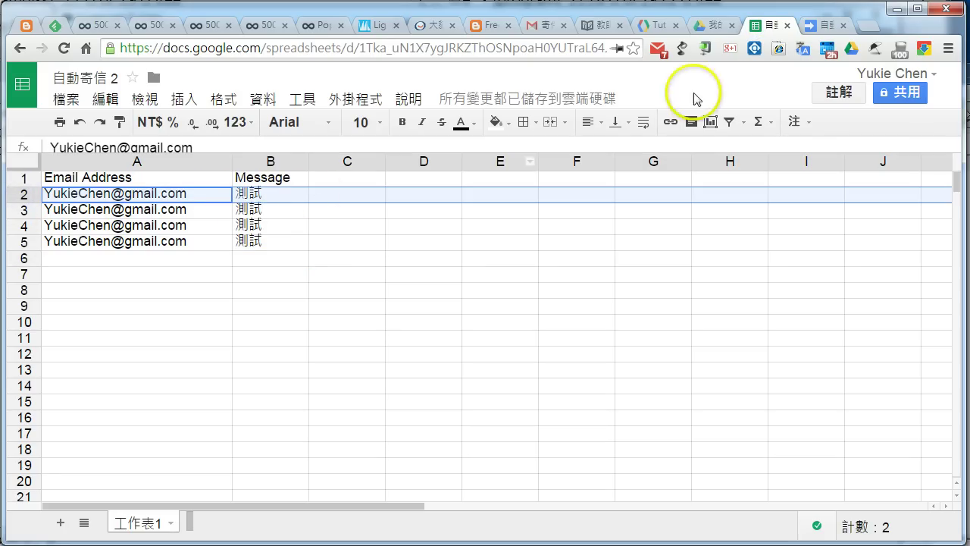
pyautogui.click(822, 25)
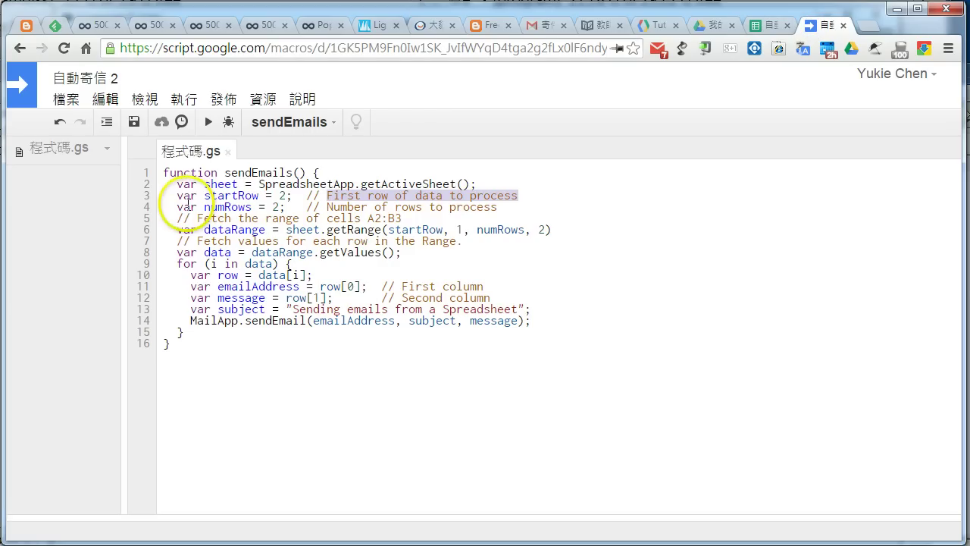
pyautogui.click(328, 206)
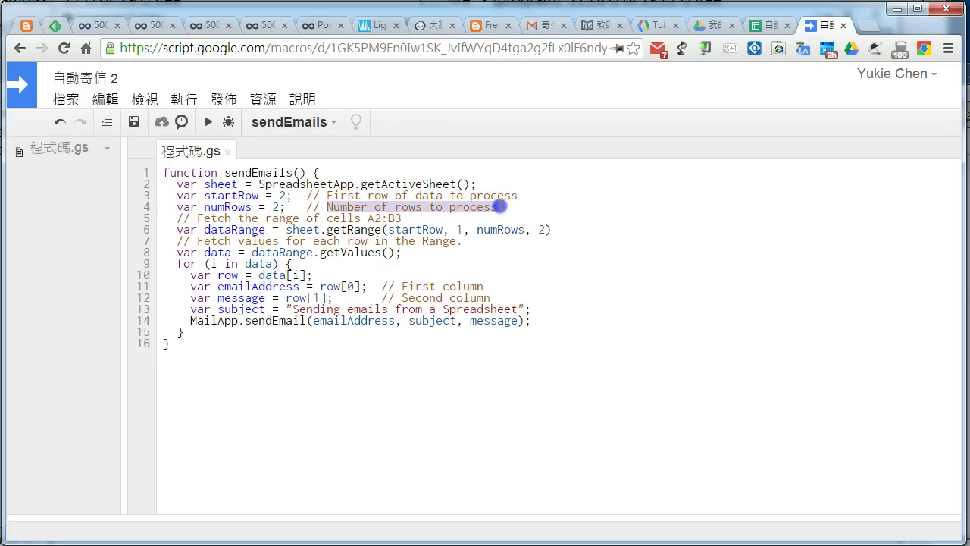
pyautogui.doubleClick(275, 206)
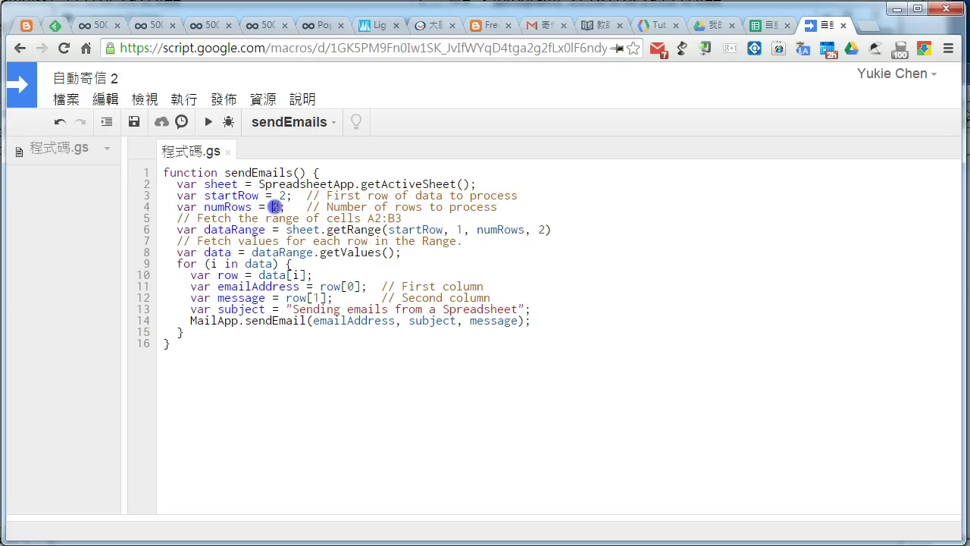
pyautogui.click(769, 26)
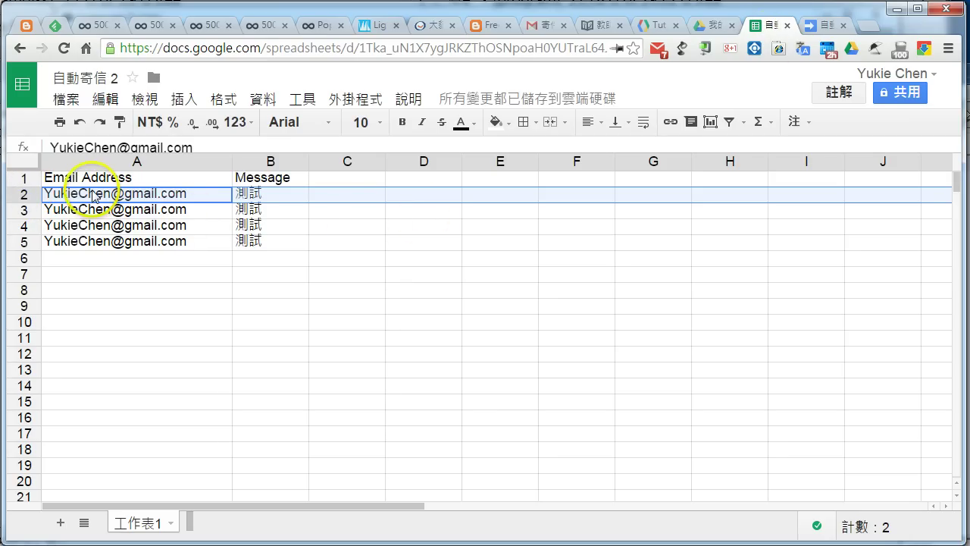
pyautogui.click(24, 210)
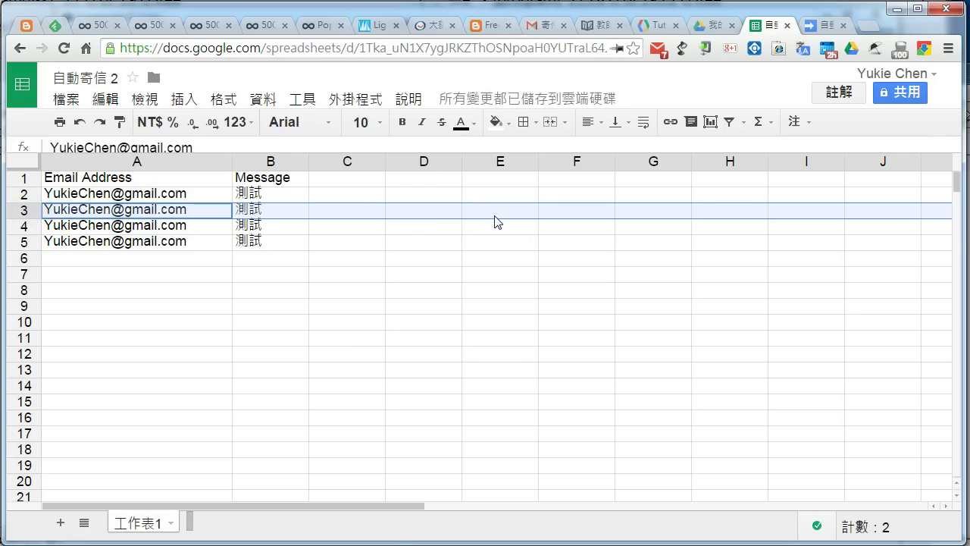
pyautogui.click(840, 23)
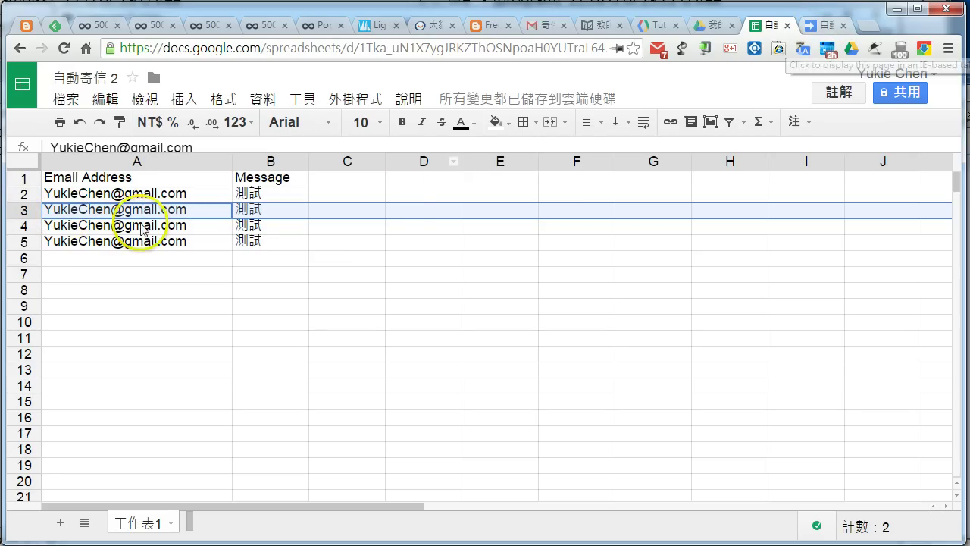
pyautogui.click(823, 25)
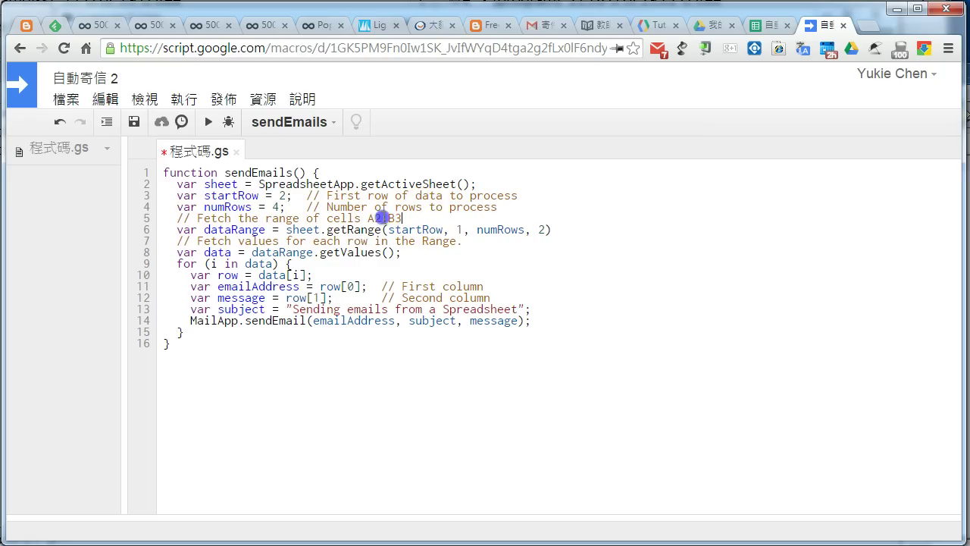
# - Delete the '// Fetch the range of cells A2:B3' comment line and save the script
pyautogui.moveTo(204, 219); pyautogui.dragTo(171, 219)
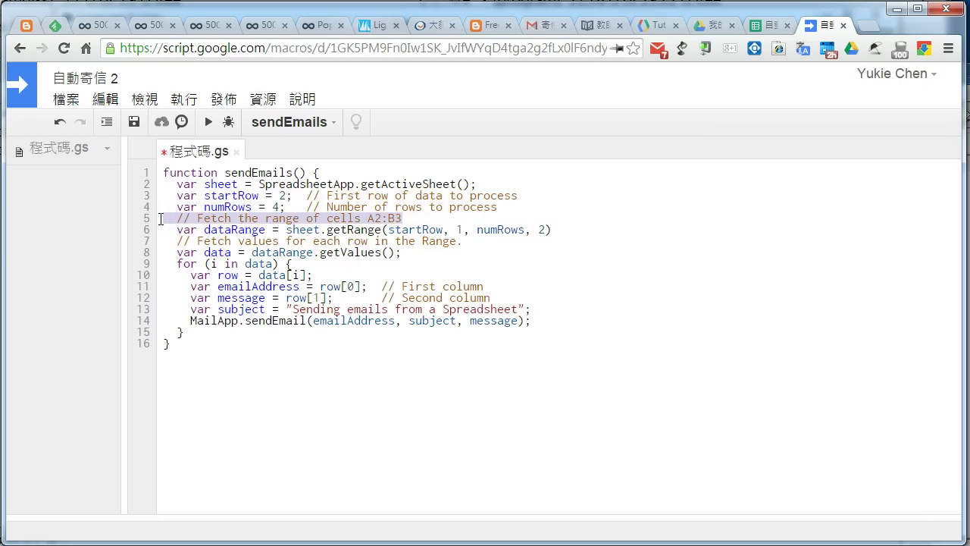
pyautogui.press('BackSpace')
pyautogui.press('BackSpace')
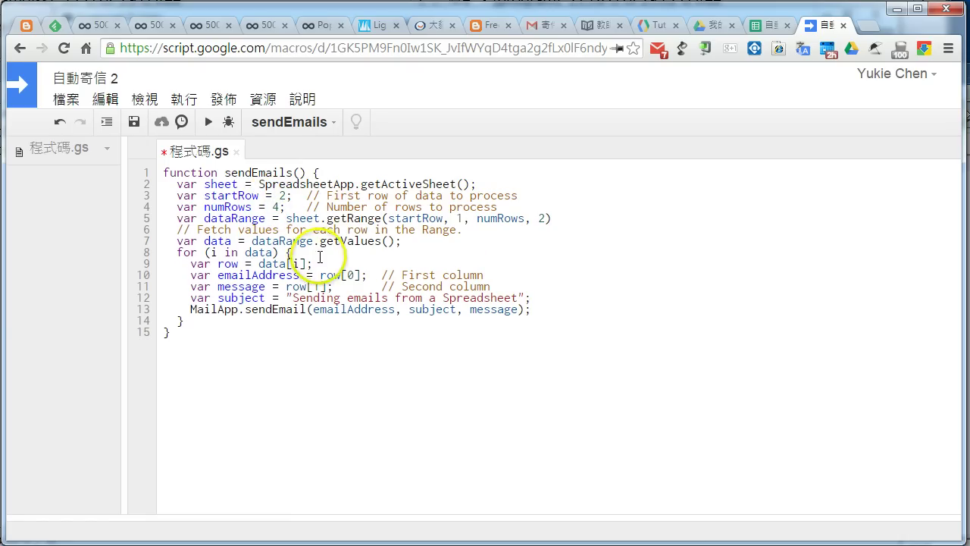
pyautogui.click(133, 121)
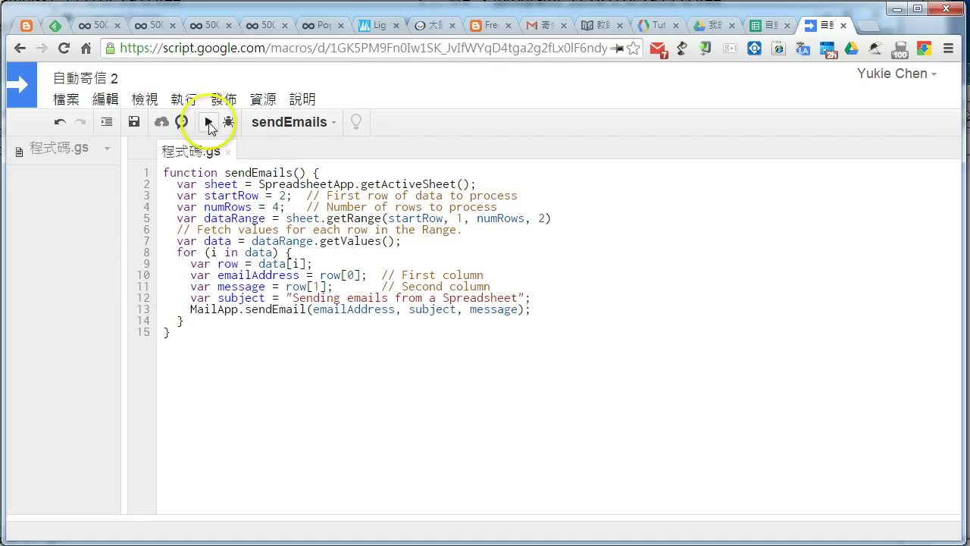
# - Run sendEmails, confirm four new messages in Gmail Sent, then select the script's numRows line
pyautogui.click(209, 121)
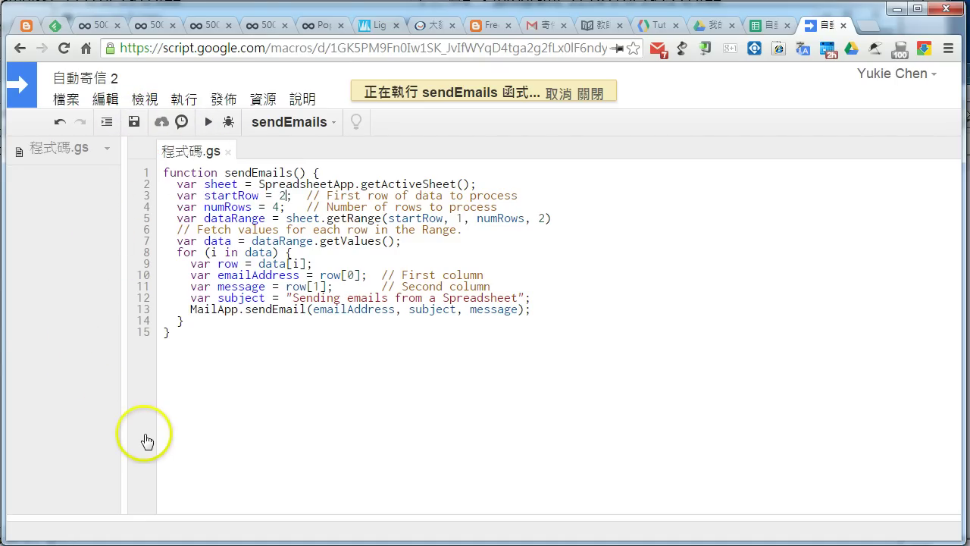
pyautogui.click(538, 27)
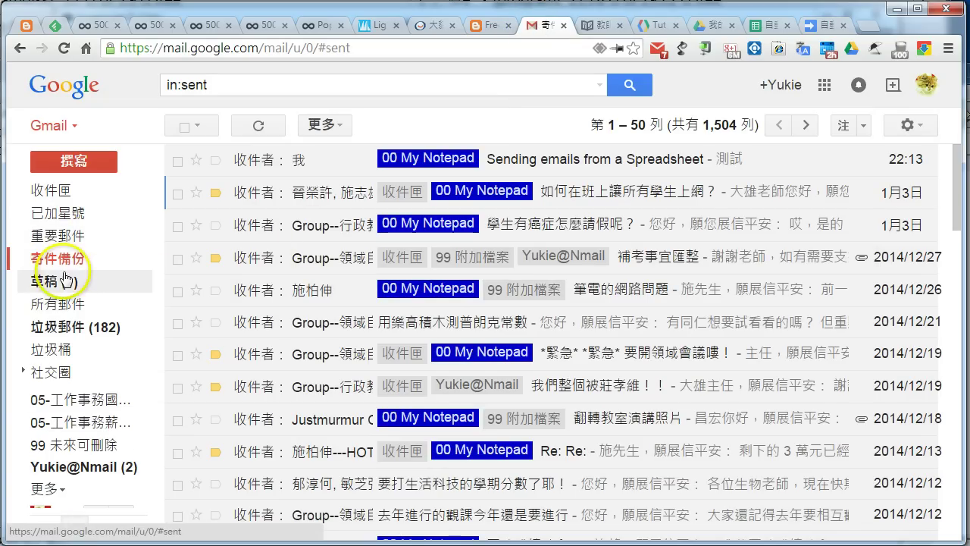
pyautogui.click(66, 259)
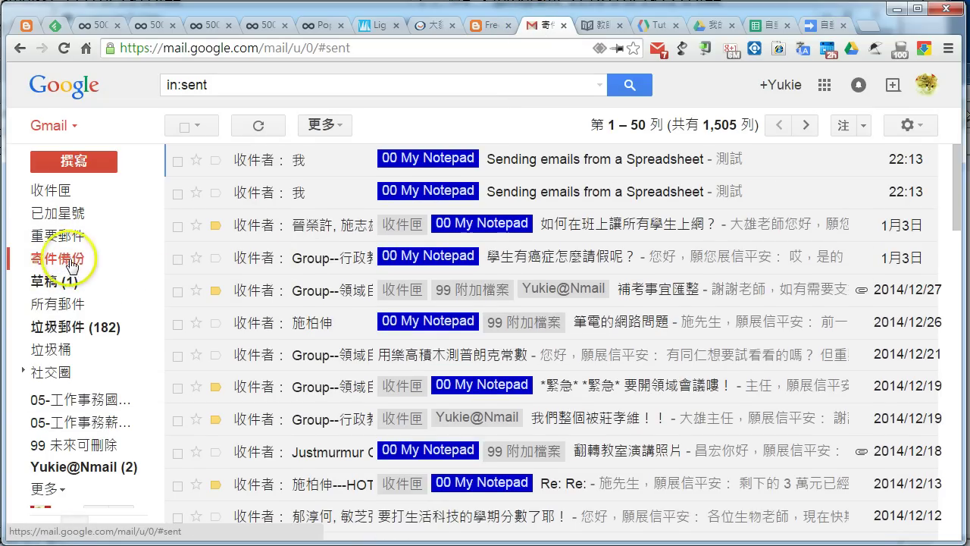
pyautogui.click(67, 259)
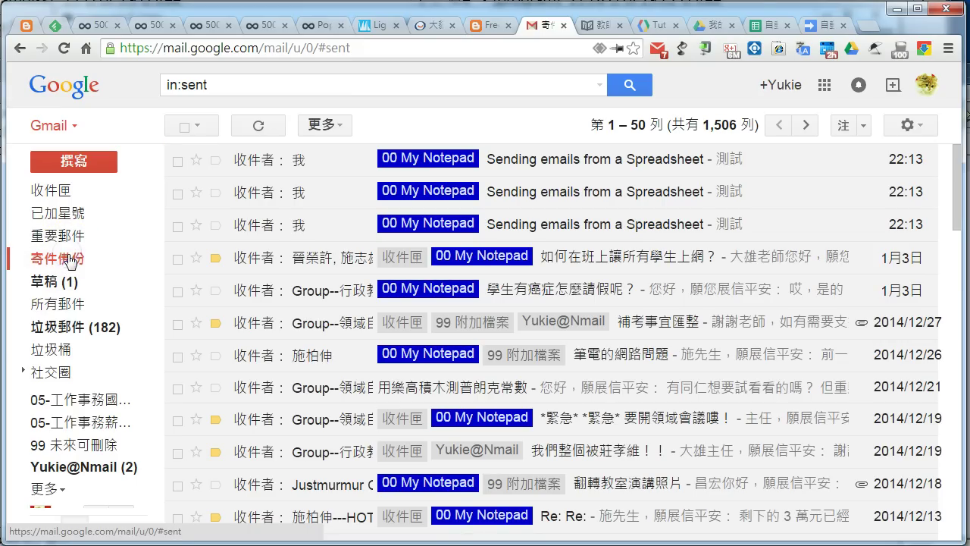
pyautogui.click(63, 48)
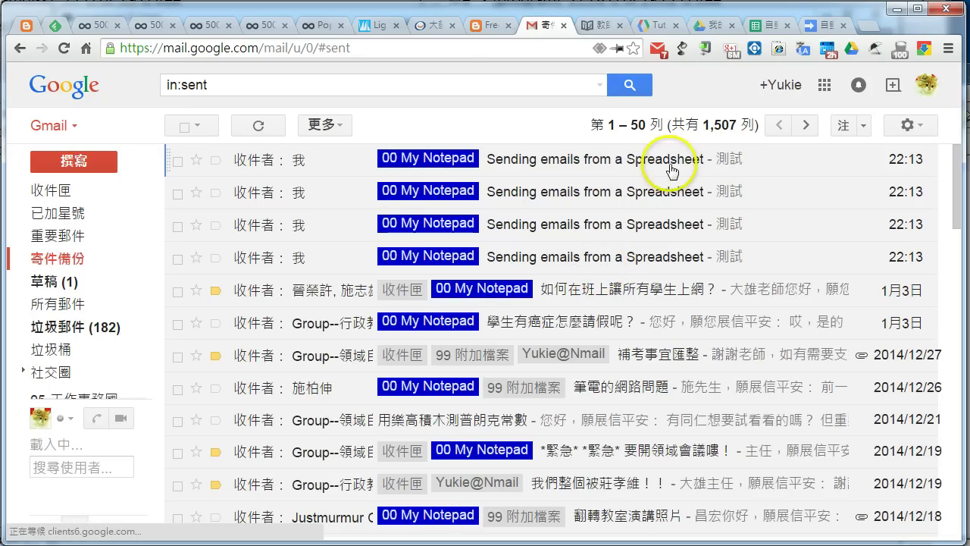
pyautogui.click(816, 25)
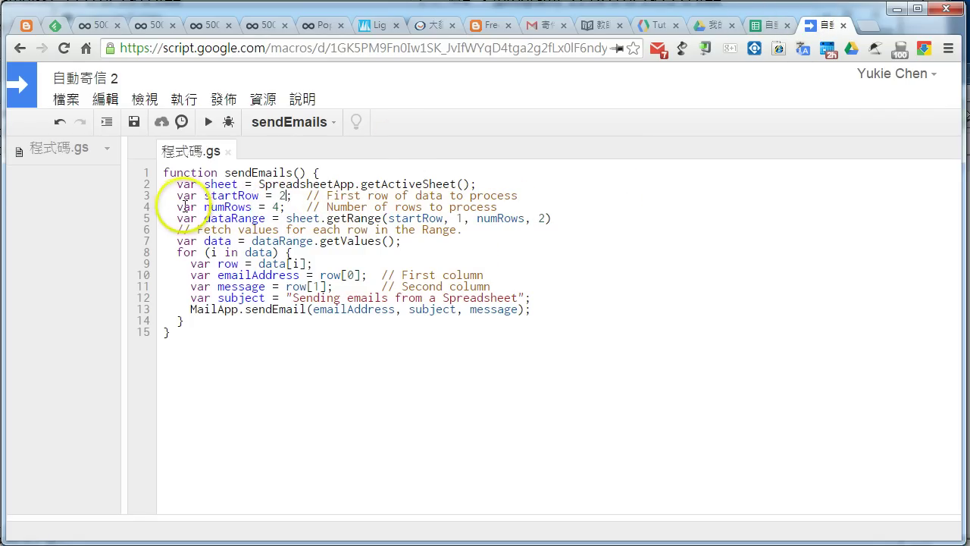
pyautogui.moveTo(366, 201); pyautogui.dragTo(516, 205)
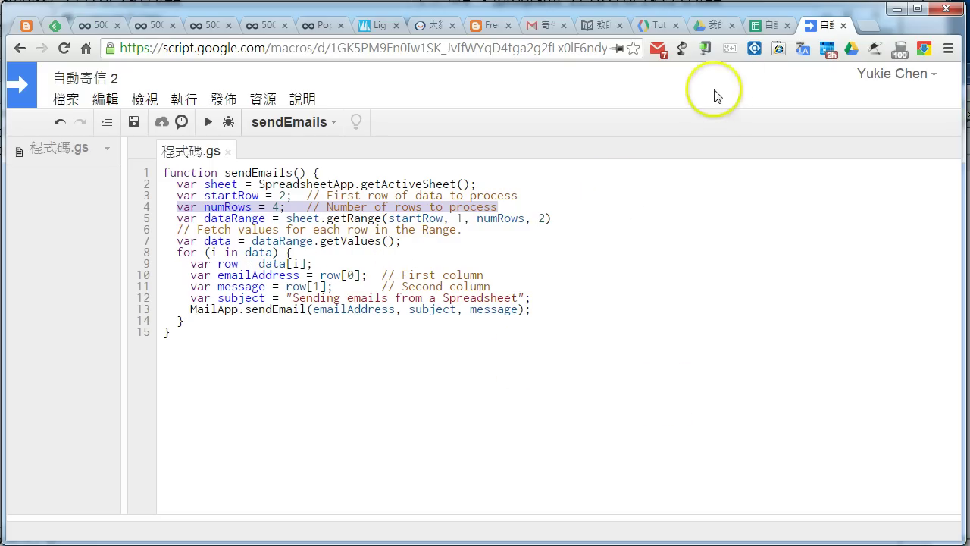
# - Replace the numRows comment with 修改這裡，依照要寄信份數修改資料 and save the script
pyautogui.click(507, 206)
pyautogui.moveTo(450, 207); pyautogui.dragTo(331, 209)
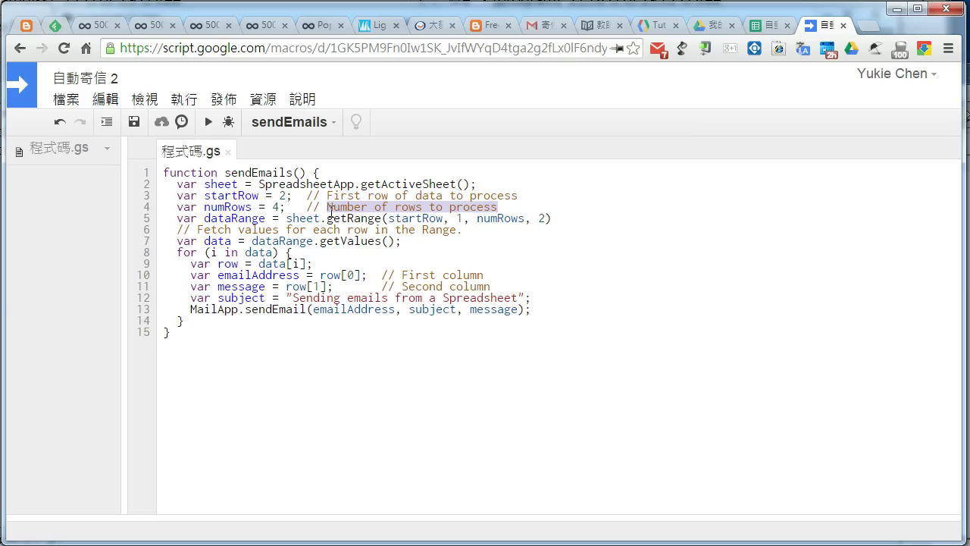
pyautogui.moveTo(332, 207); pyautogui.dragTo(494, 207)
pyautogui.write('修改這')
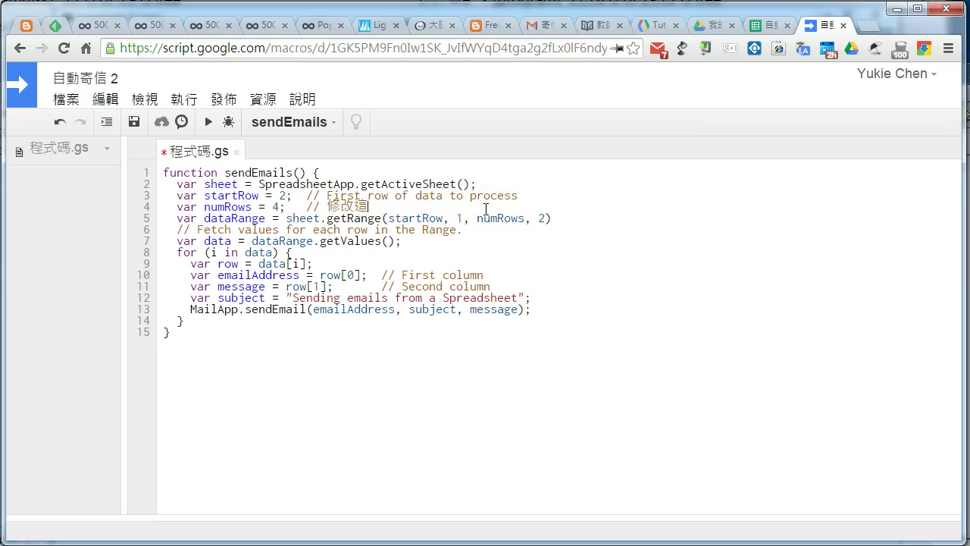
pyautogui.write('裡，')
pyautogui.write('依照要')
pyautogui.write('寄信')
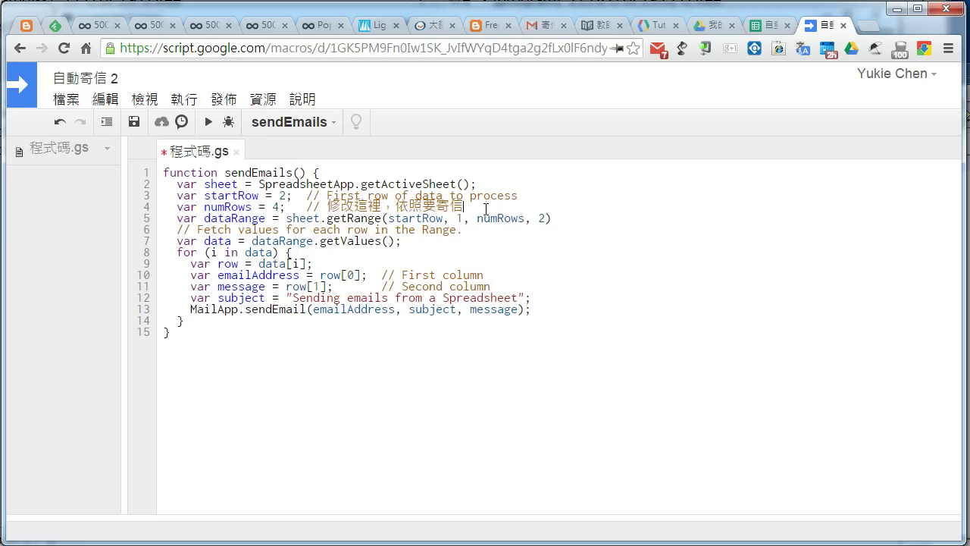
pyautogui.write('份數')
pyautogui.write('修改')
pyautogui.write('資料')
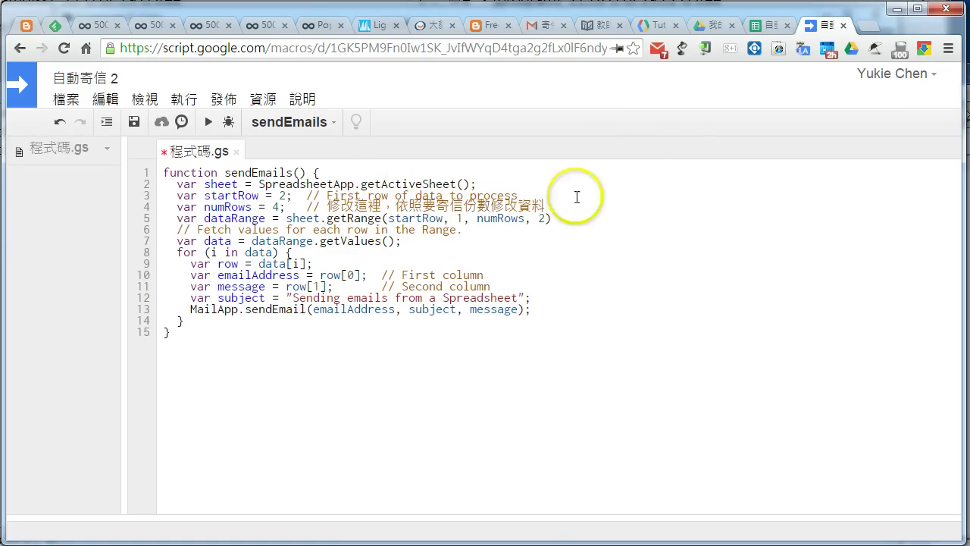
pyautogui.click(133, 121)
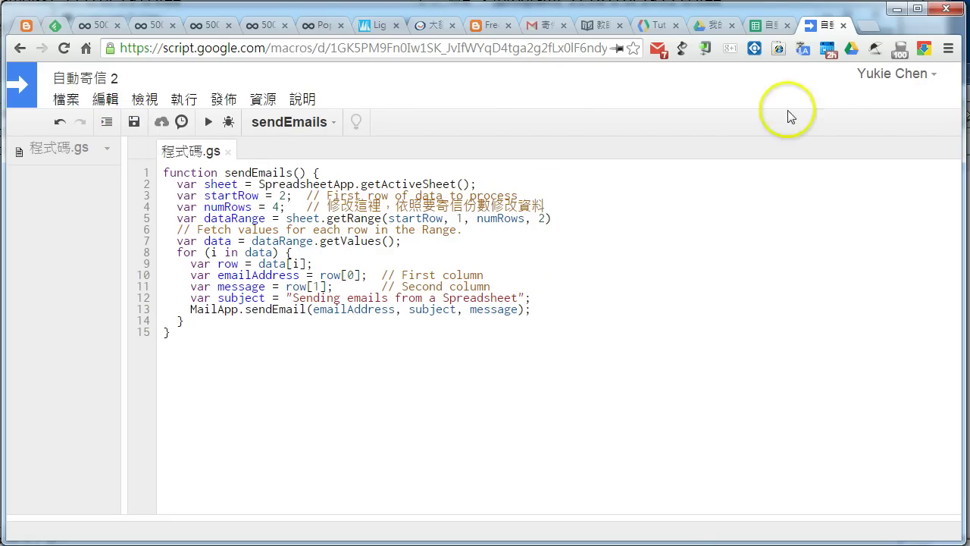
pyautogui.click(757, 29)
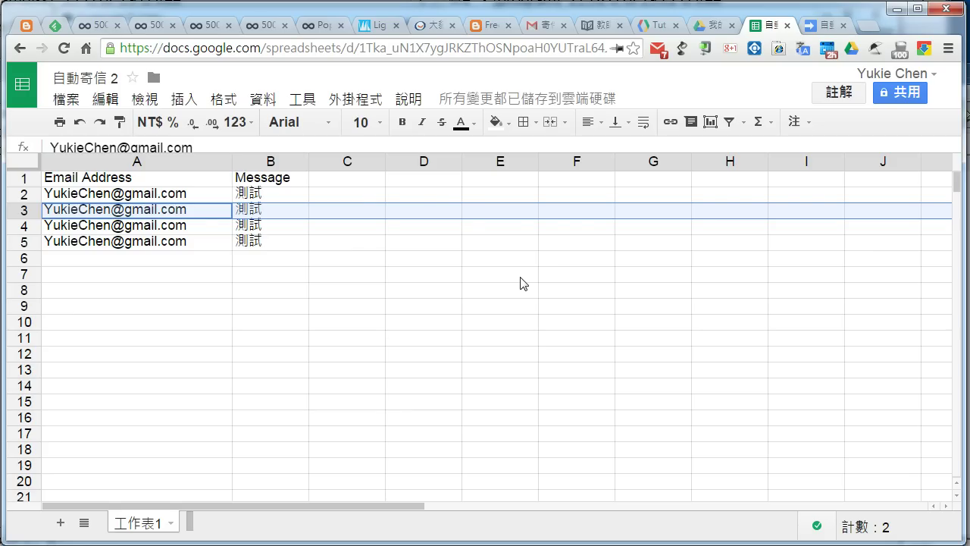
# - Add the headers 收信者 in C1 and 全部的內容 in D1
pyautogui.click(347, 178)
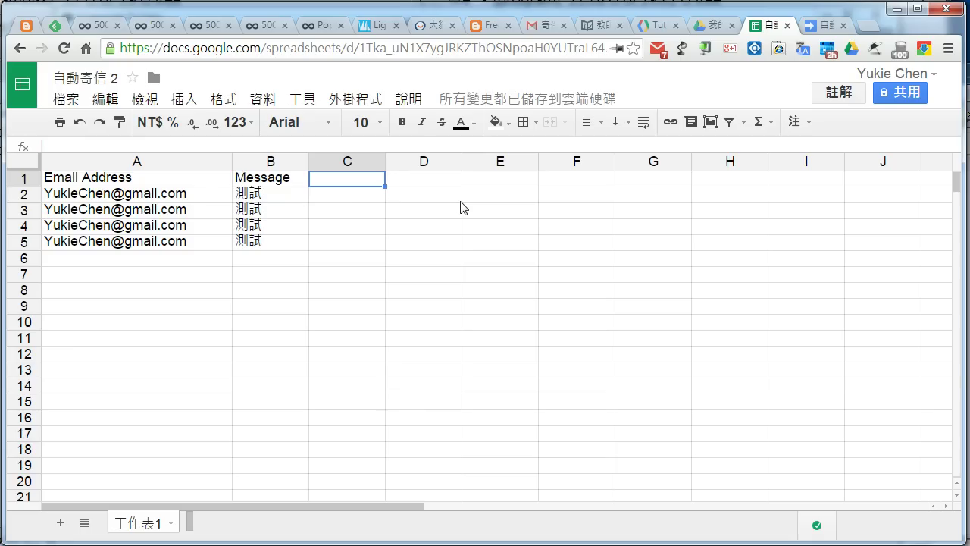
pyautogui.write('收信者')
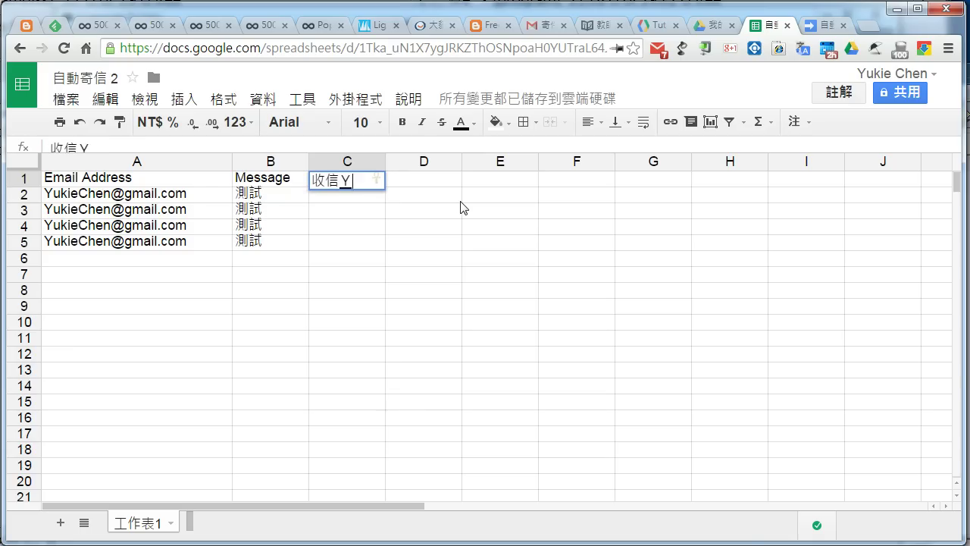
pyautogui.press('Tab')
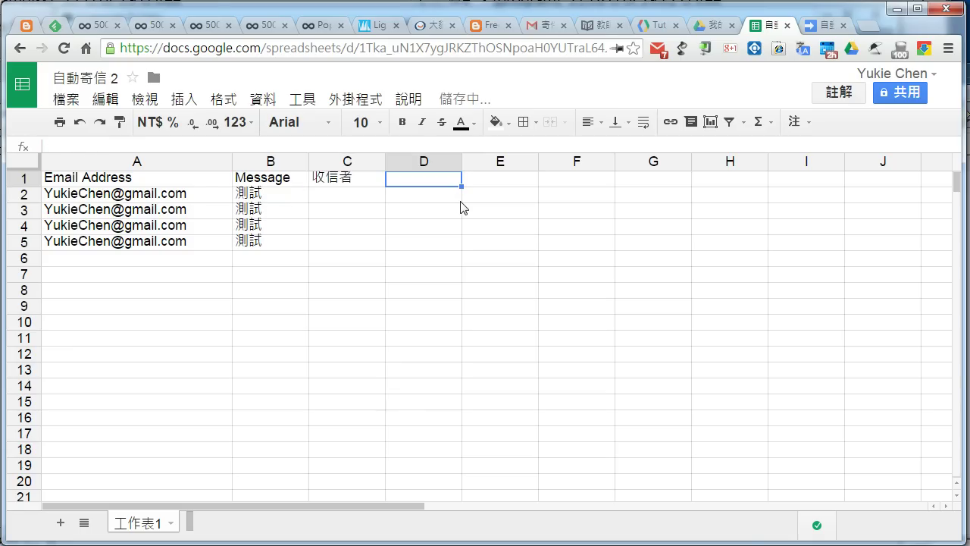
pyautogui.write('全')
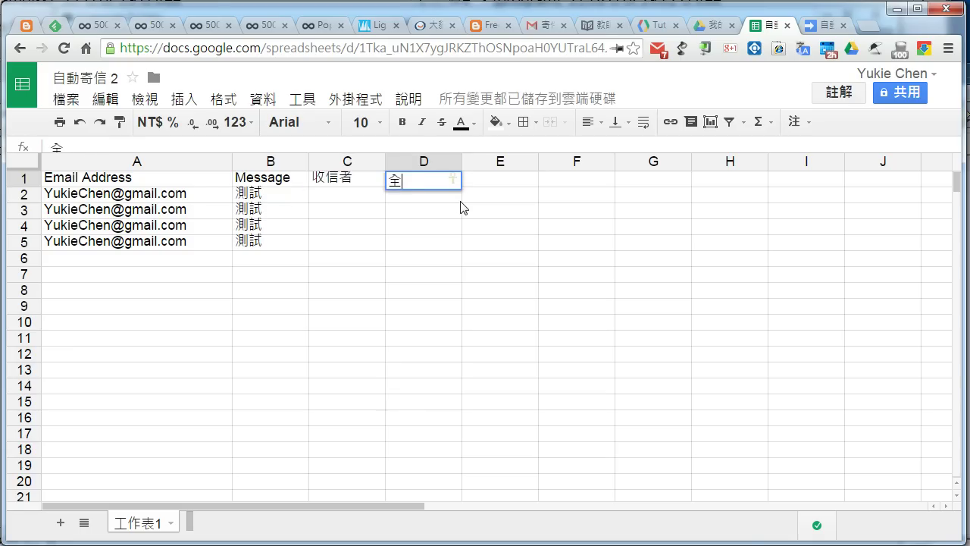
pyautogui.write('部的內')
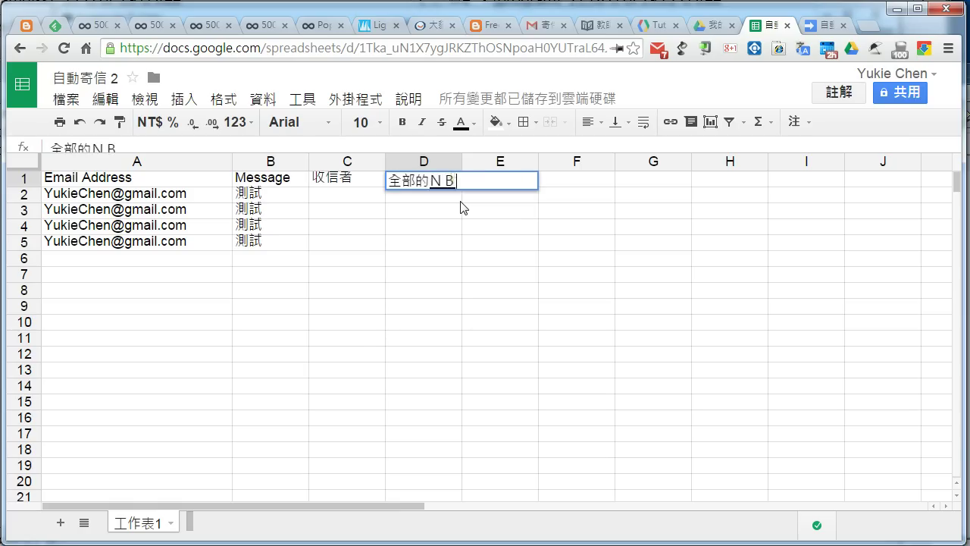
pyautogui.write('NWO')
pyautogui.press('space')
pyautogui.press('Return')
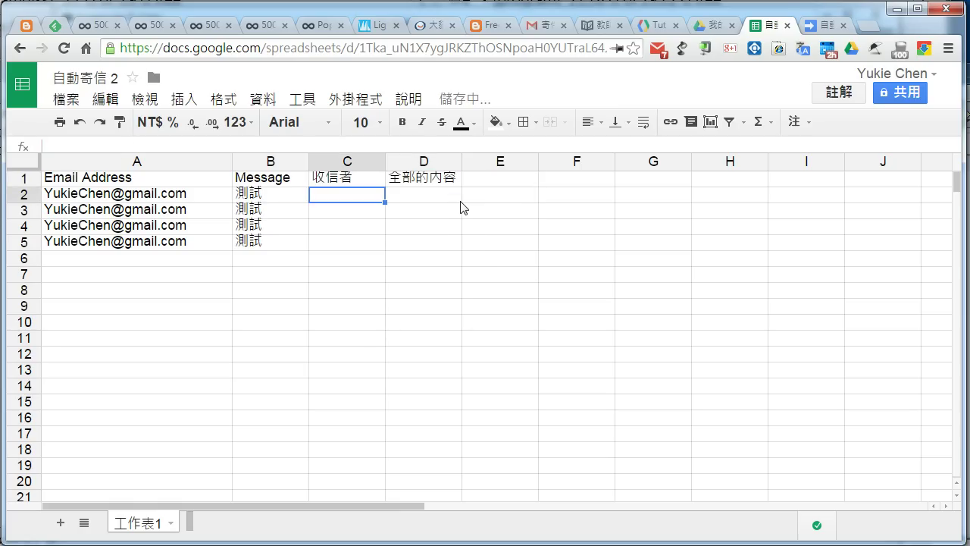
# - Enter numbered recipient names in C2 and C3 and extend the series down to C5
pyautogui.click(361, 197)
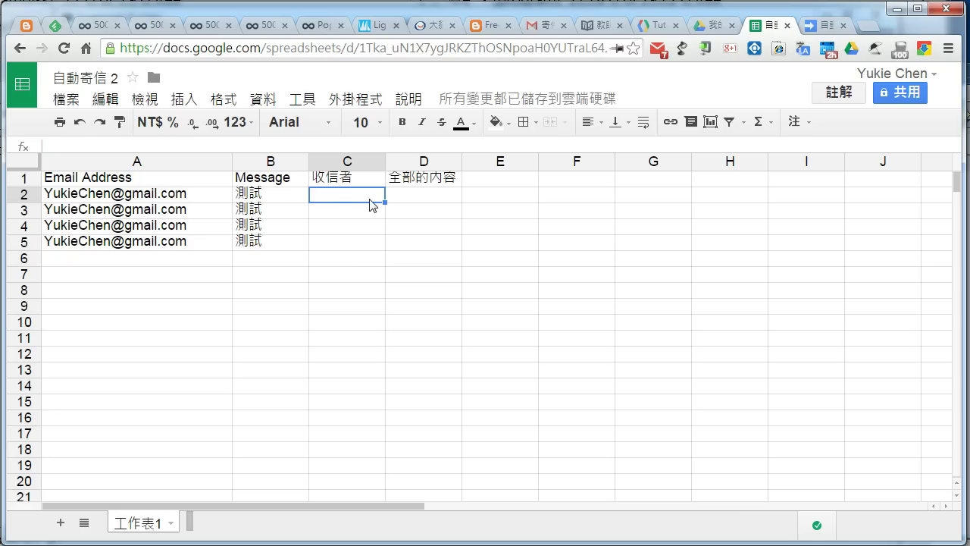
pyautogui.write('uk')
pyautogui.press('BackSpace')
pyautogui.press('BackSpace')
pyautogui.write('Yukie')
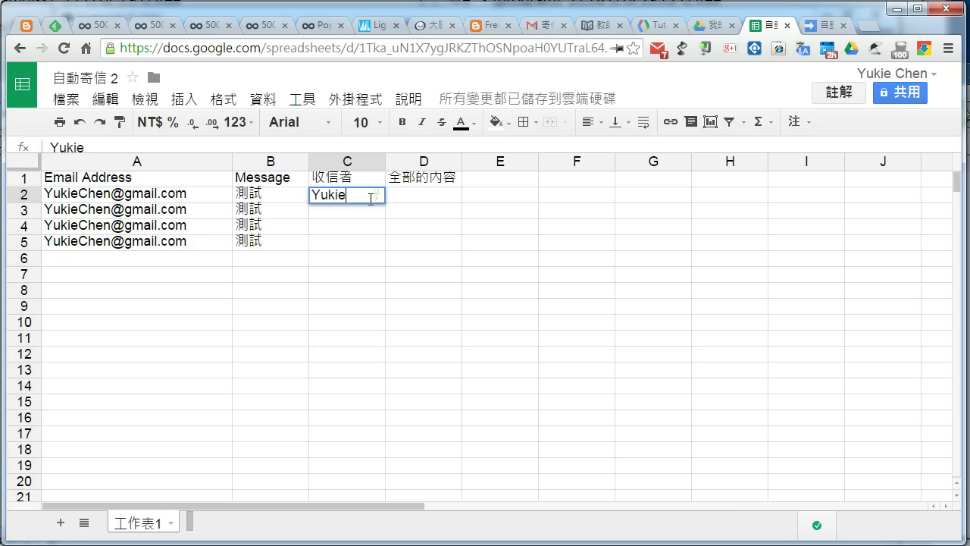
pyautogui.write(' 1')
pyautogui.press('Return')
pyautogui.write('Y')
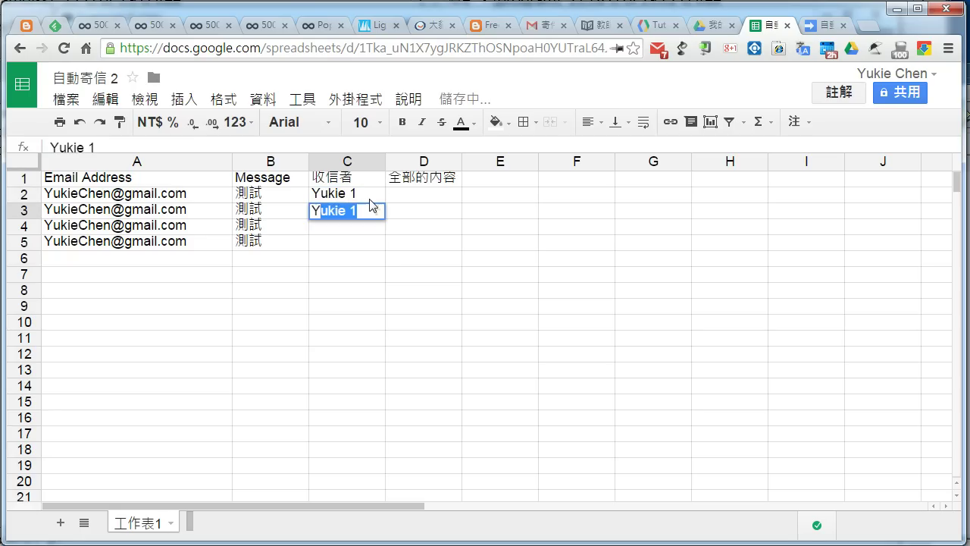
pyautogui.write('ukiw')
pyautogui.press('BackSpace')
pyautogui.write('e ')
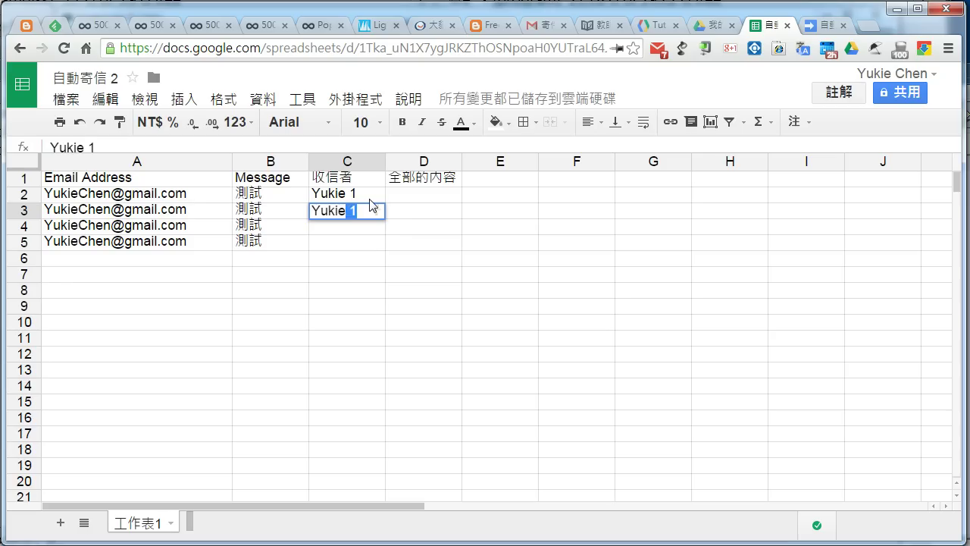
pyautogui.write('2')
pyautogui.press('Return')
pyautogui.moveTo(370, 194)
pyautogui.mouseDown()
pyautogui.moveTo(387, 252)
pyautogui.moveTo(384, 243)
pyautogui.mouseUp()
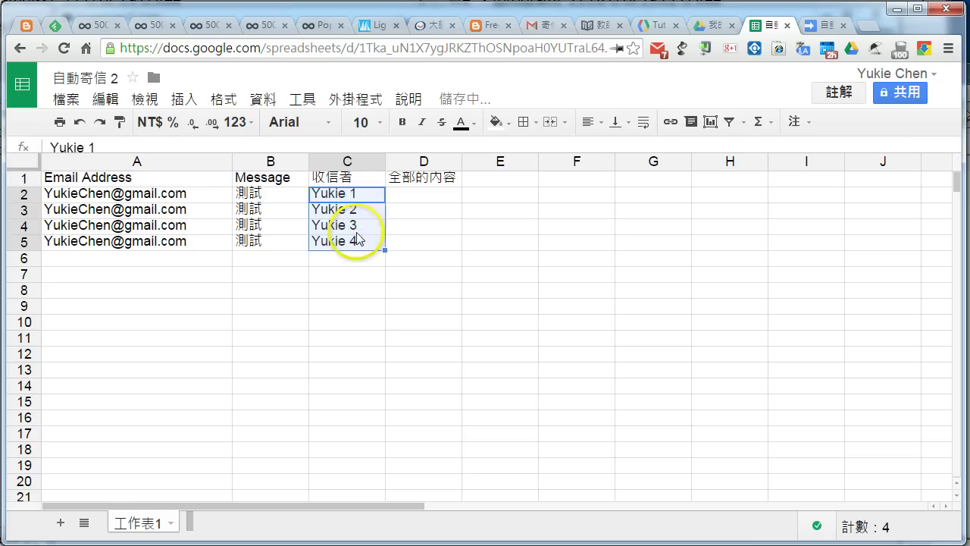
# - Compare B2's message with the first two sent 測試 emails in Gmail
pyautogui.click(262, 195)
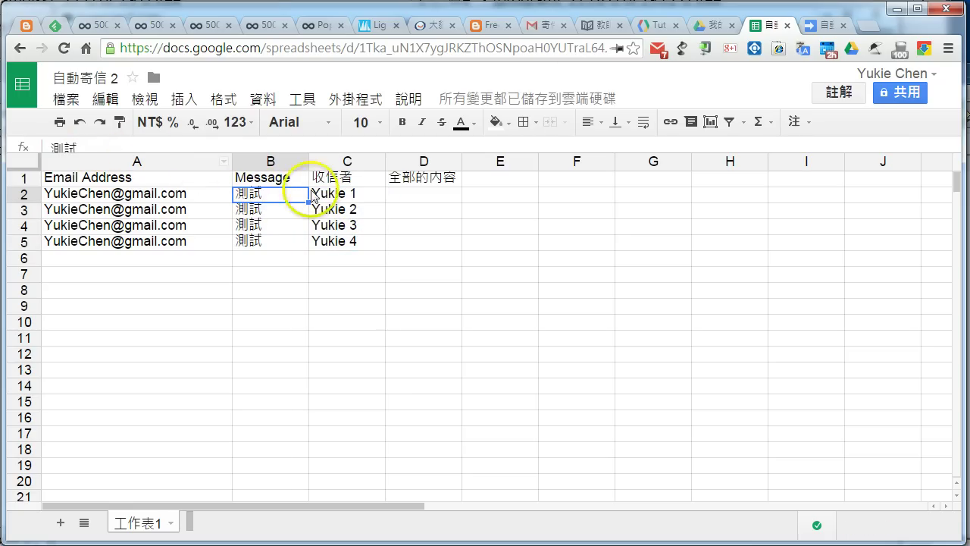
pyautogui.click(545, 25)
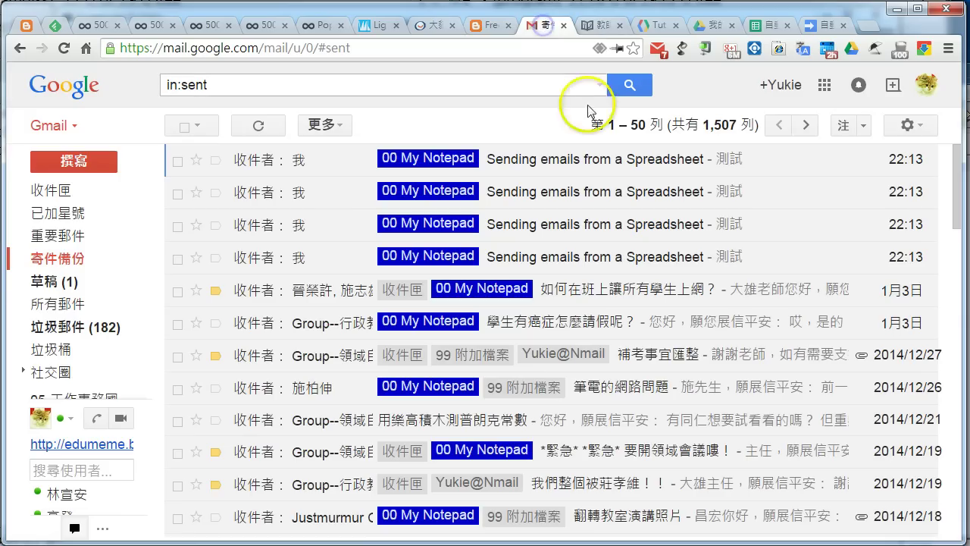
pyautogui.click(635, 167)
pyautogui.moveTo(218, 221); pyautogui.dragTo(260, 258)
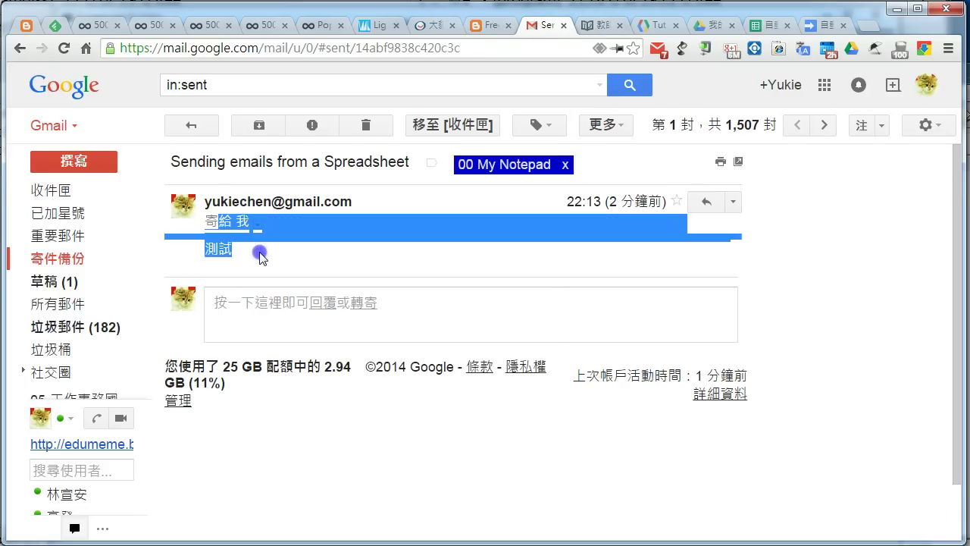
pyautogui.click(193, 128)
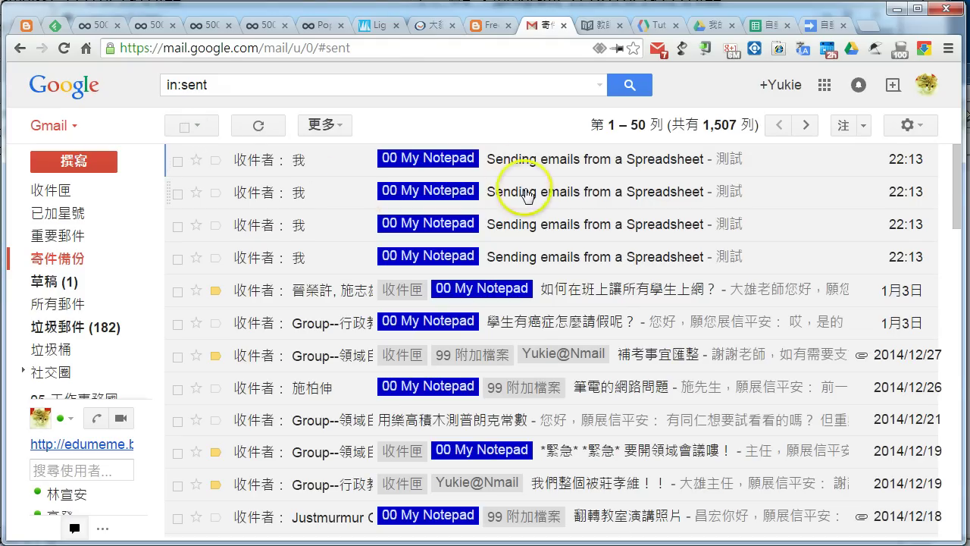
pyautogui.click(527, 196)
pyautogui.click(189, 126)
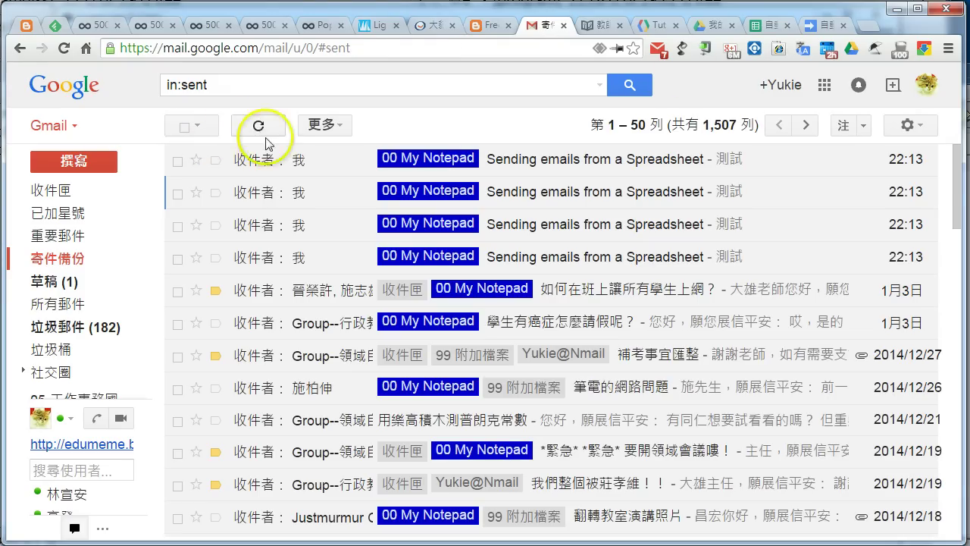
# - Type 測試信件 into D2 and check it alongside B2's message
pyautogui.click(767, 26)
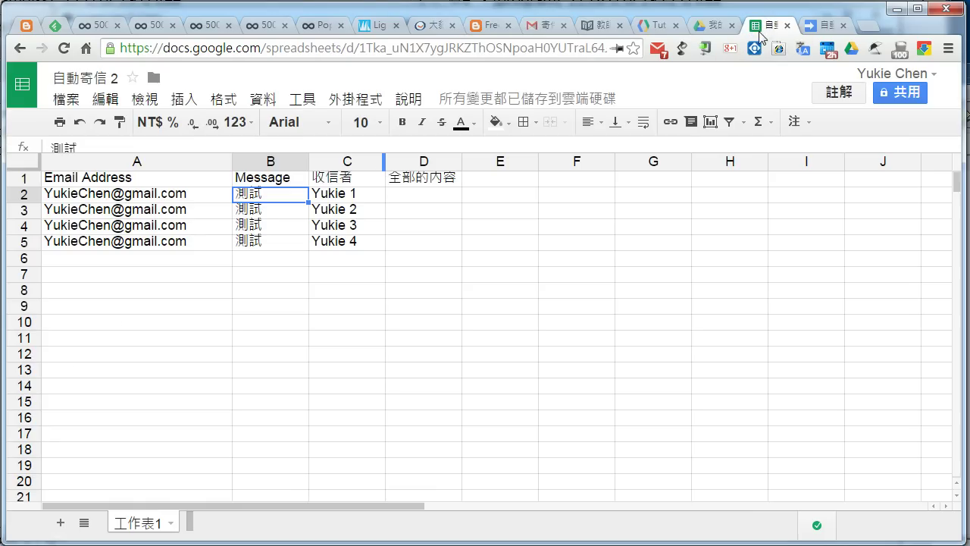
pyautogui.click(443, 199)
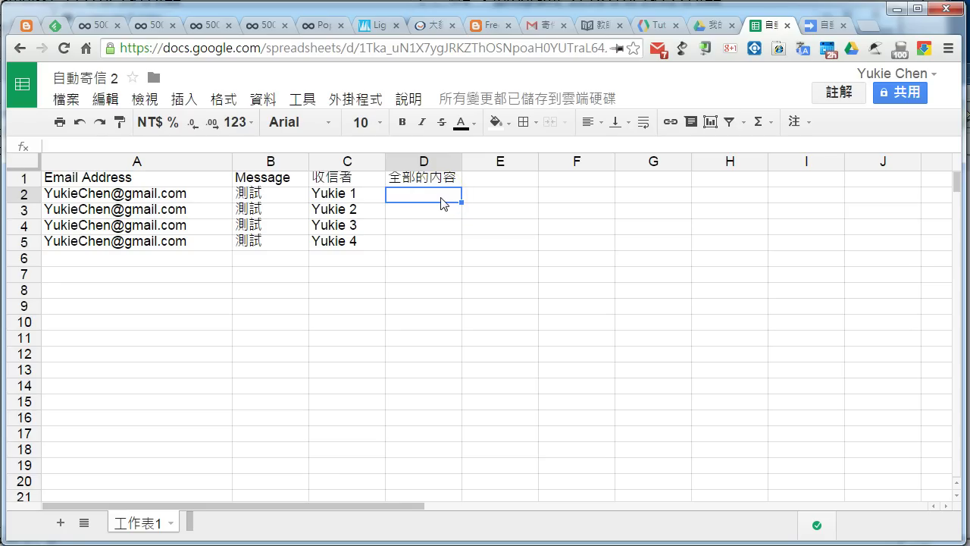
pyautogui.write('測試')
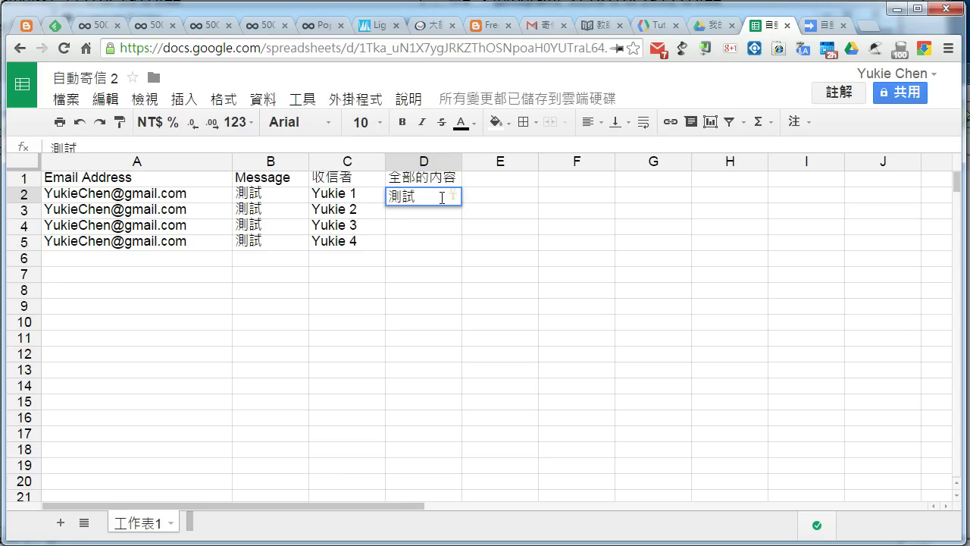
pyautogui.write('信件')
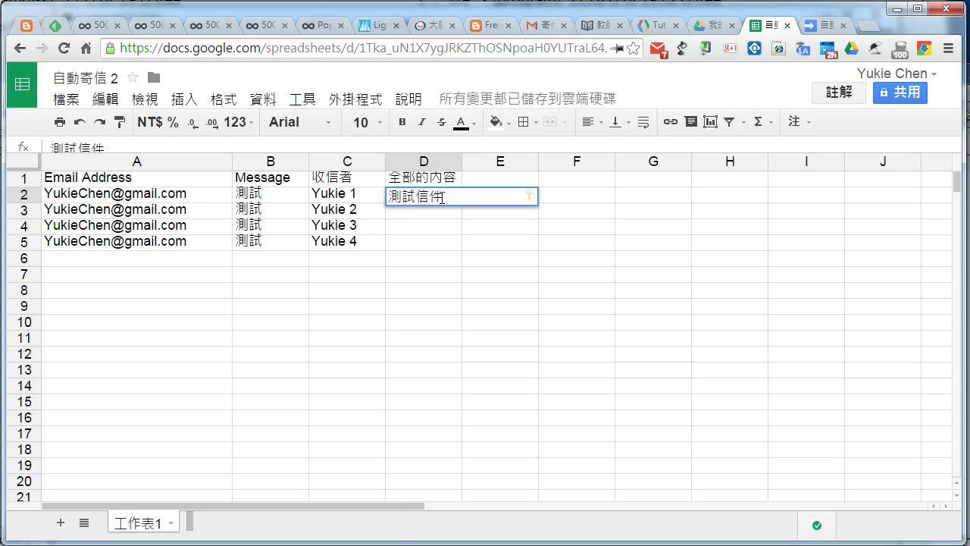
pyautogui.press('Return')
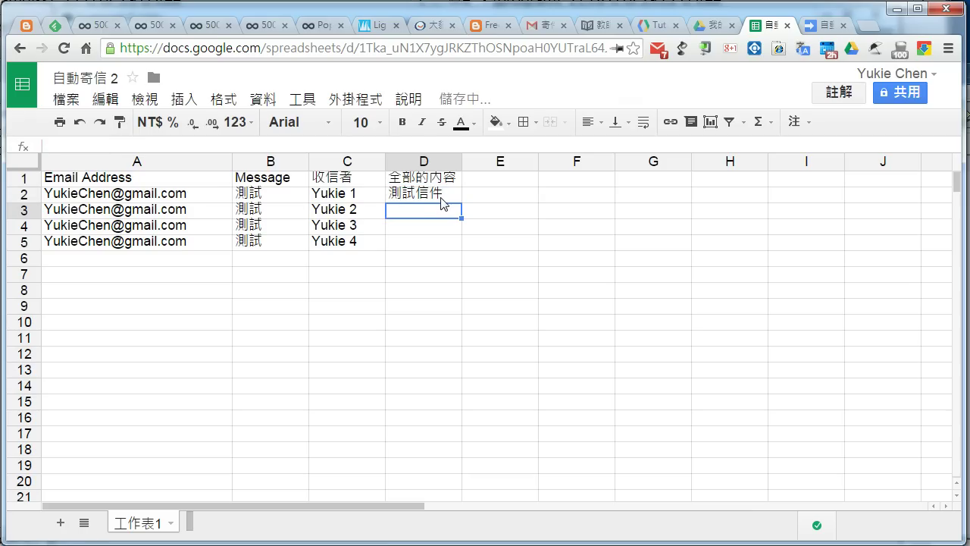
pyautogui.click(422, 195)
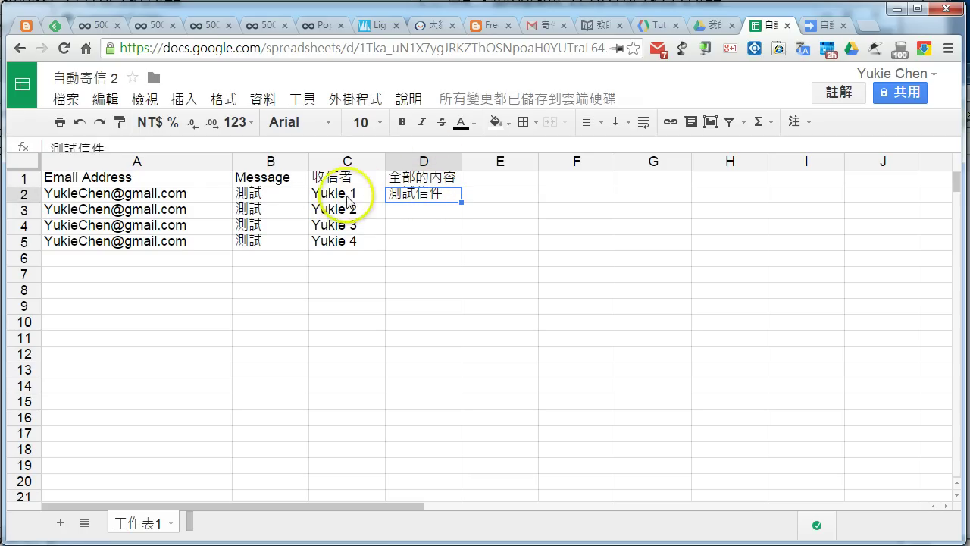
pyautogui.click(276, 192)
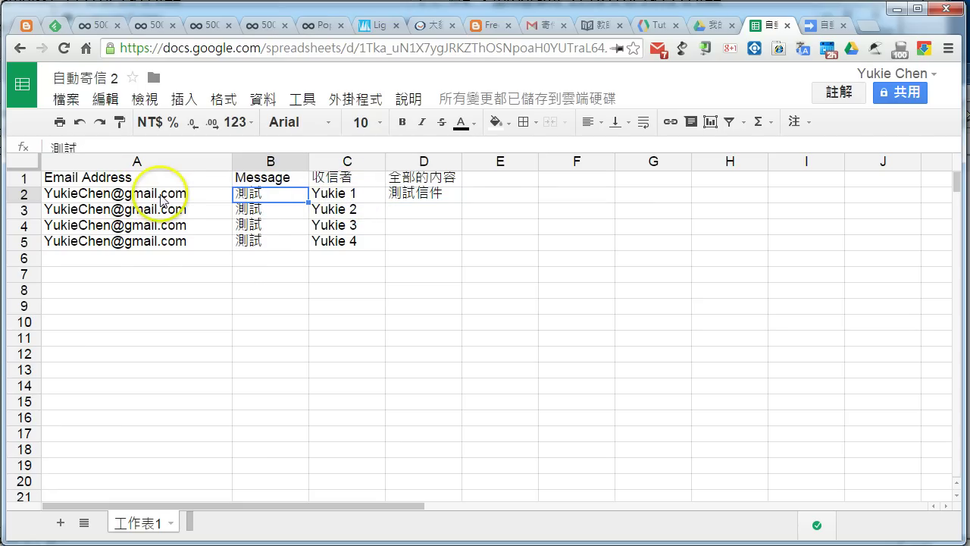
# - Replace 測試 in B2 with the formula =C2&" 您好：" to greet each recipient by name
pyautogui.click(161, 197)
pyautogui.click(259, 195)
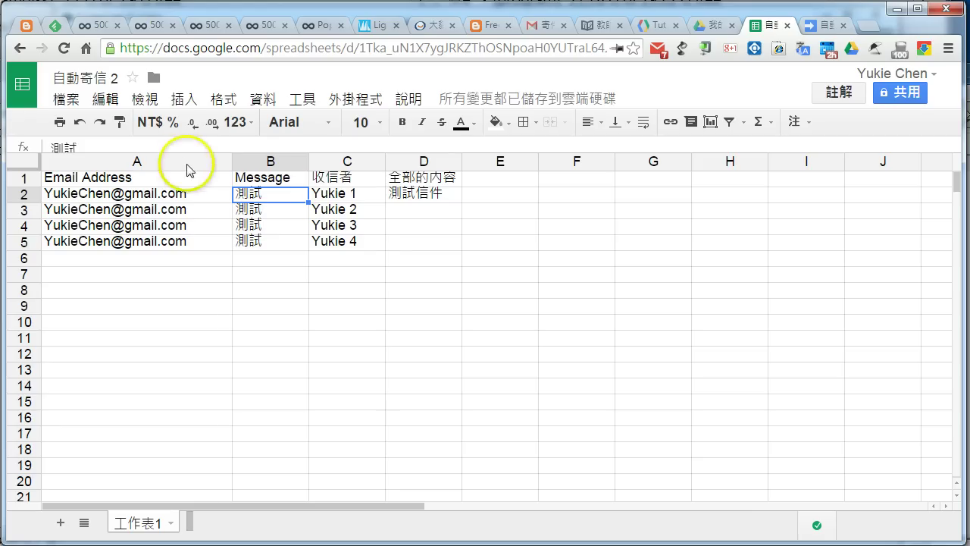
pyautogui.click(161, 145)
pyautogui.press('BackSpace')
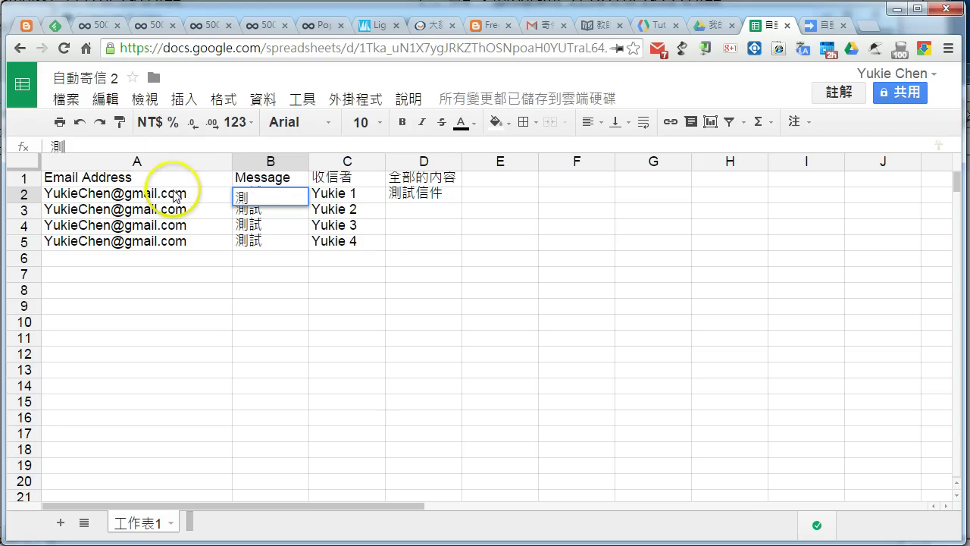
pyautogui.press('BackSpace')
pyautogui.write('=')
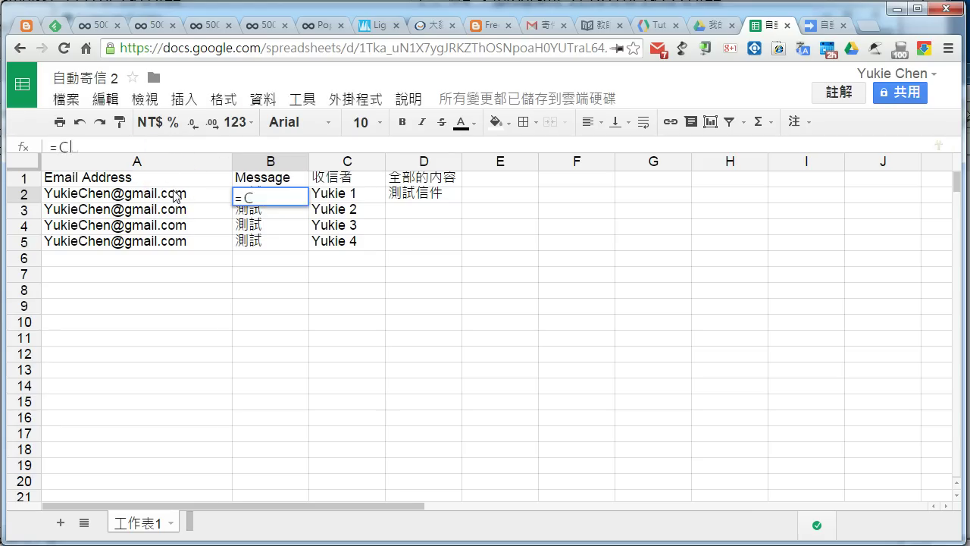
pyautogui.write('c2')
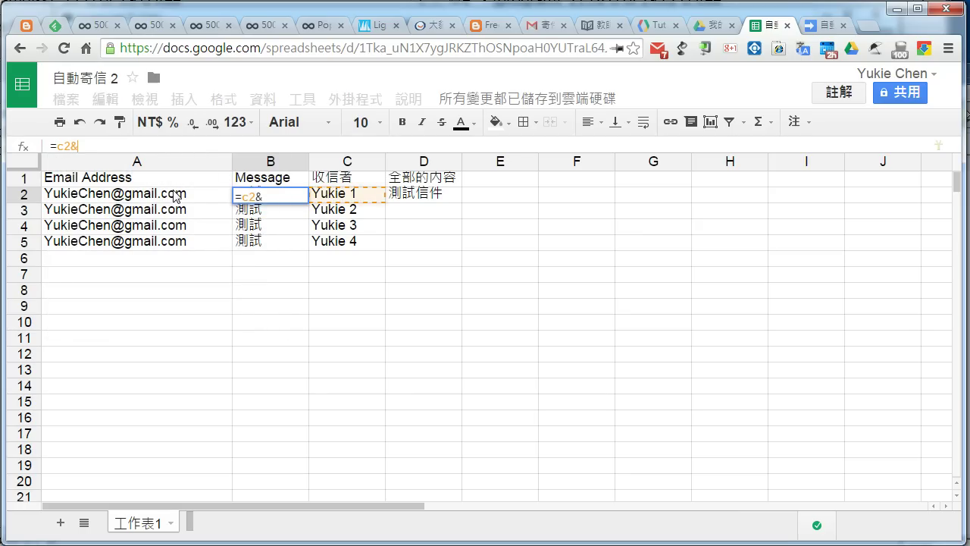
pyautogui.write('&')
pyautogui.write('"')
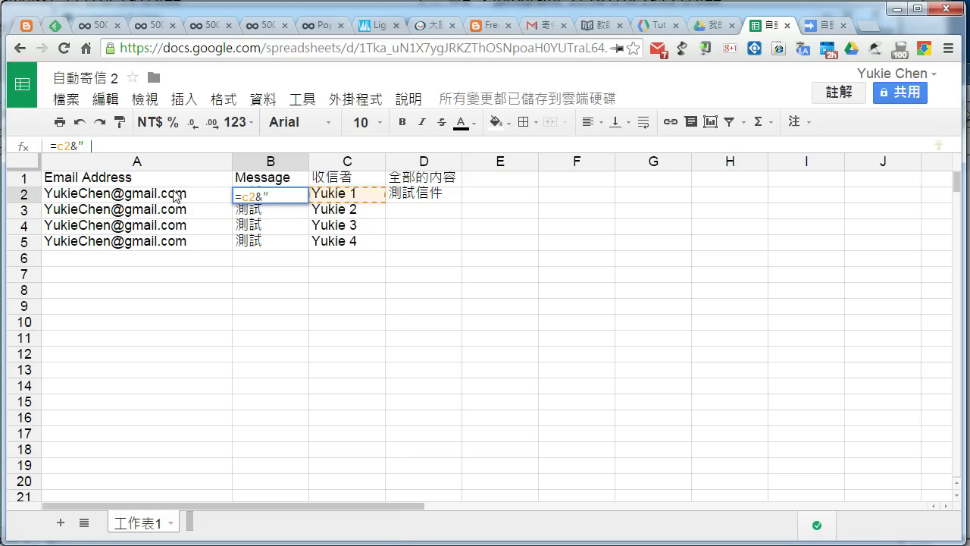
pyautogui.write('phv')
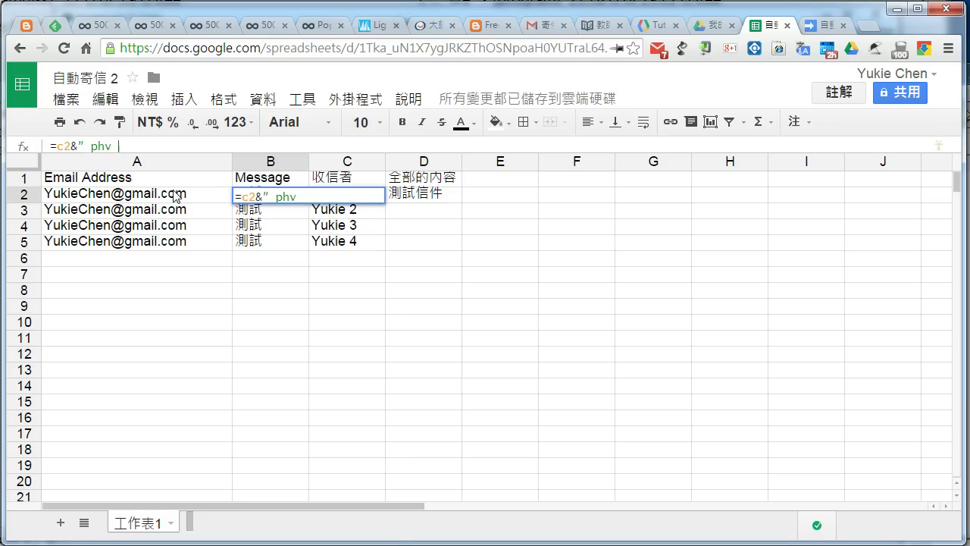
pyautogui.press('BackSpace')
pyautogui.press('BackSpace')
pyautogui.press('BackSpace')
pyautogui.write('phv g')
pyautogui.write('z')
pyautogui.press('BackSpace')
pyautogui.press('BackSpace')
pyautogui.press('BackSpace')
pyautogui.write('&"')
pyautogui.write(' 您好："')
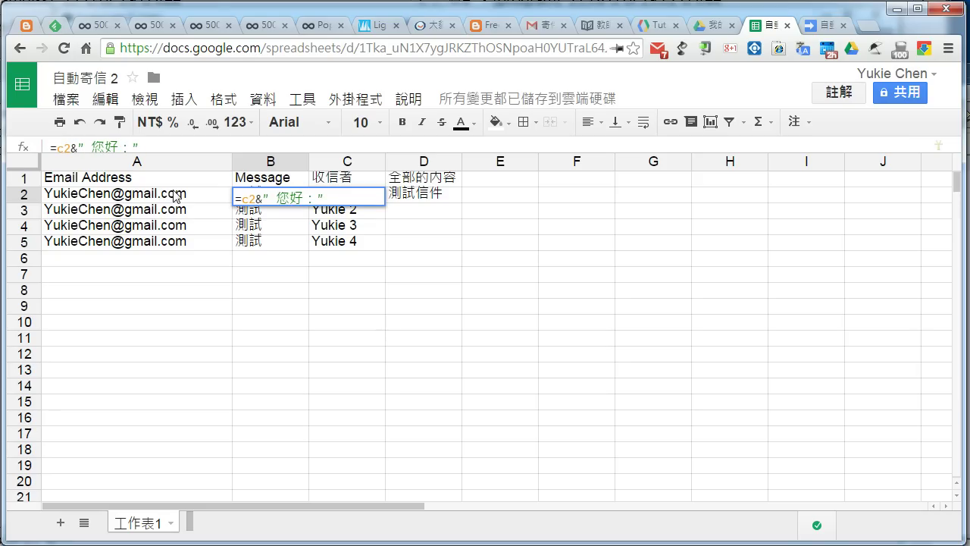
pyautogui.press('BackSpace')
pyautogui.press('Up')
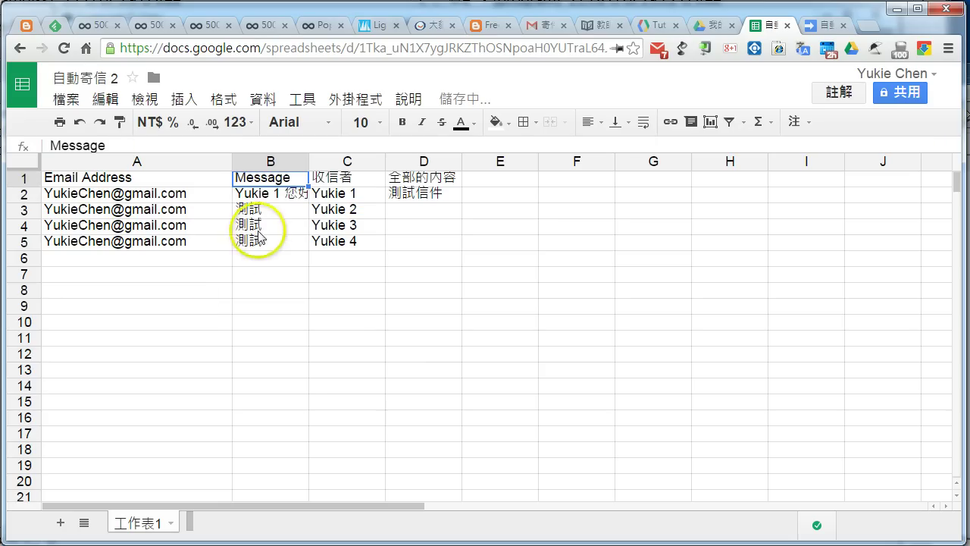
# - Remove the accidentally pasted code from B2's formula and add a line break after 您好：
pyautogui.click(271, 199)
pyautogui.click(138, 146)
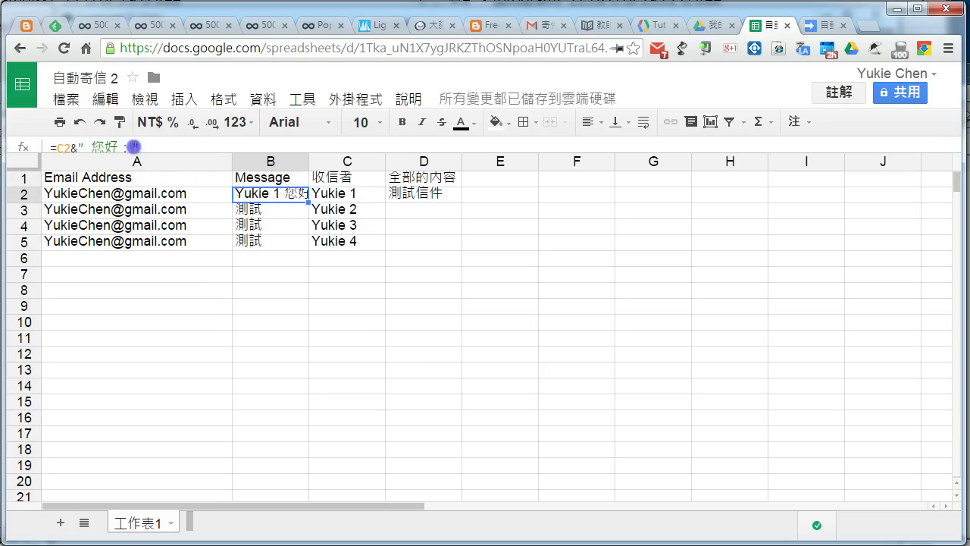
pyautogui.write('function sendEmails() {   var sheet = SpreadsheetApp.getActiveSheet();   var startRow = 2;  // First row of data to process   var numRows = 2;   // Number of rows to process   // Fetch the range of cells A2:B3   var dataRange = sheet.getRange(startRow, 1, numRows, 2)   // Fetch values for each row in the Range.   var data = dataRange.getValues();   for (i in data) {     var row = data[i];     var emailAddress = row[0];  // First column     var message = row[1];       // Second column     var subject = "Sending emails from a Spreadsheet";     MailApp.sendEmail(emailAddress, subject, message);   } }')
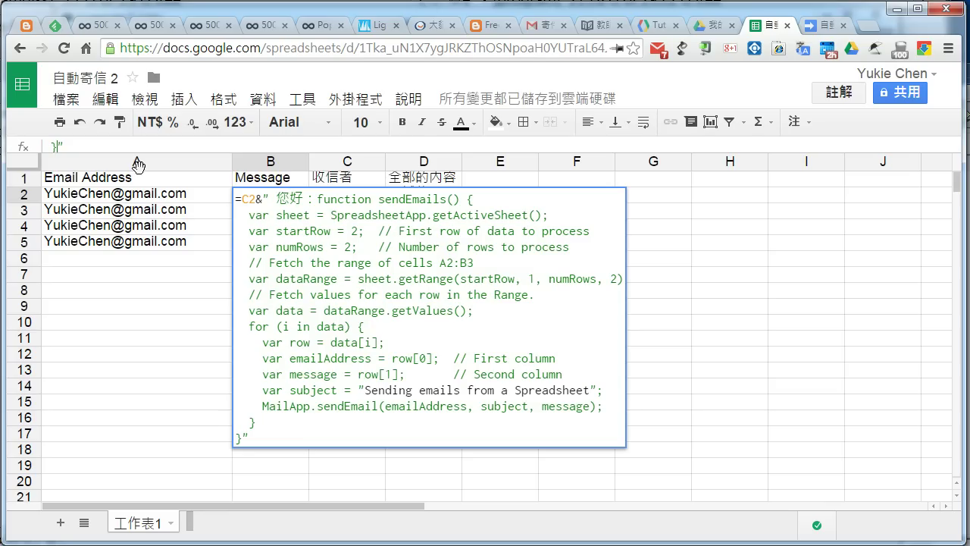
pyautogui.press('BackSpace')
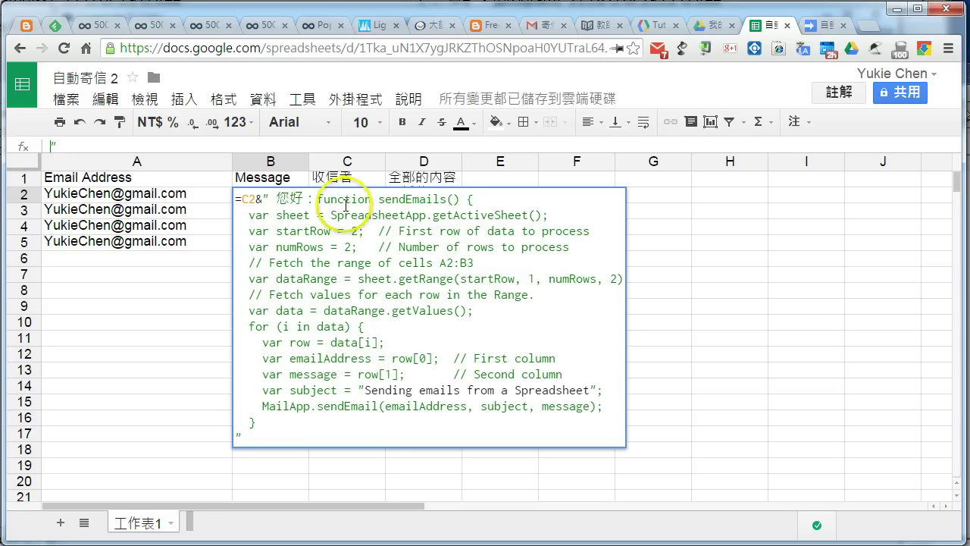
pyautogui.click(314, 199)
pyautogui.moveTo(314, 198); pyautogui.dragTo(369, 423)
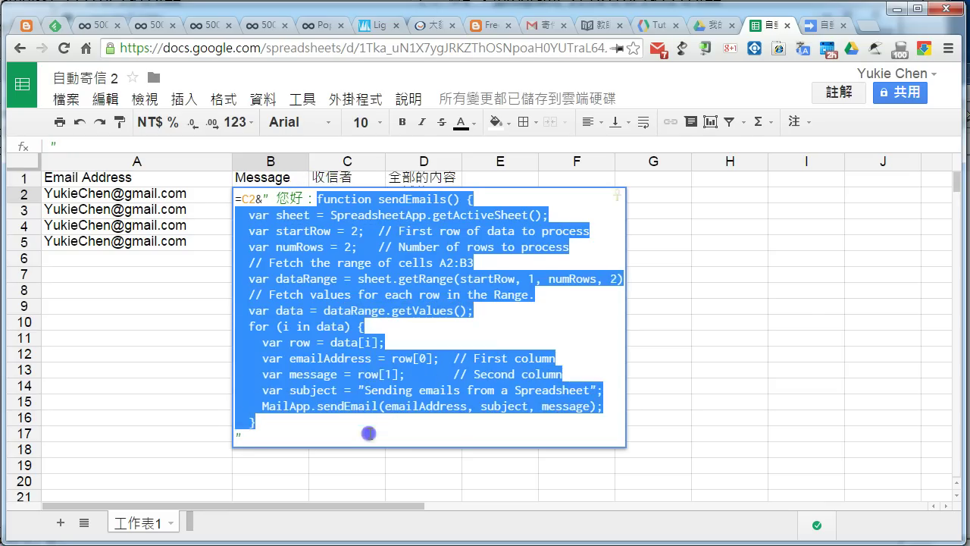
pyautogui.press('BackSpace')
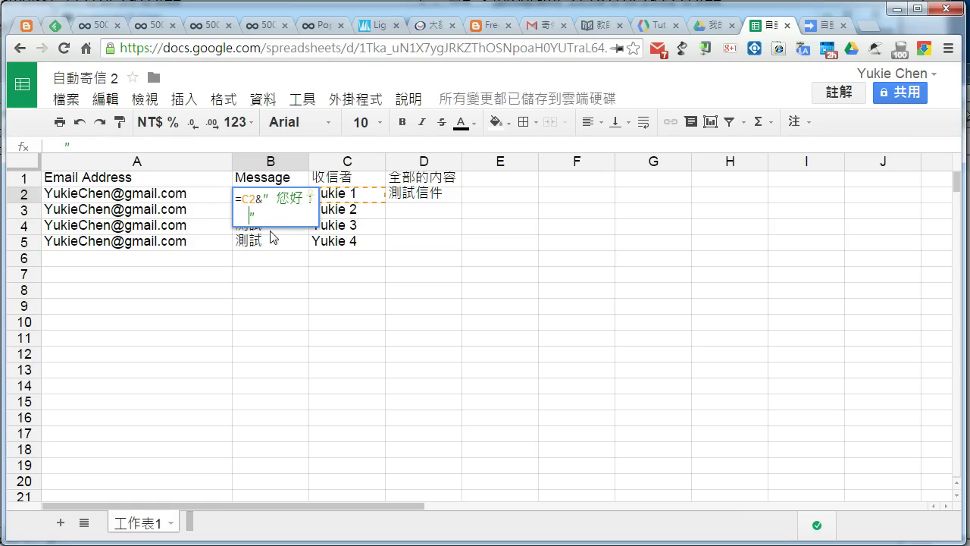
pyautogui.hotkey('shift', 'Return')
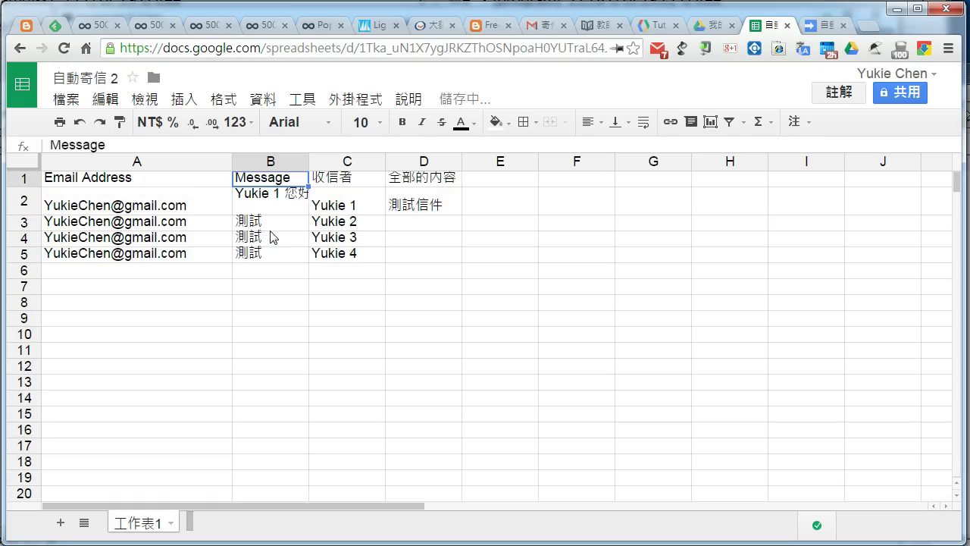
pyautogui.click(260, 199)
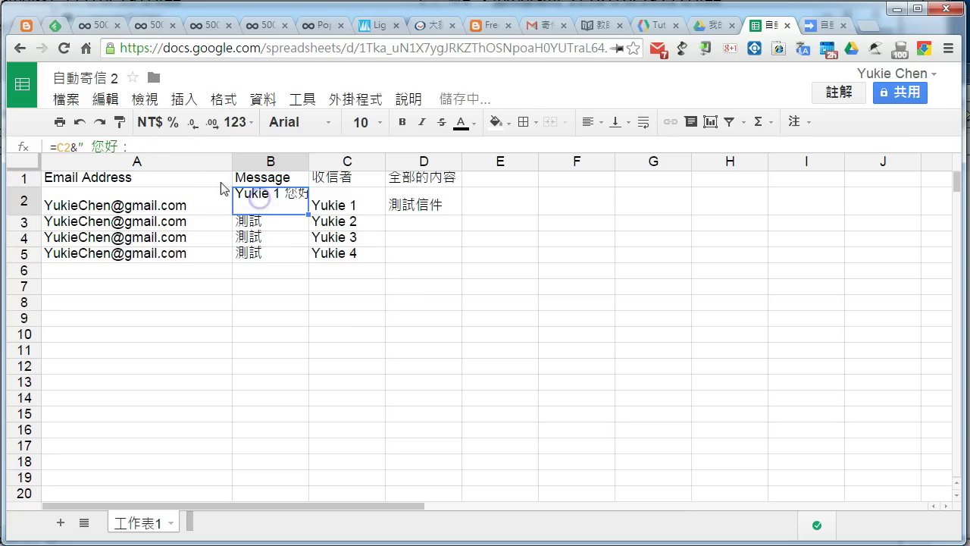
pyautogui.click(143, 146)
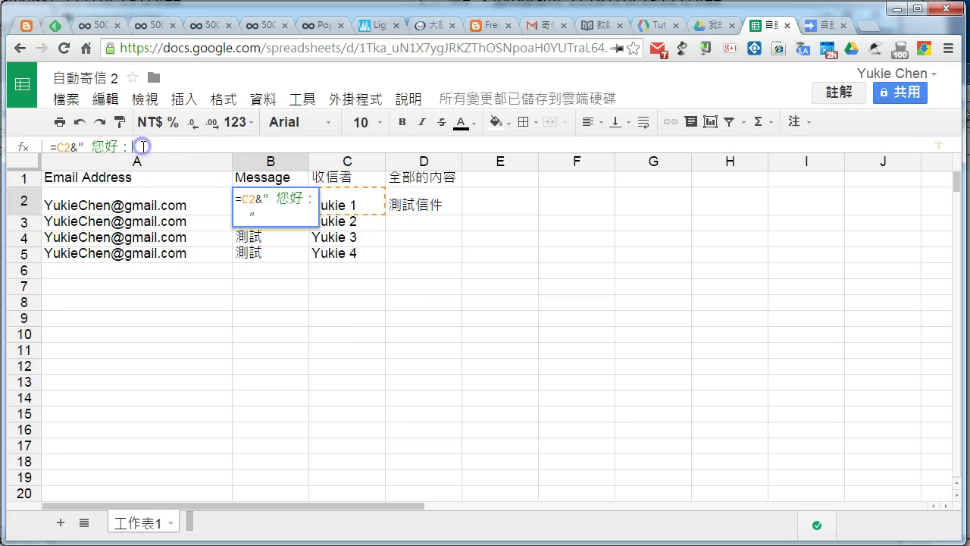
# - Append &D2 on a new line in B2's formula so 測試信件 follows the greeting
pyautogui.click(271, 199)
pyautogui.moveTo(272, 198); pyautogui.dragTo(318, 206)
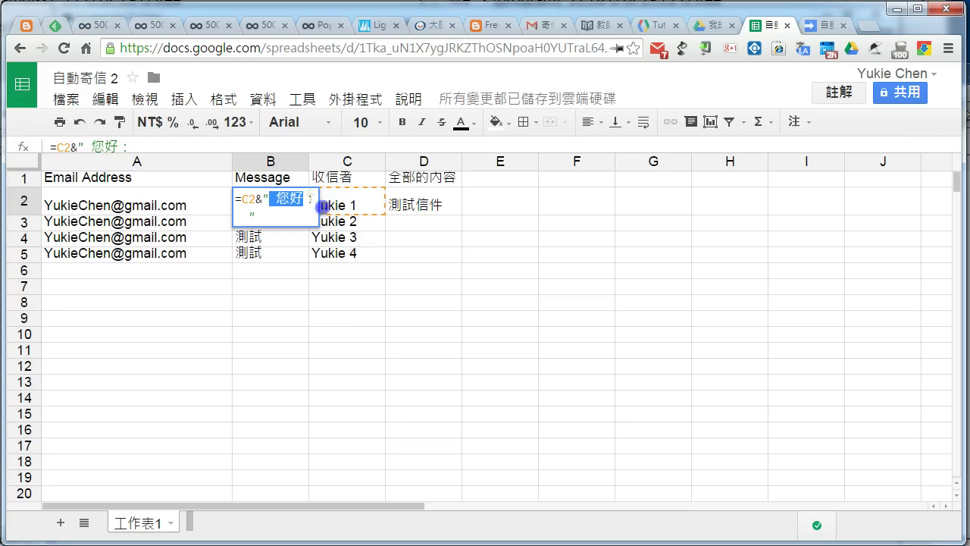
pyautogui.click(273, 218)
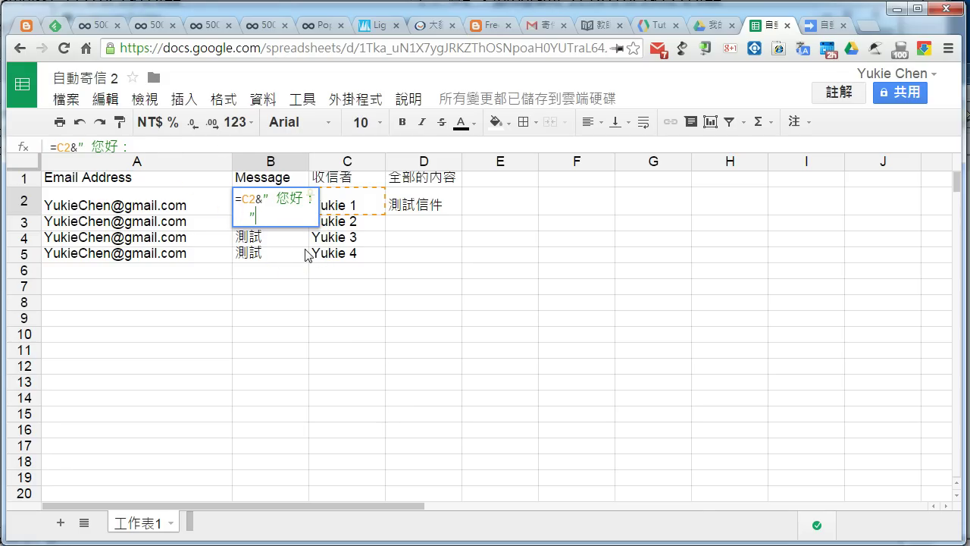
pyautogui.hotkey('alt', 'Return')
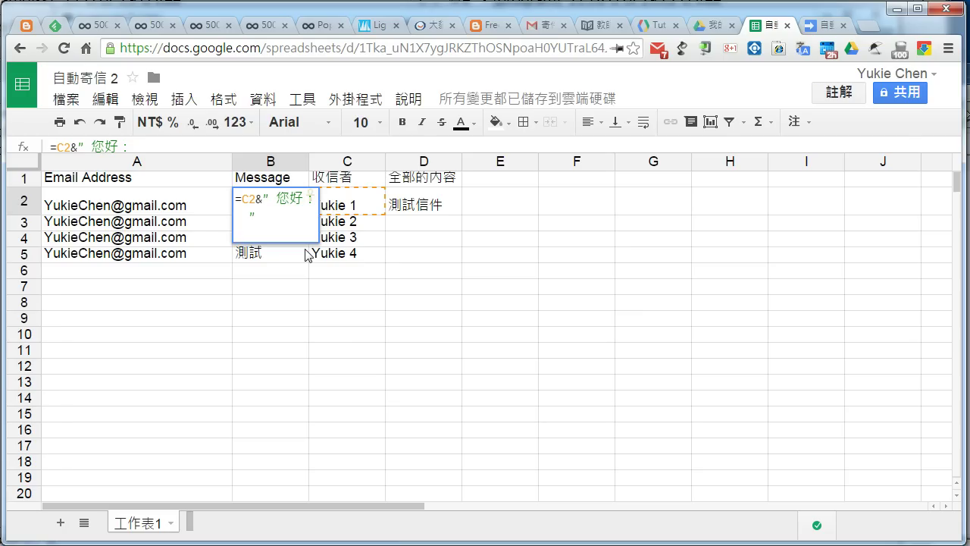
pyautogui.press('BackSpace')
pyautogui.hotkey('alt', 'Return')
pyautogui.write('&')
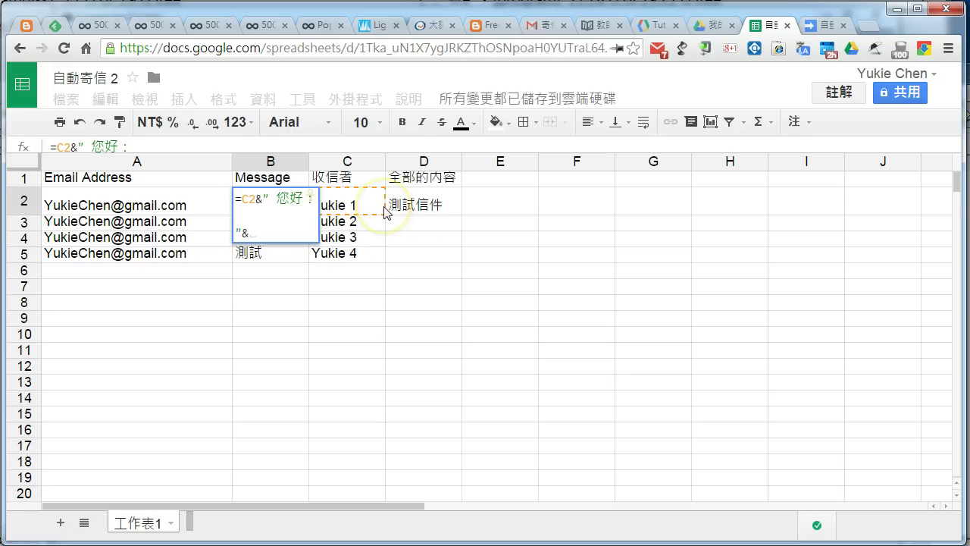
pyautogui.write('D2')
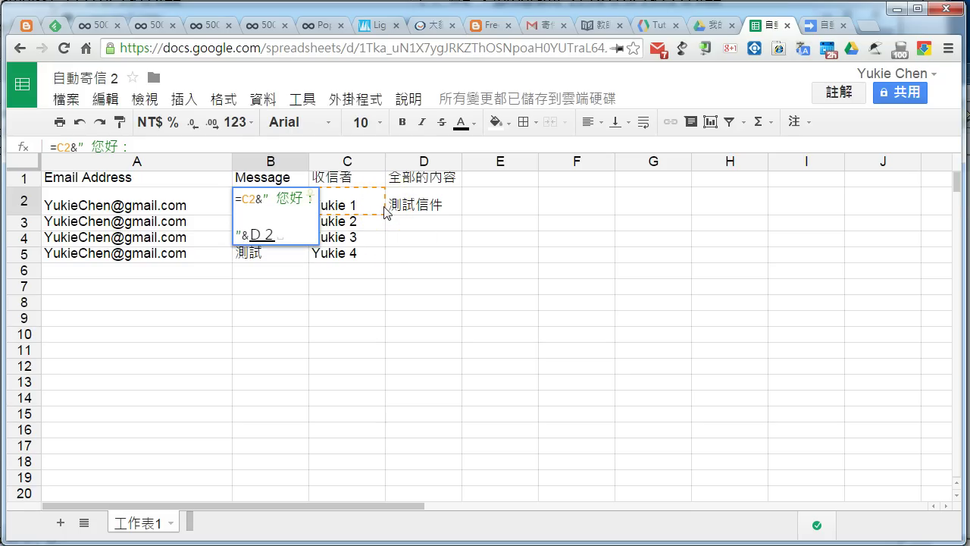
pyautogui.press('BackSpace')
pyautogui.press('BackSpace')
pyautogui.write('d2')
pyautogui.press('Return')
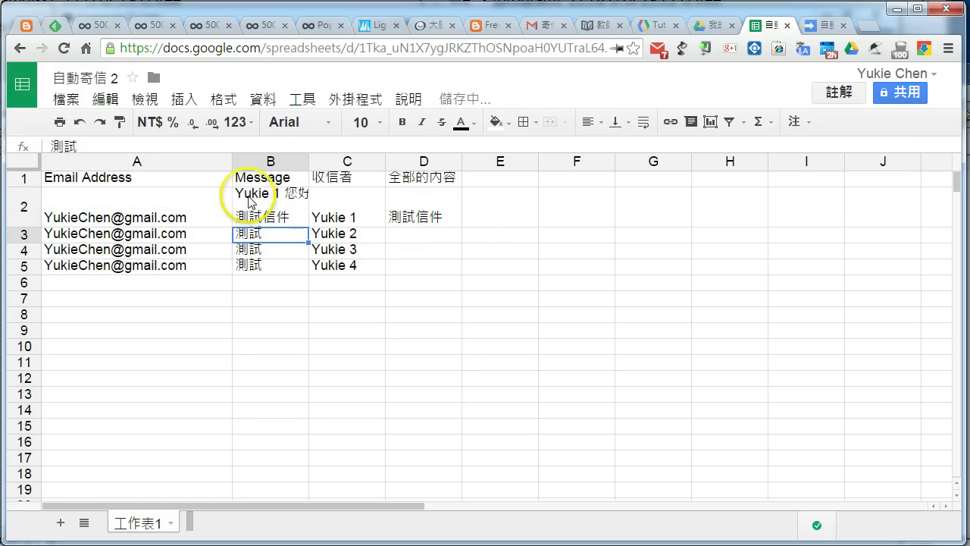
# - Copy B2's greeting formula down through B5
pyautogui.click(337, 205)
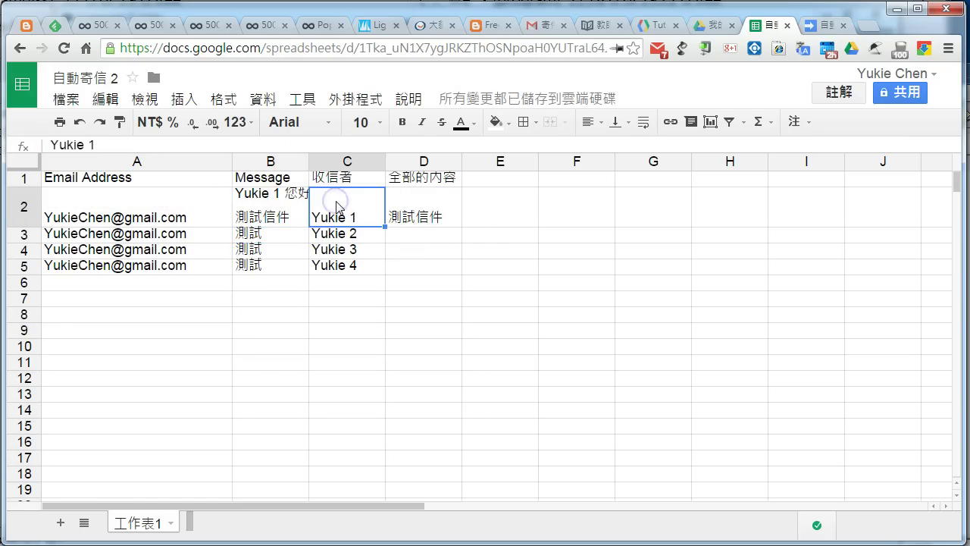
pyautogui.click(273, 196)
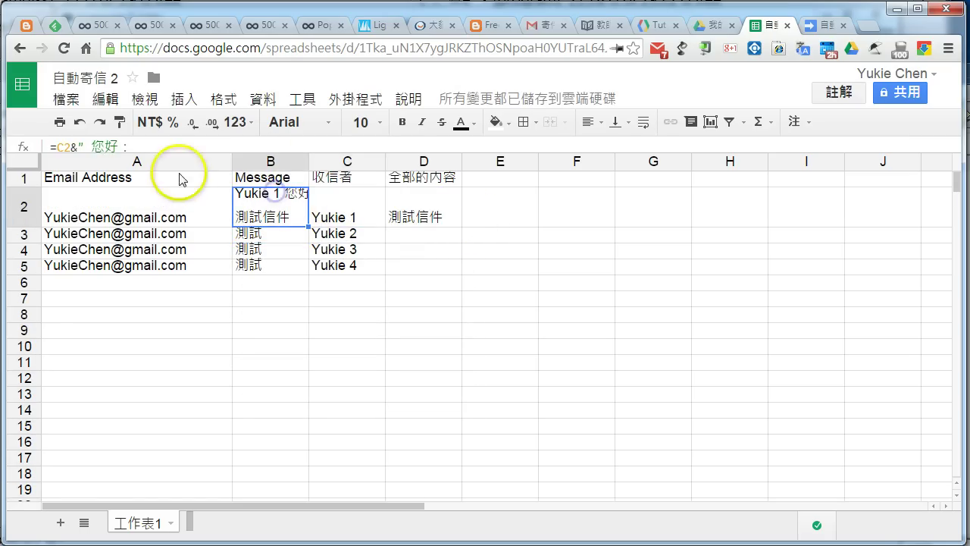
pyautogui.click(68, 146)
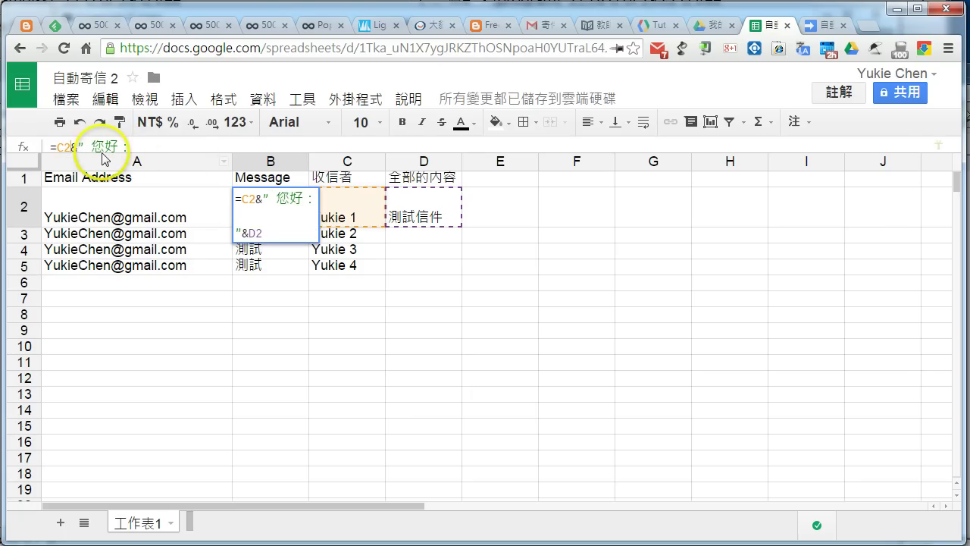
pyautogui.click(275, 209)
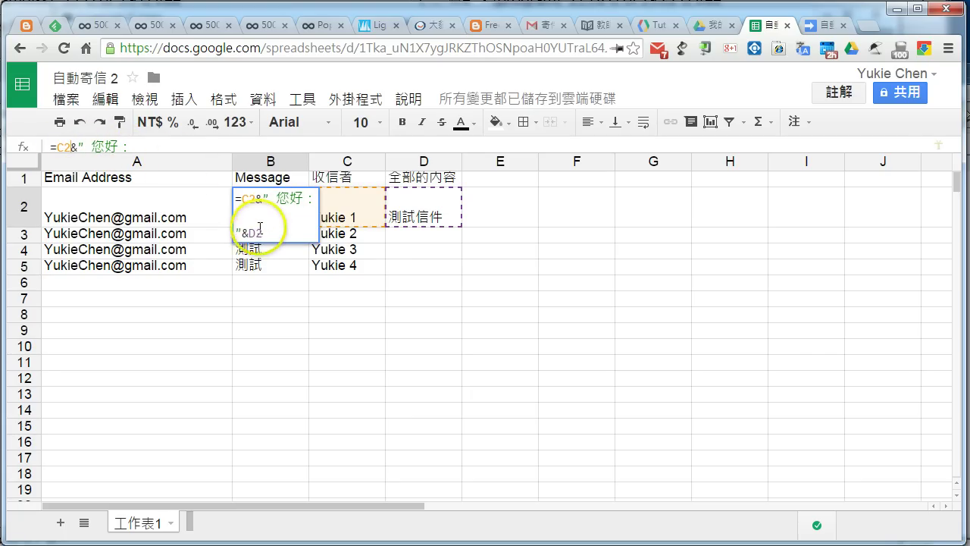
pyautogui.click(288, 265)
pyautogui.click(304, 225)
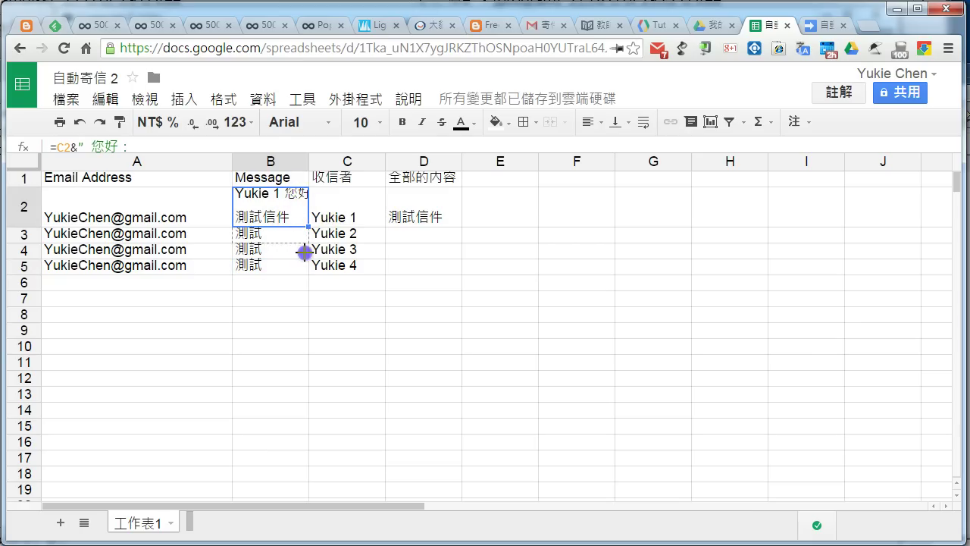
pyautogui.moveTo(303, 267); pyautogui.dragTo(290, 272)
# - Check that the copied formulas in B3 and B4 reference their own recipient names
pyautogui.click(281, 241)
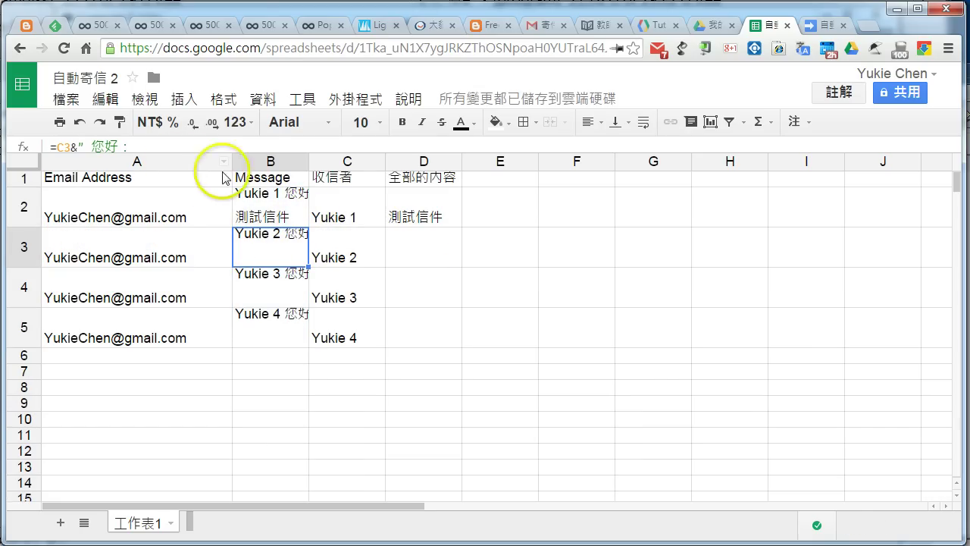
pyautogui.click(227, 145)
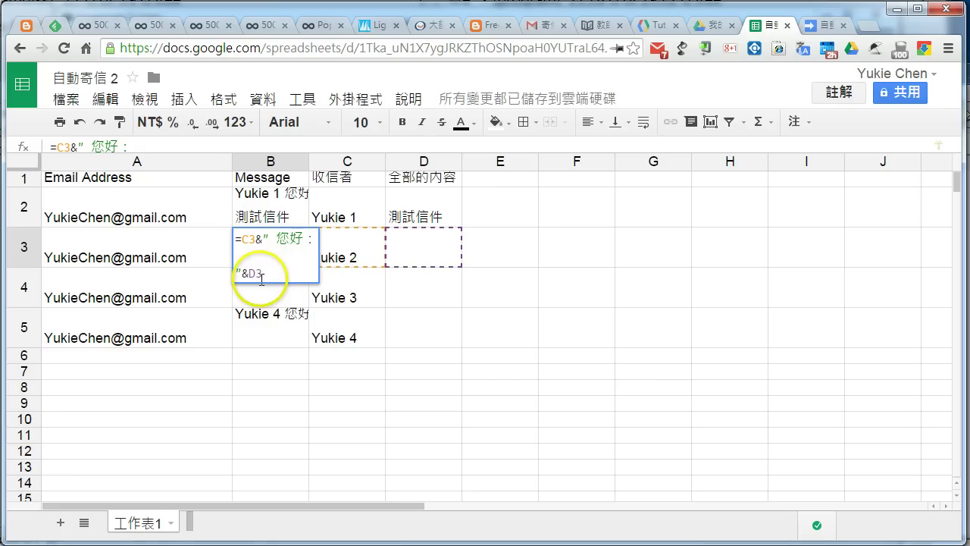
pyautogui.click(263, 302)
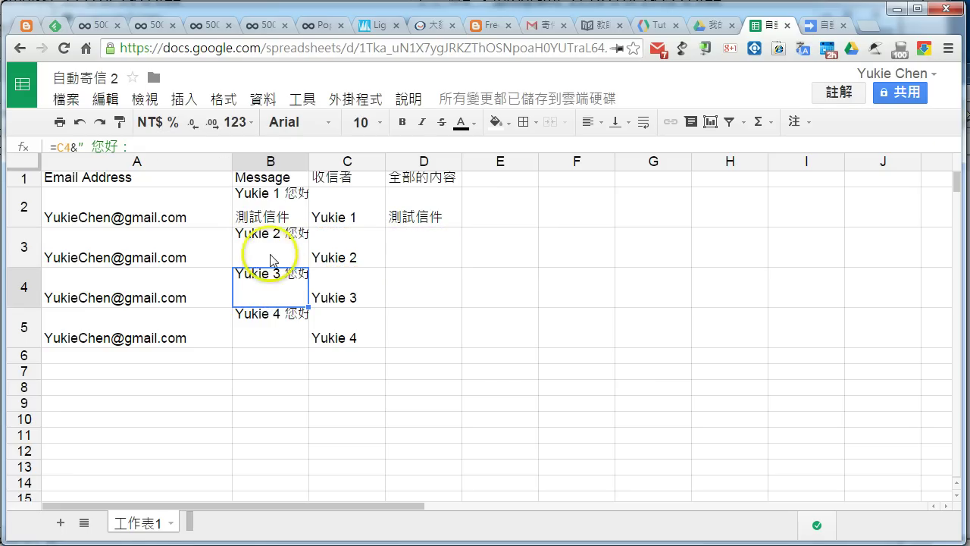
pyautogui.click(282, 295)
pyautogui.click(181, 150)
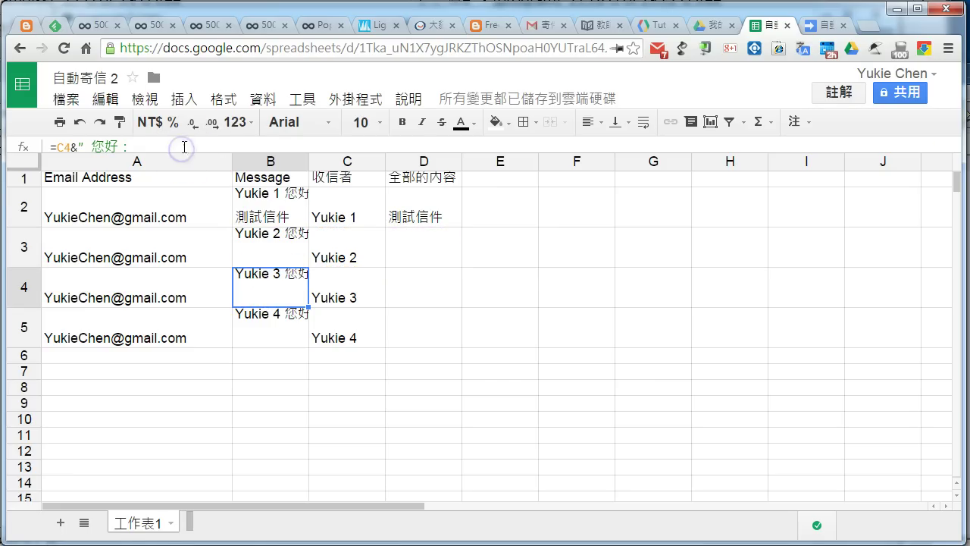
# - Change B2's formula to =C2&" 您好："&$D$2 with an absolute D2 reference
pyautogui.click(410, 292)
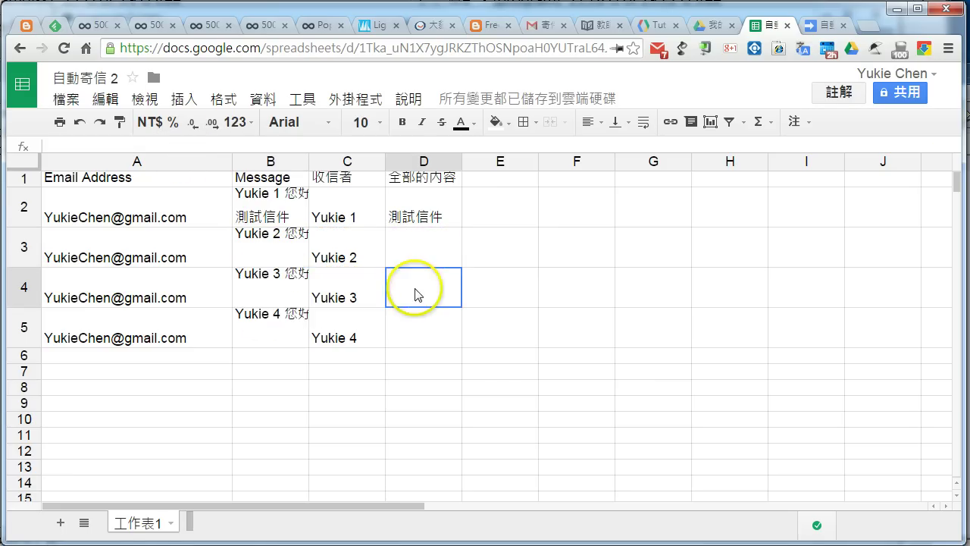
pyautogui.click(416, 216)
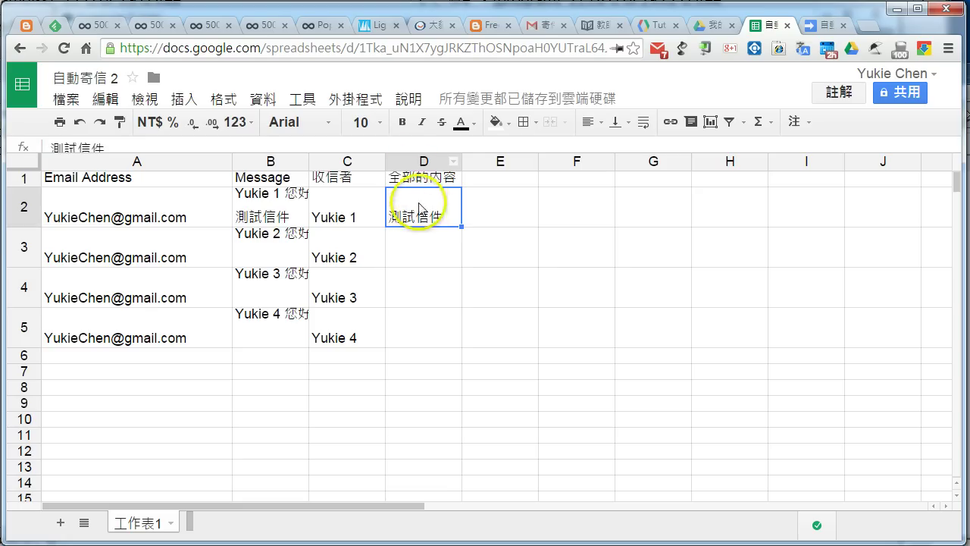
pyautogui.click(281, 217)
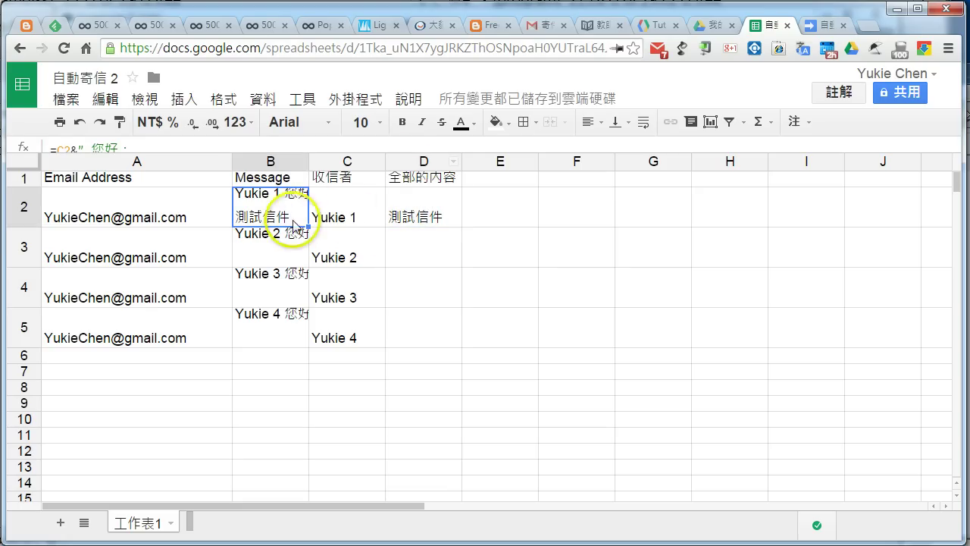
pyautogui.click(285, 244)
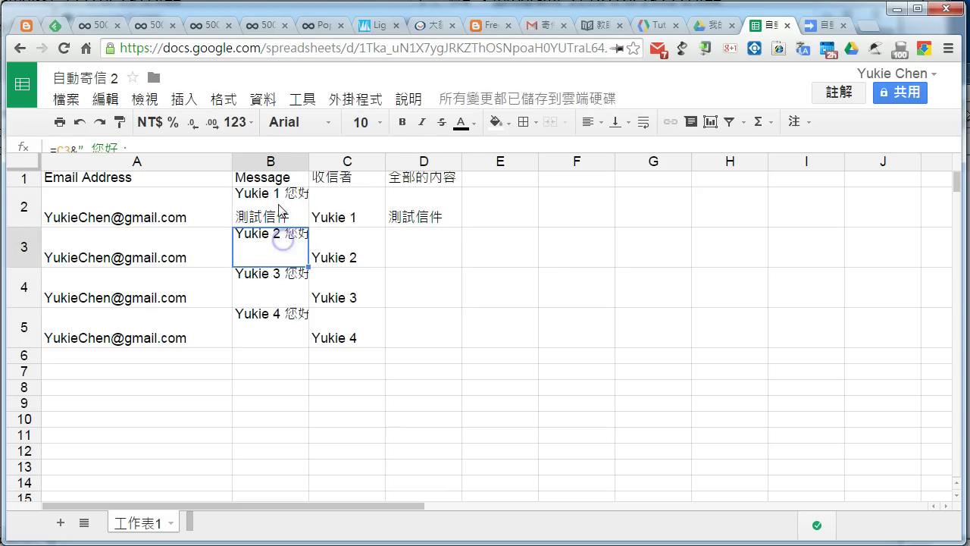
pyautogui.click(272, 203)
pyautogui.click(269, 147)
pyautogui.click(286, 208)
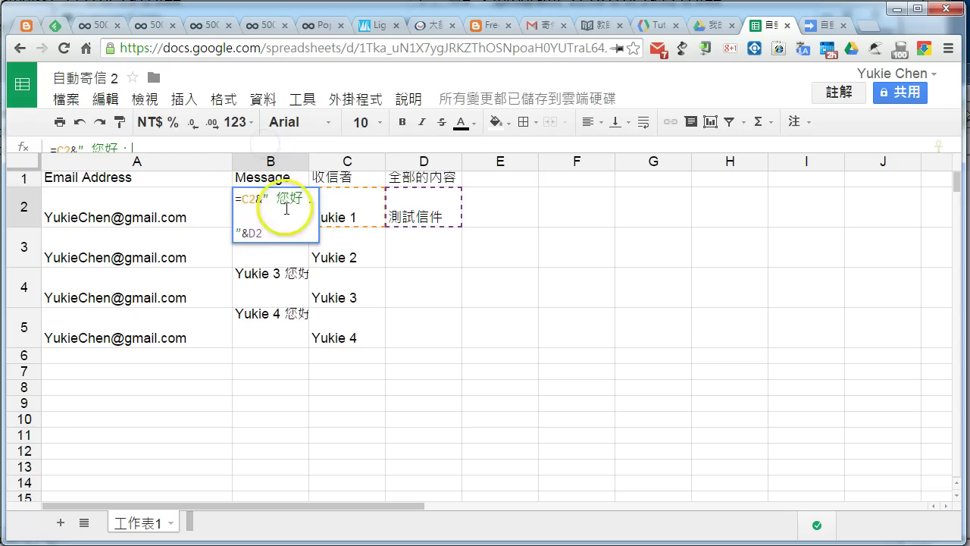
pyautogui.click(251, 232)
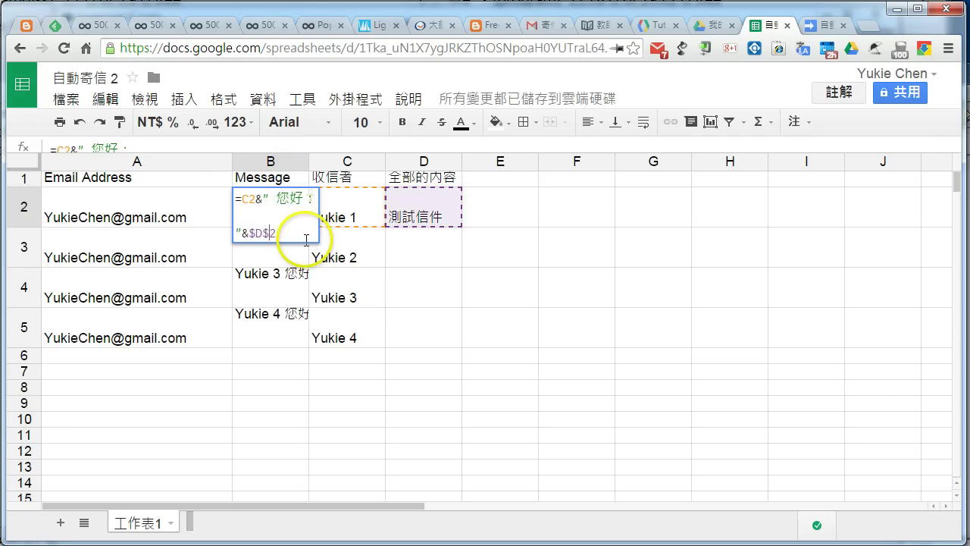
pyautogui.press('Return')
# - Fill the $D$2 formula down to B5 and verify B3 references C3
pyautogui.click(279, 212)
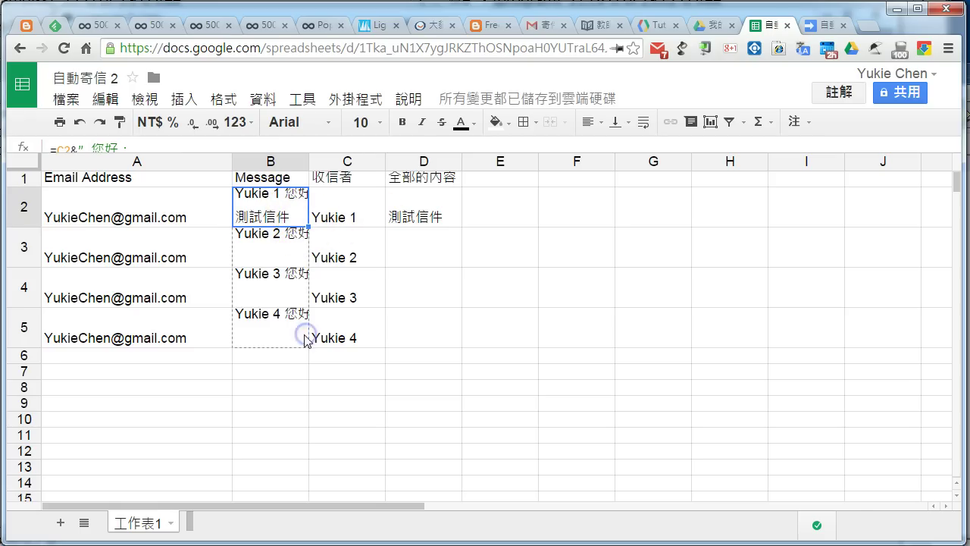
pyautogui.moveTo(308, 226); pyautogui.dragTo(305, 340)
pyautogui.click(258, 242)
pyautogui.click(226, 147)
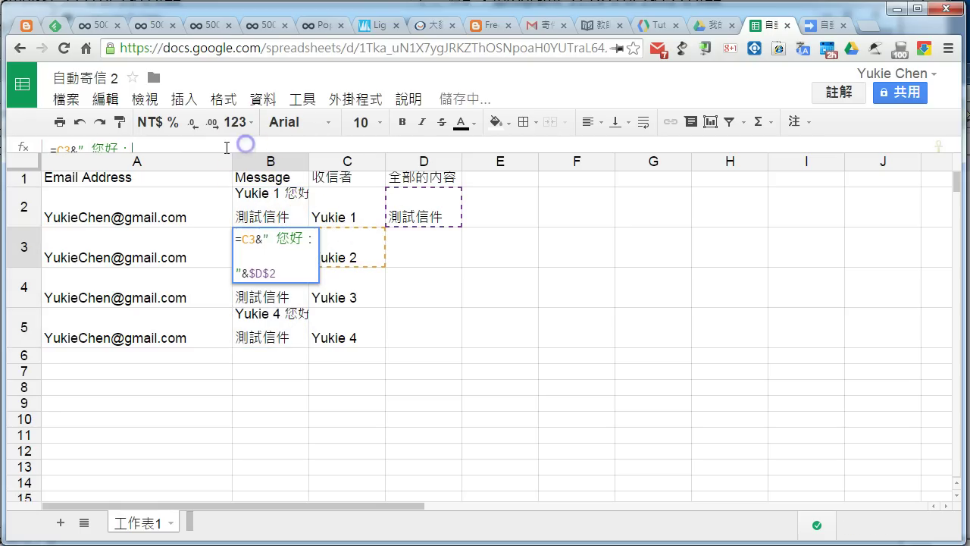
pyautogui.moveTo(256, 240); pyautogui.dragTo(246, 241)
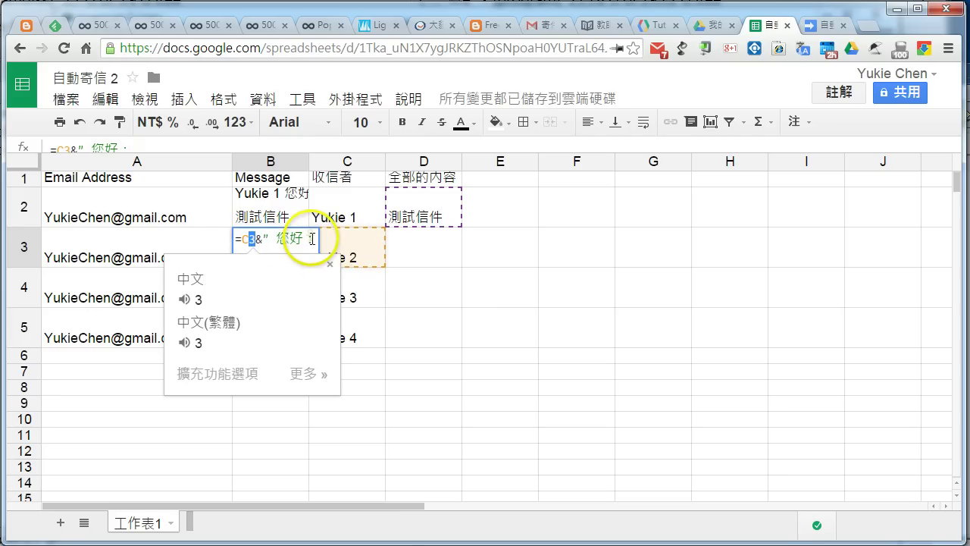
pyautogui.press('Escape')
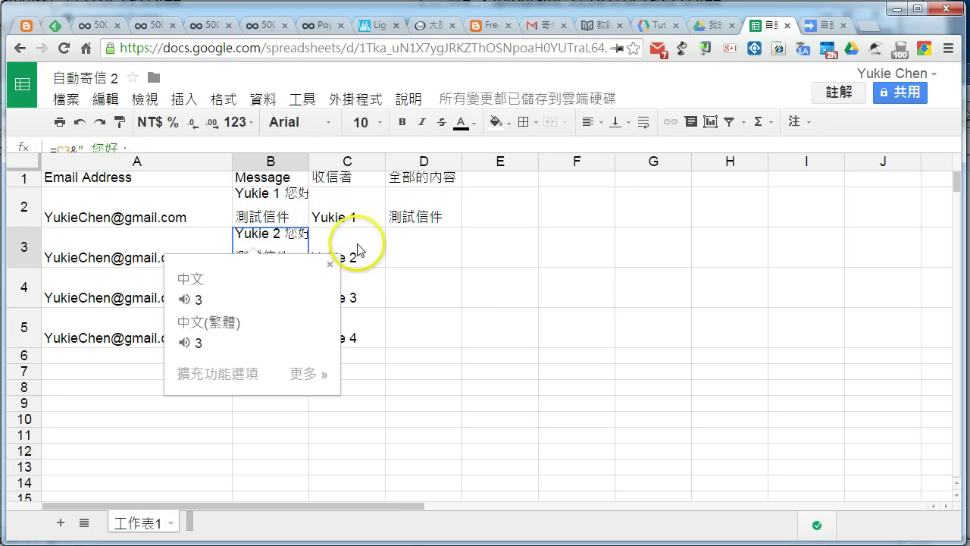
pyautogui.click(329, 265)
pyautogui.click(324, 261)
pyautogui.click(291, 250)
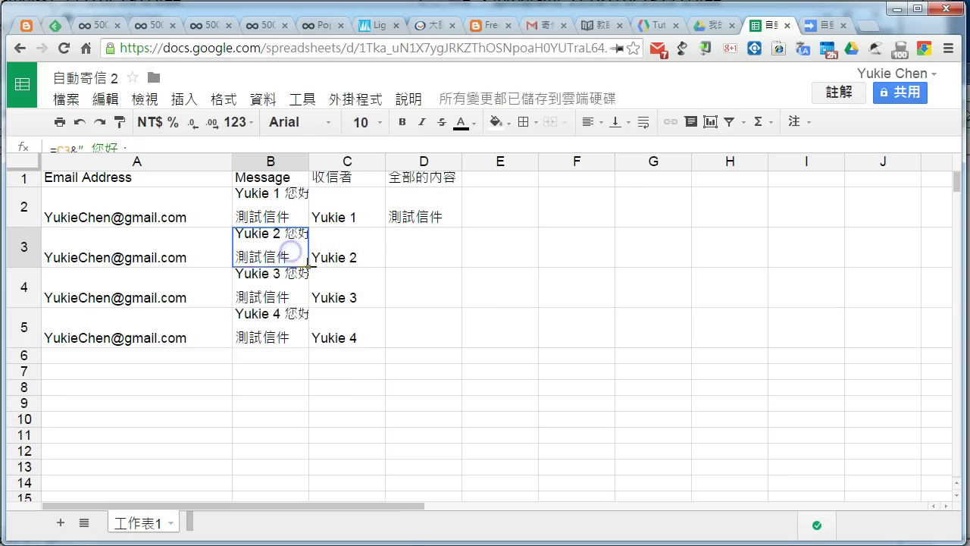
pyautogui.click(233, 149)
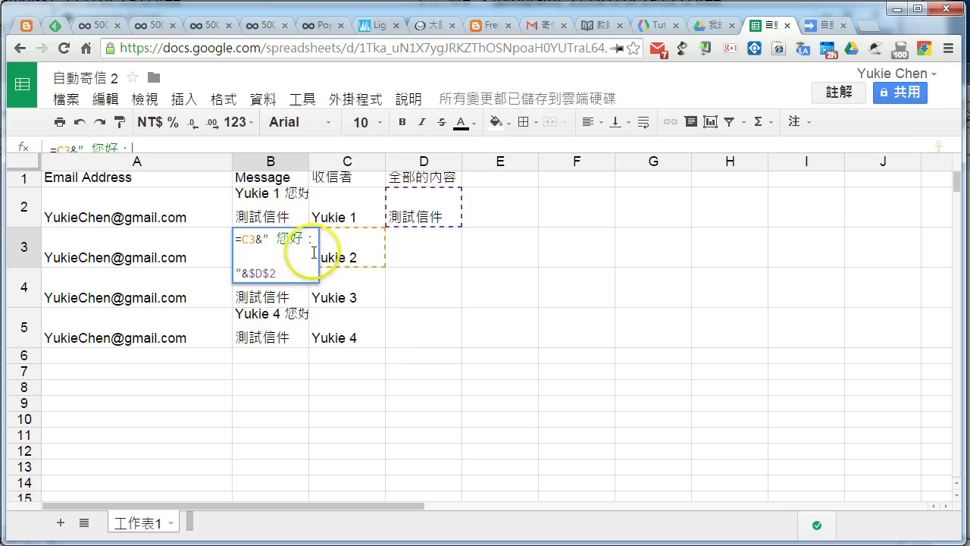
pyautogui.press('Return')
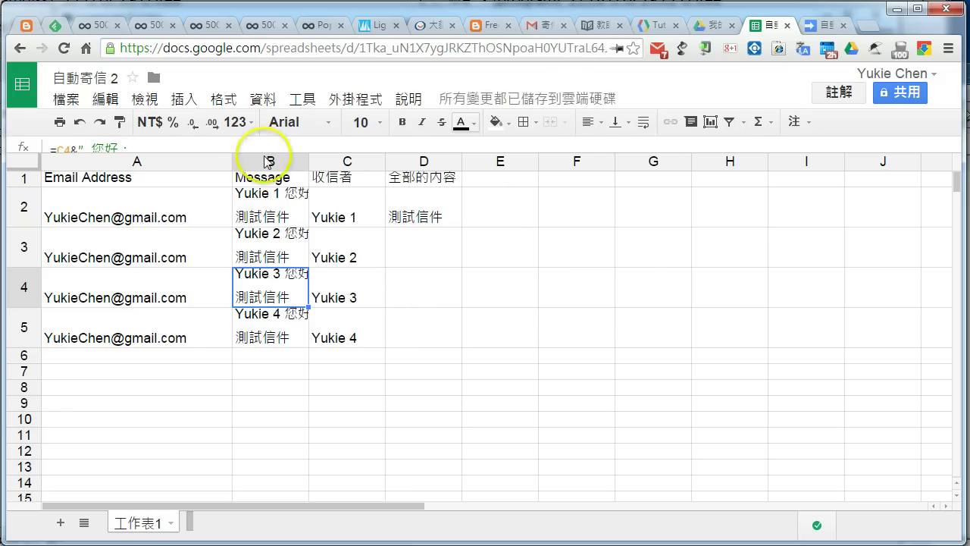
# - Replace the old script editor tab with a fresh one from Tools > Script editor and run sendEmails
pyautogui.click(816, 30)
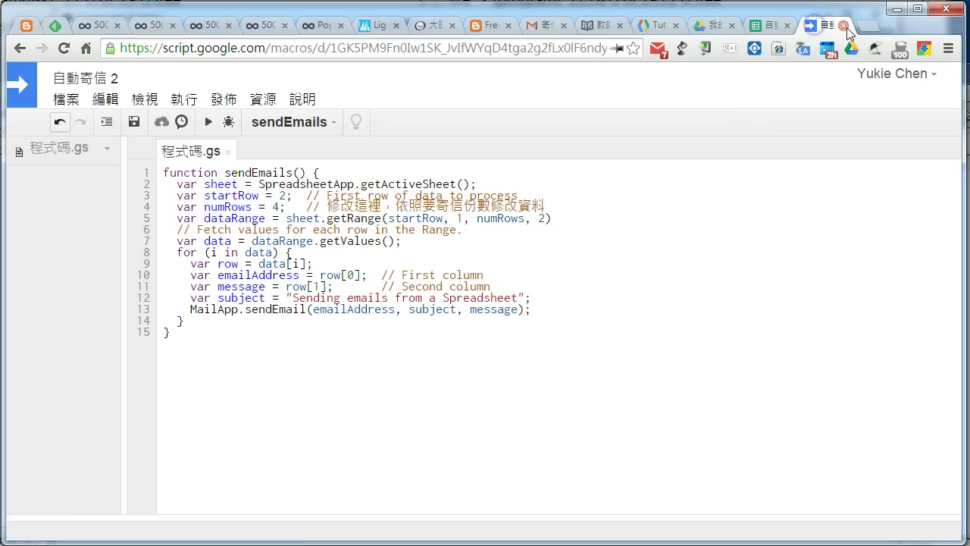
pyautogui.click(843, 28)
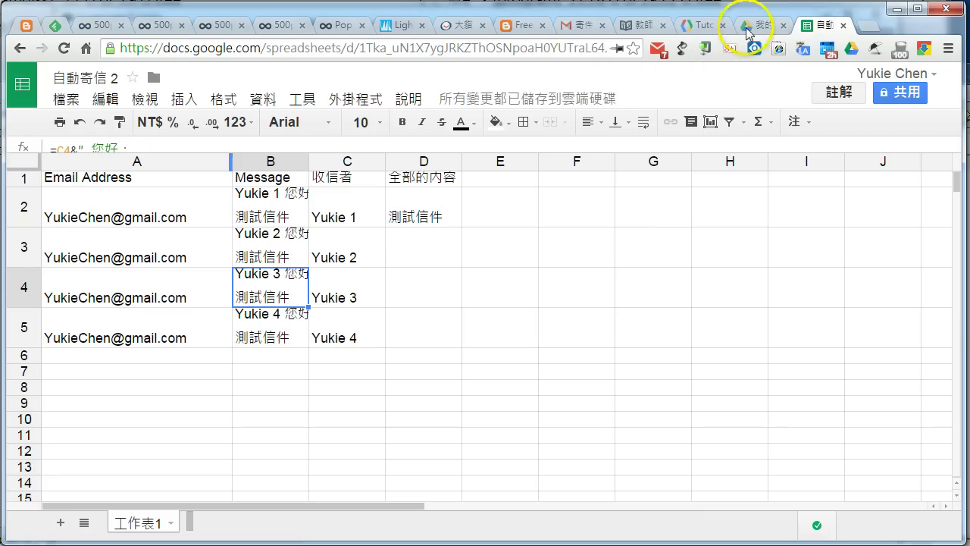
pyautogui.click(307, 99)
pyautogui.click(354, 199)
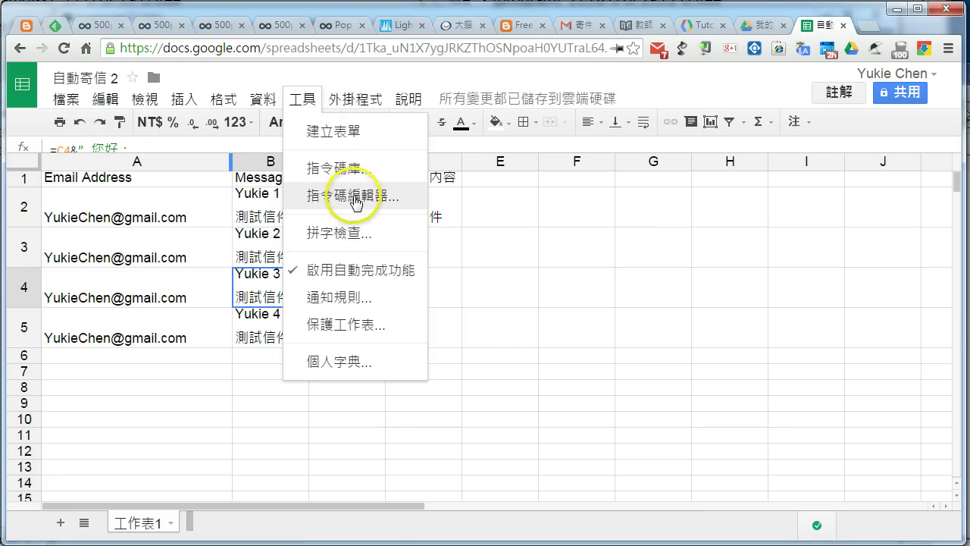
pyautogui.click(355, 199)
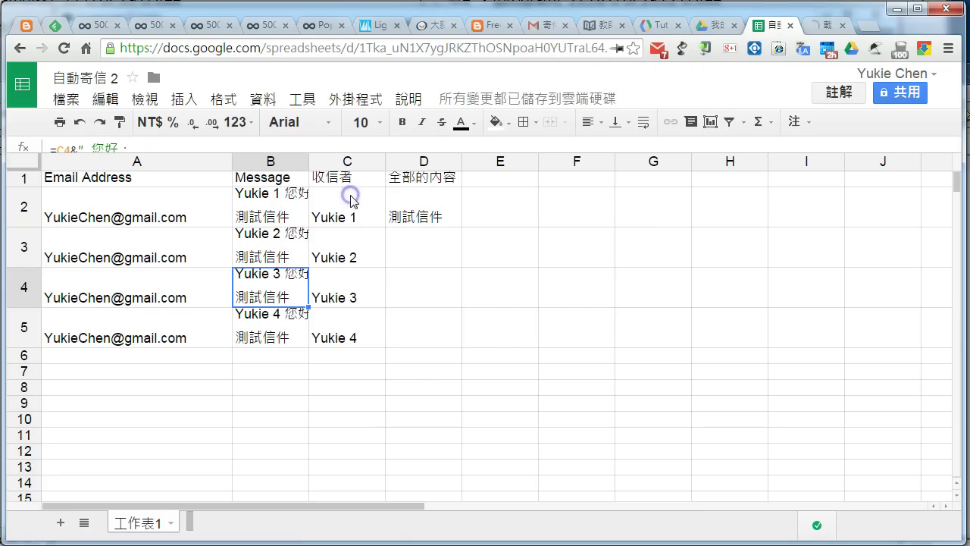
pyautogui.click(822, 27)
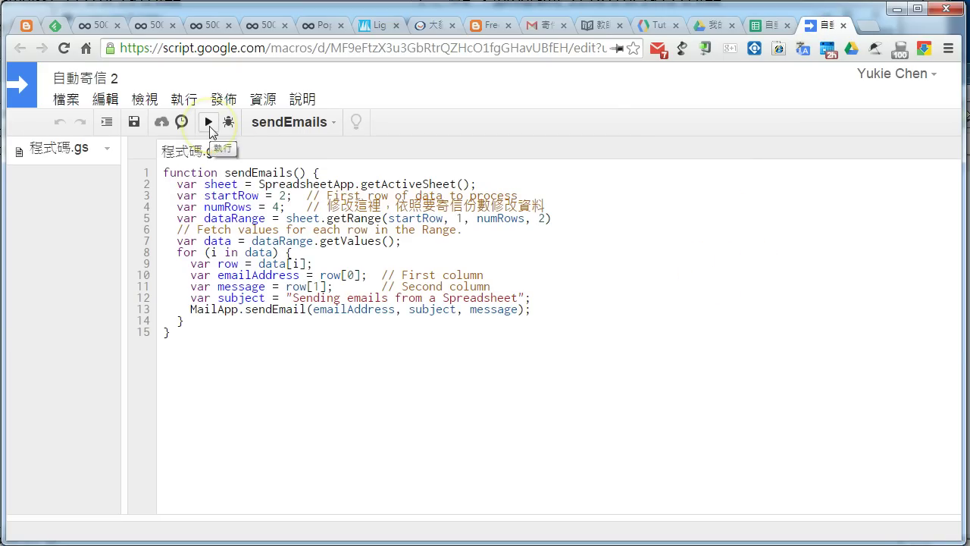
pyautogui.click(209, 123)
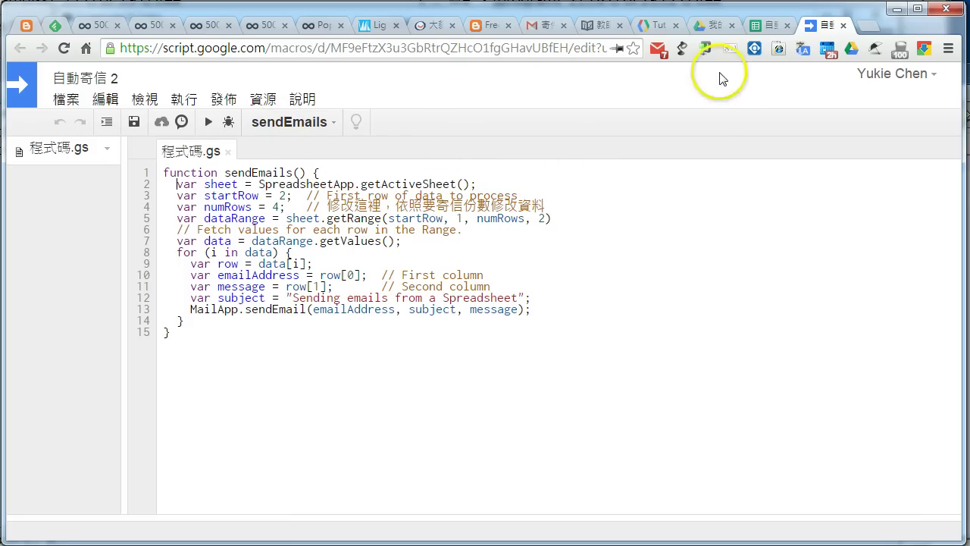
# - Check the newest message in Gmail's Sent Mail folder
pyautogui.click(542, 27)
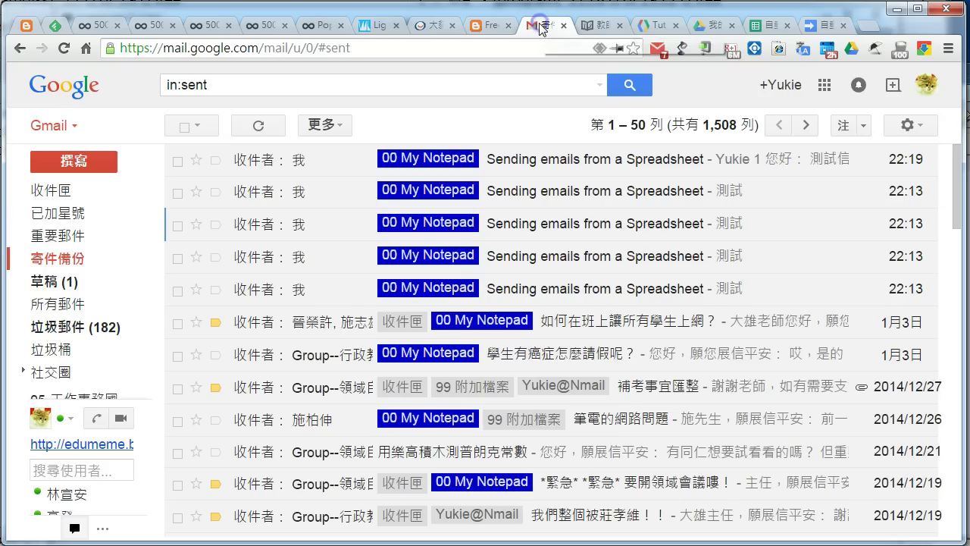
pyautogui.click(689, 159)
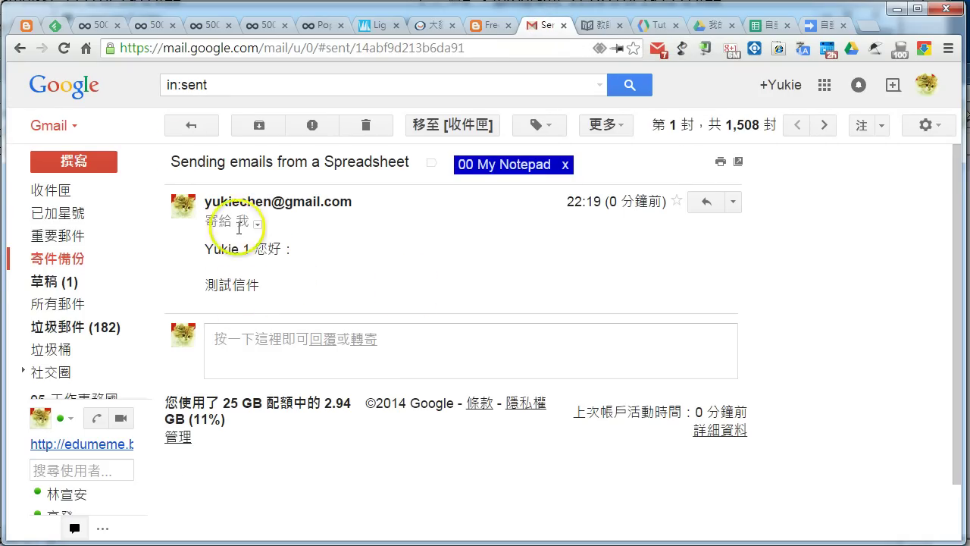
pyautogui.click(191, 125)
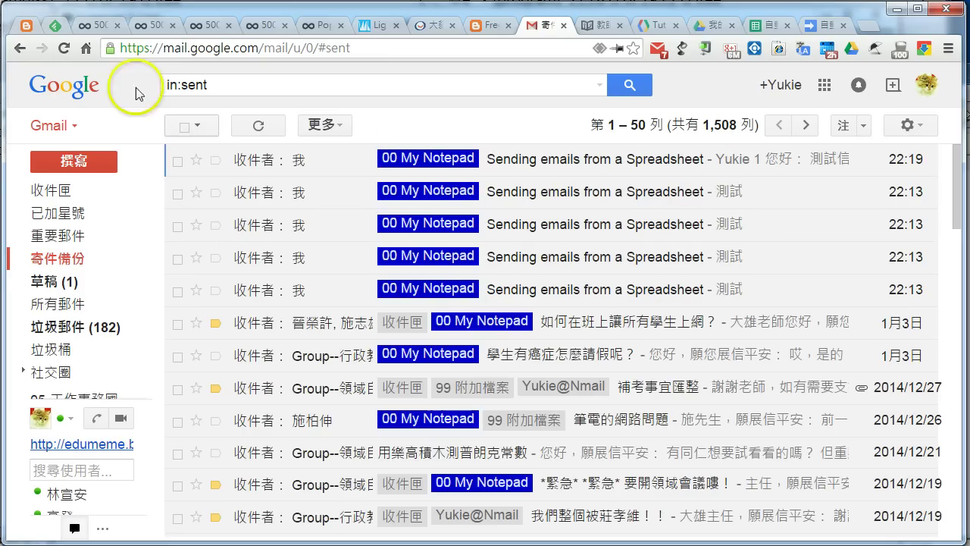
# - Refresh Sent Mail and verify the third recipient's message greets them by name before 測試信件
pyautogui.click(63, 49)
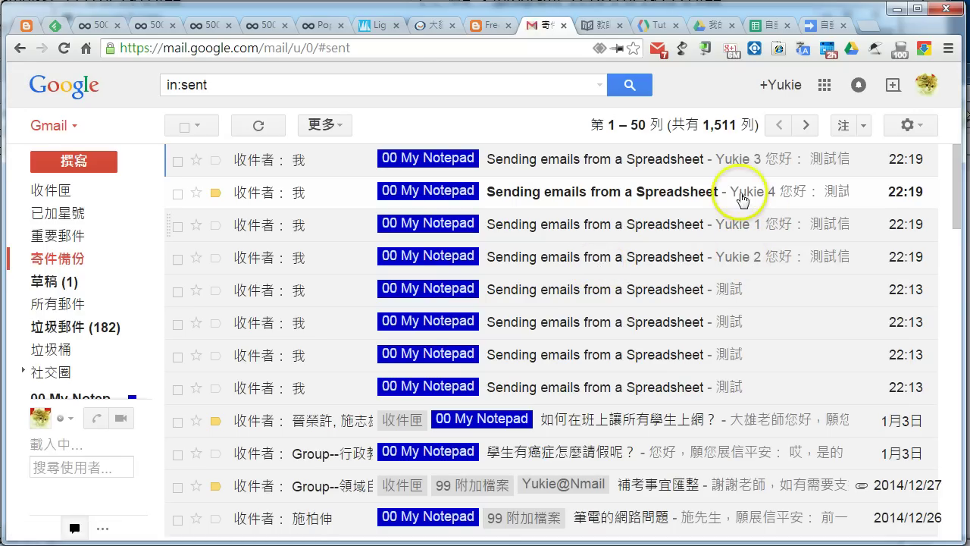
pyautogui.click(676, 160)
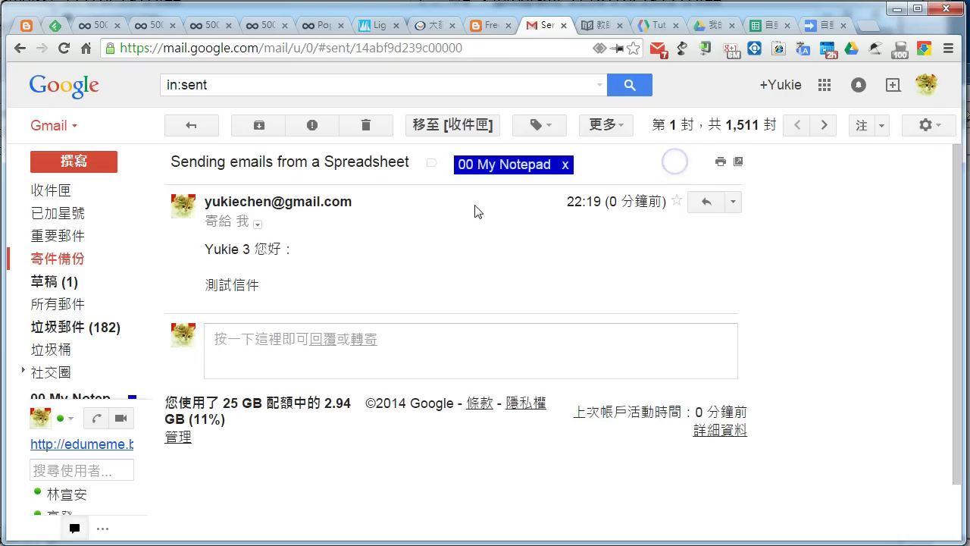
pyautogui.moveTo(203, 250); pyautogui.dragTo(234, 250)
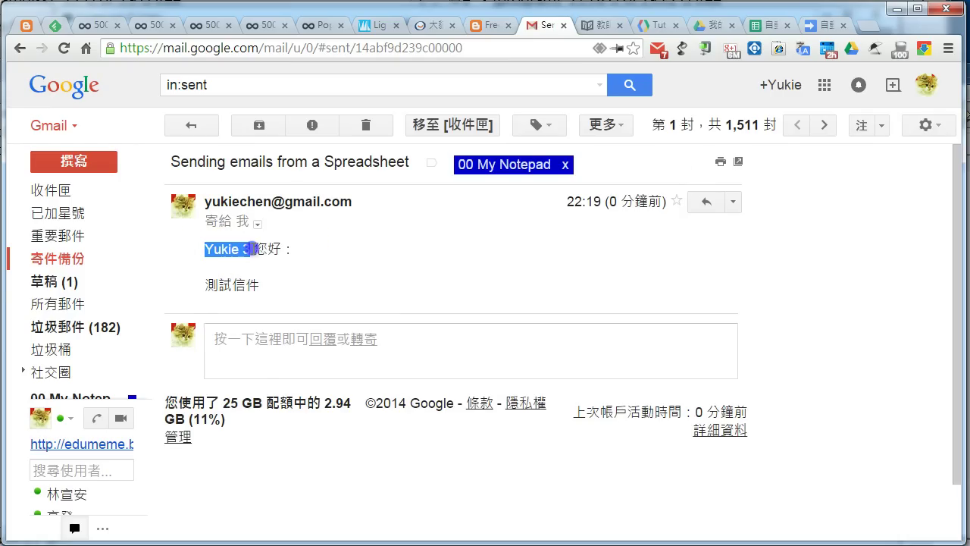
pyautogui.click(341, 243)
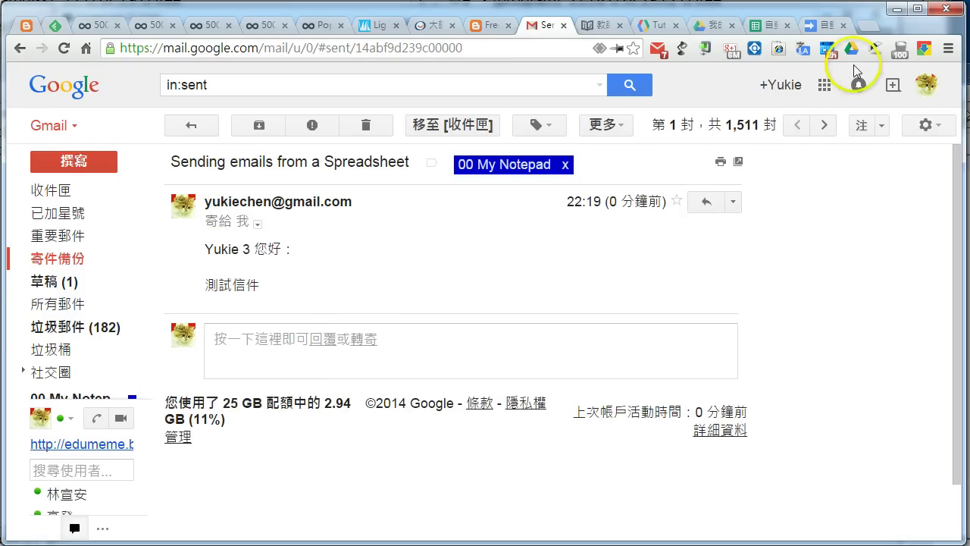
pyautogui.click(191, 125)
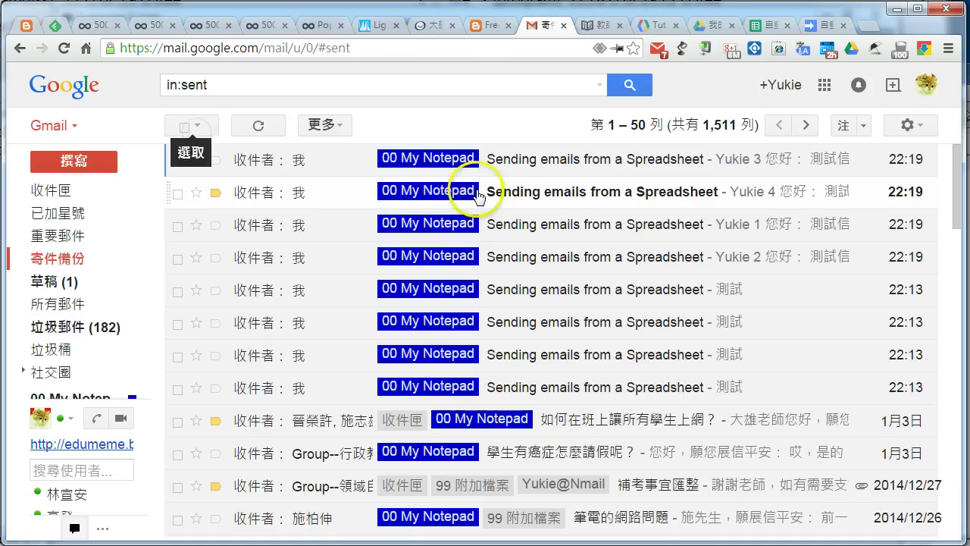